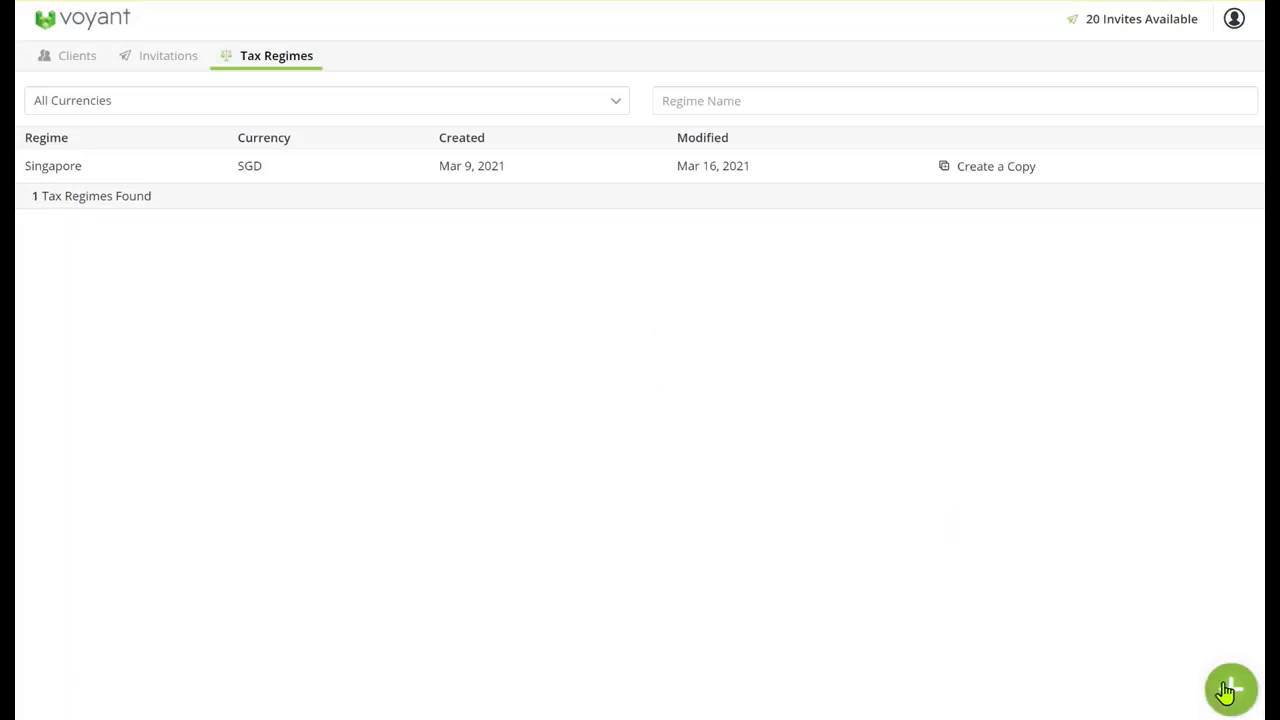
Examine the blank tax regime form's name, currency, income, dividends, interest, capital gains and other details, and leave it without saving
left_click(1226, 690)
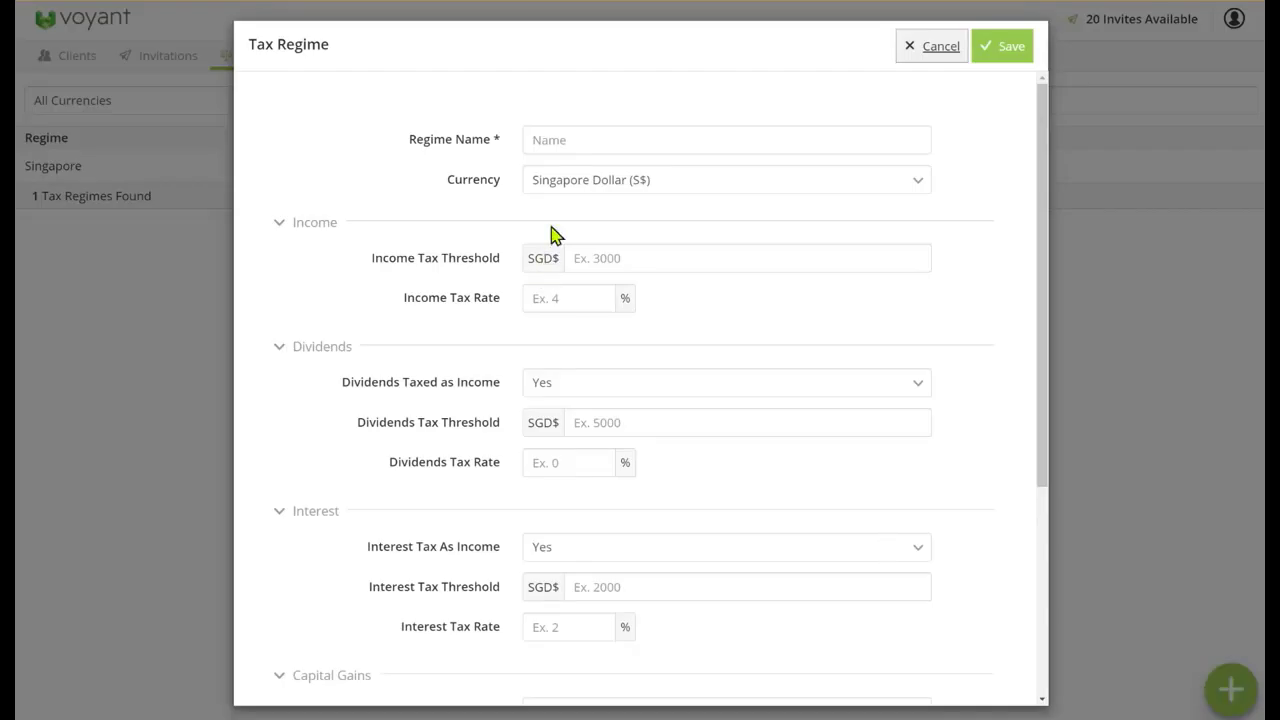
left_click(597, 140)
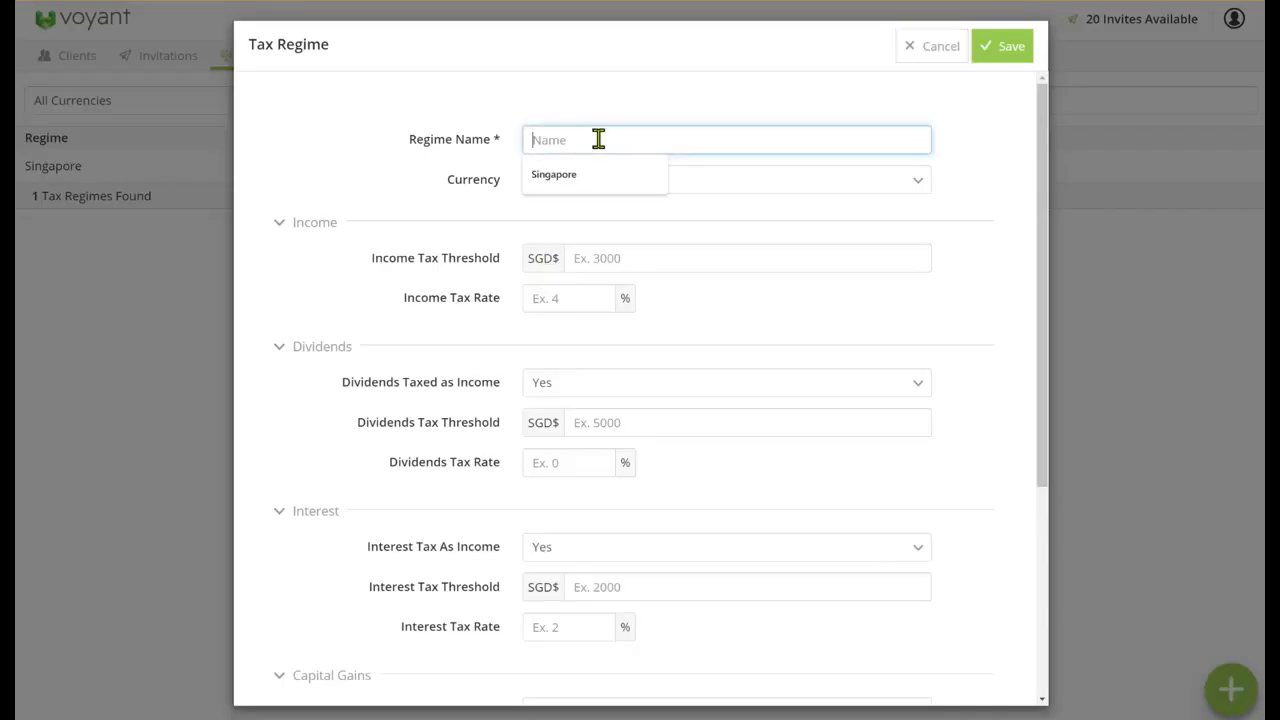
left_click(797, 182)
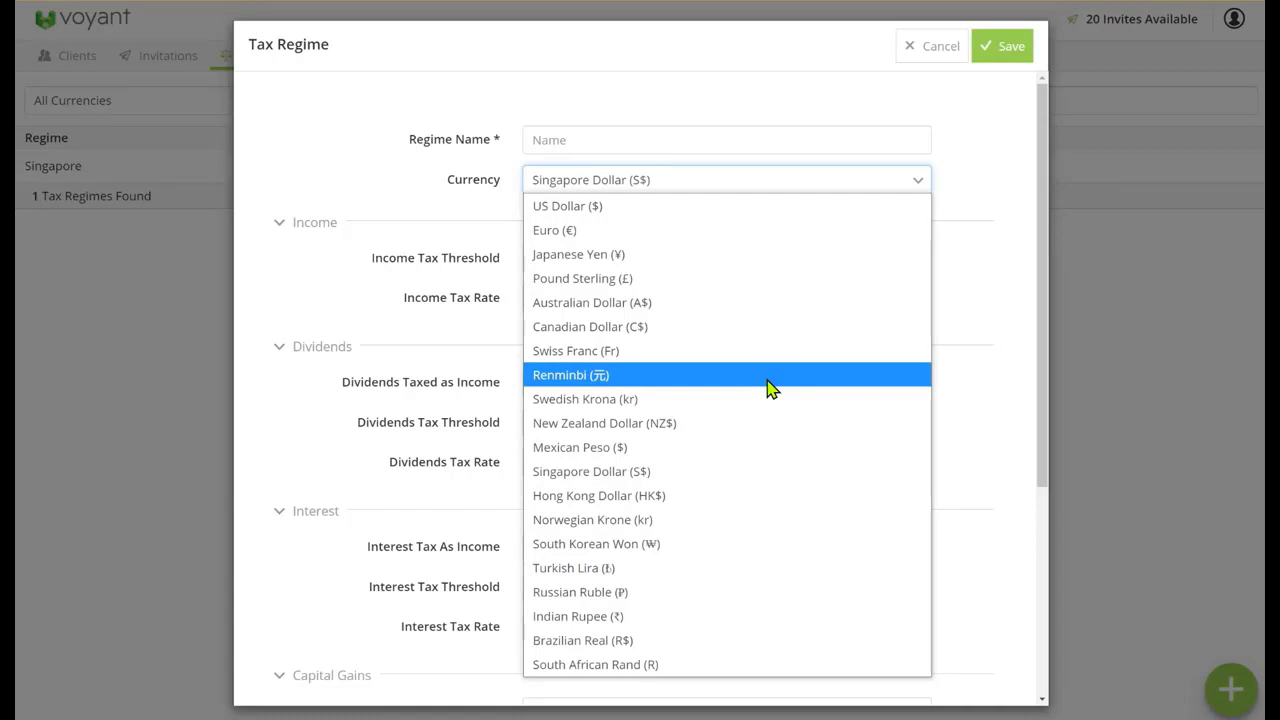
left_click(1008, 192)
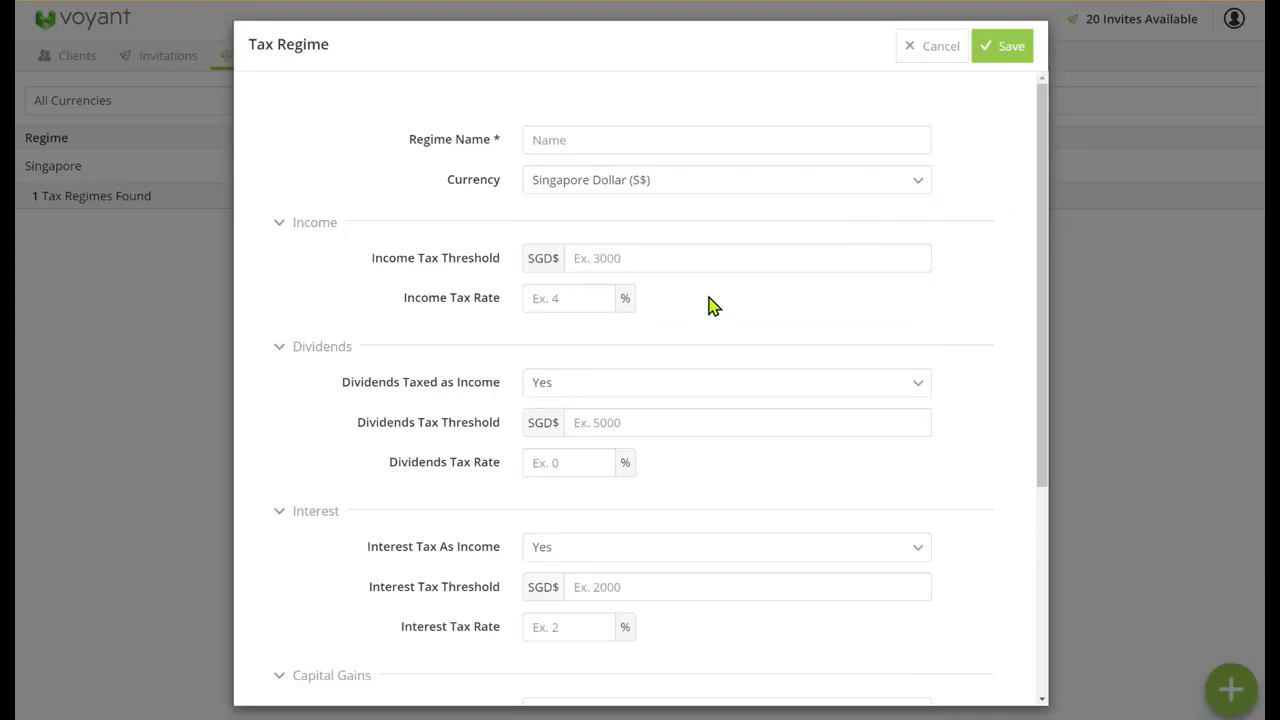
left_click(706, 262)
left_click(813, 411)
scroll(813, 411, "down", 2)
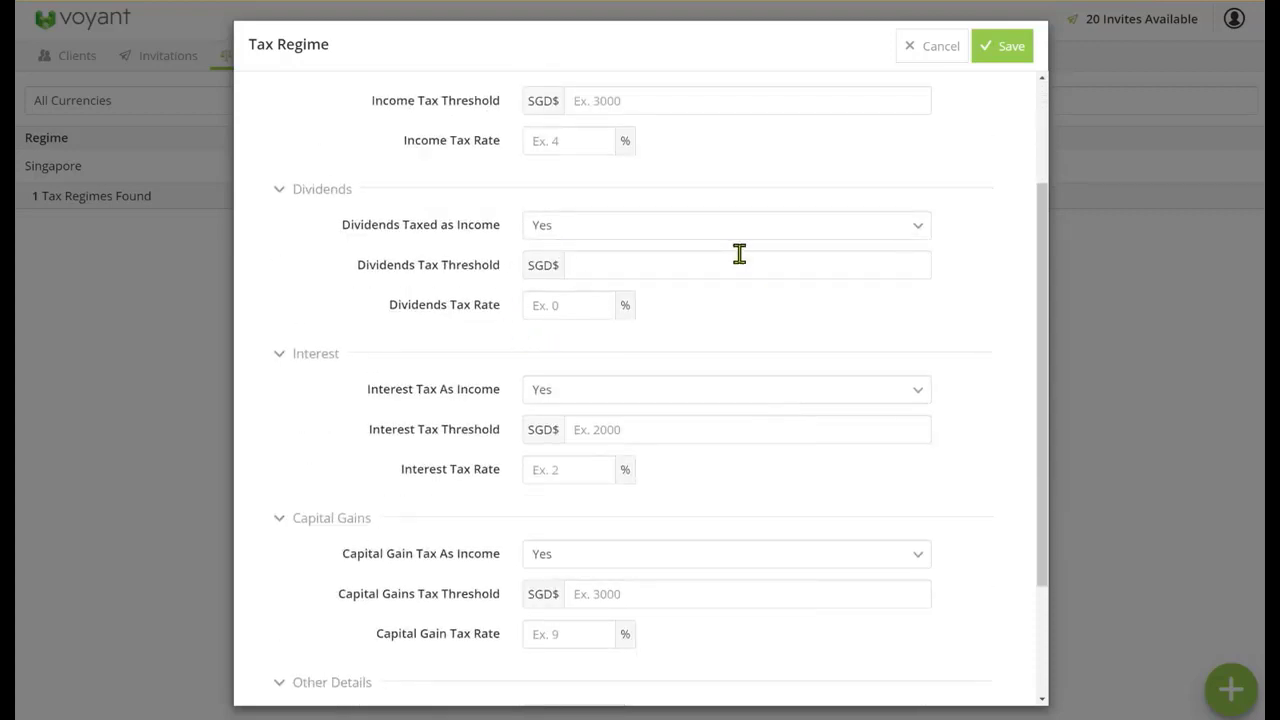
left_click(731, 423)
scroll(746, 424, "down", 2)
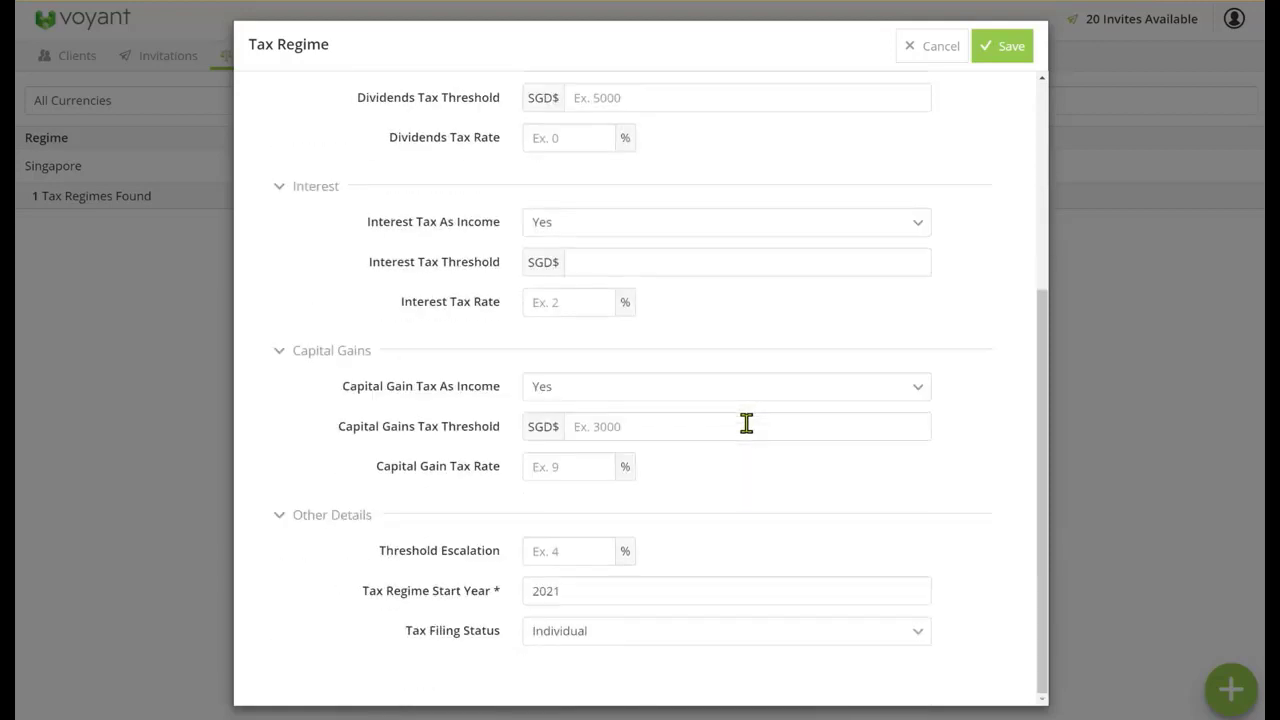
left_click(746, 424)
left_click(812, 472)
scroll(812, 472, "up", 4)
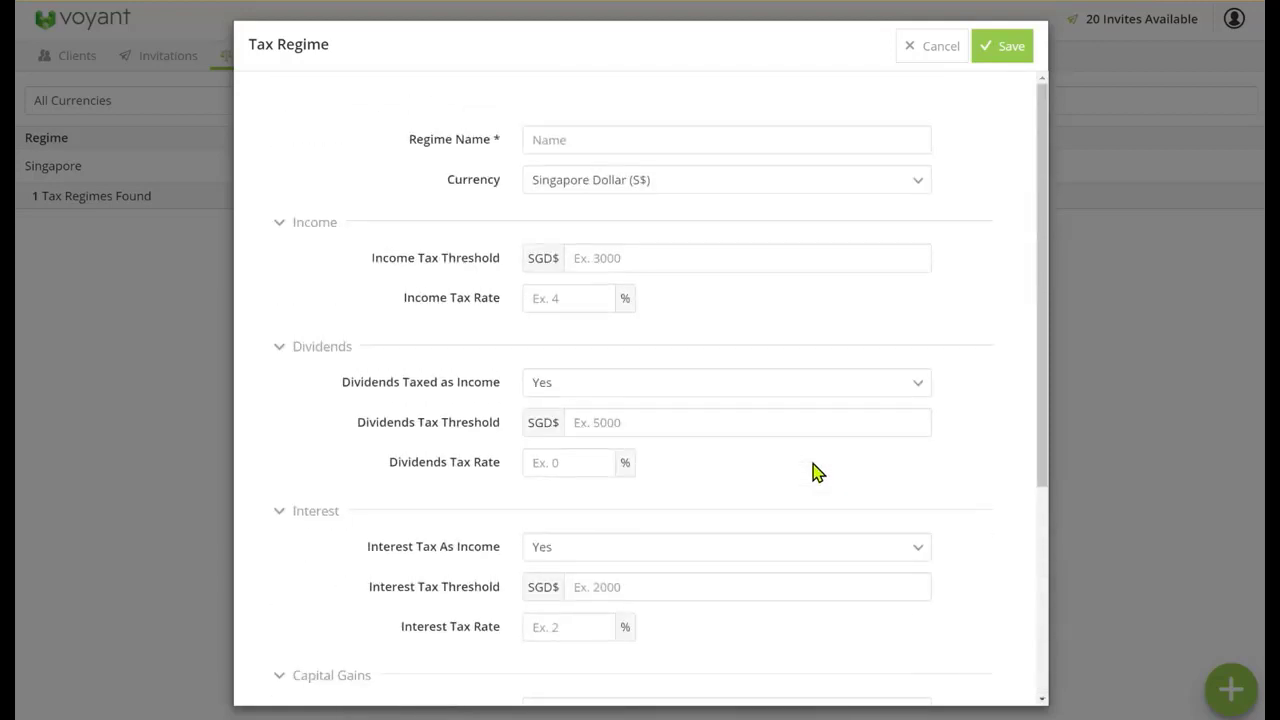
left_click(924, 50)
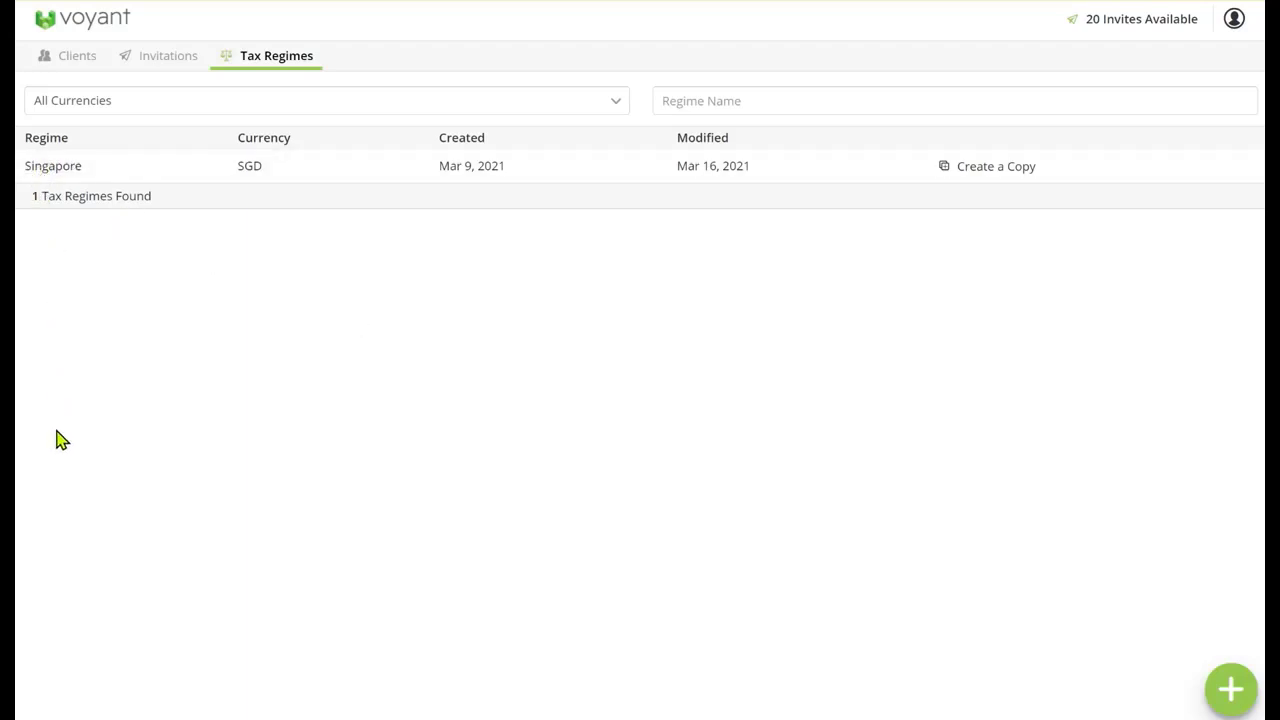
View the settings of the existing Singapore tax regime and close it without saving
left_click(62, 176)
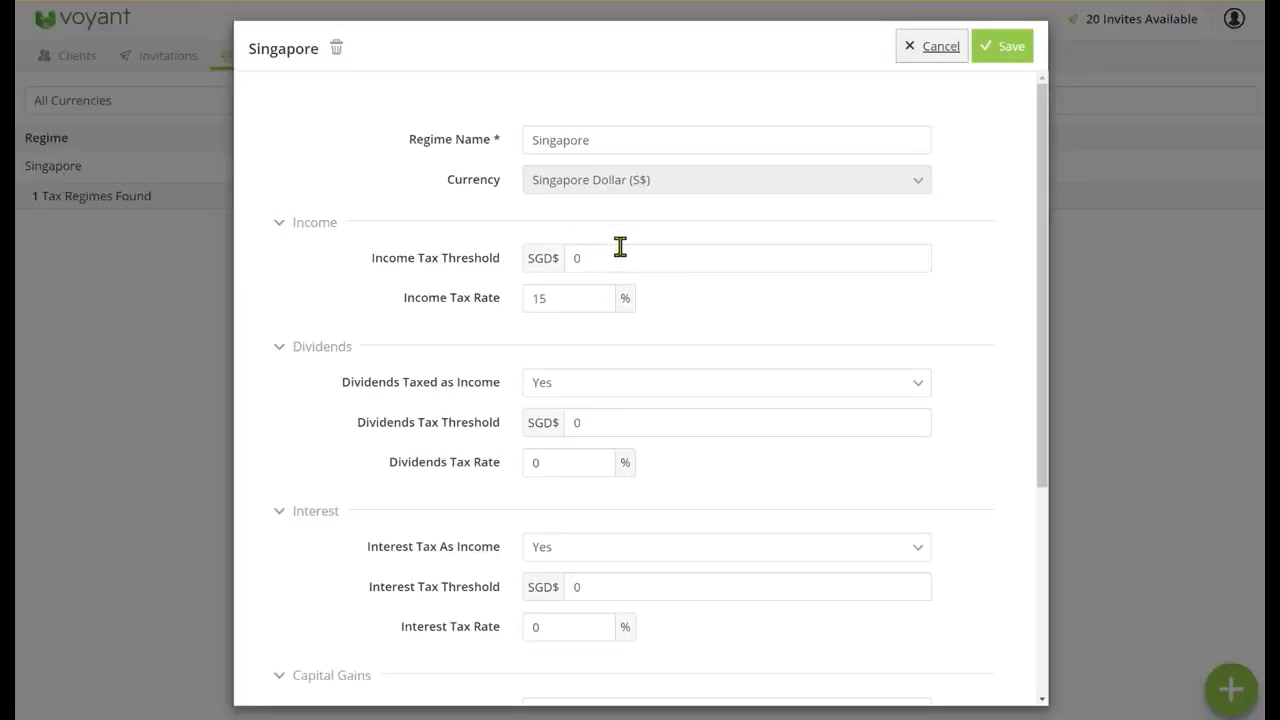
left_click(930, 46)
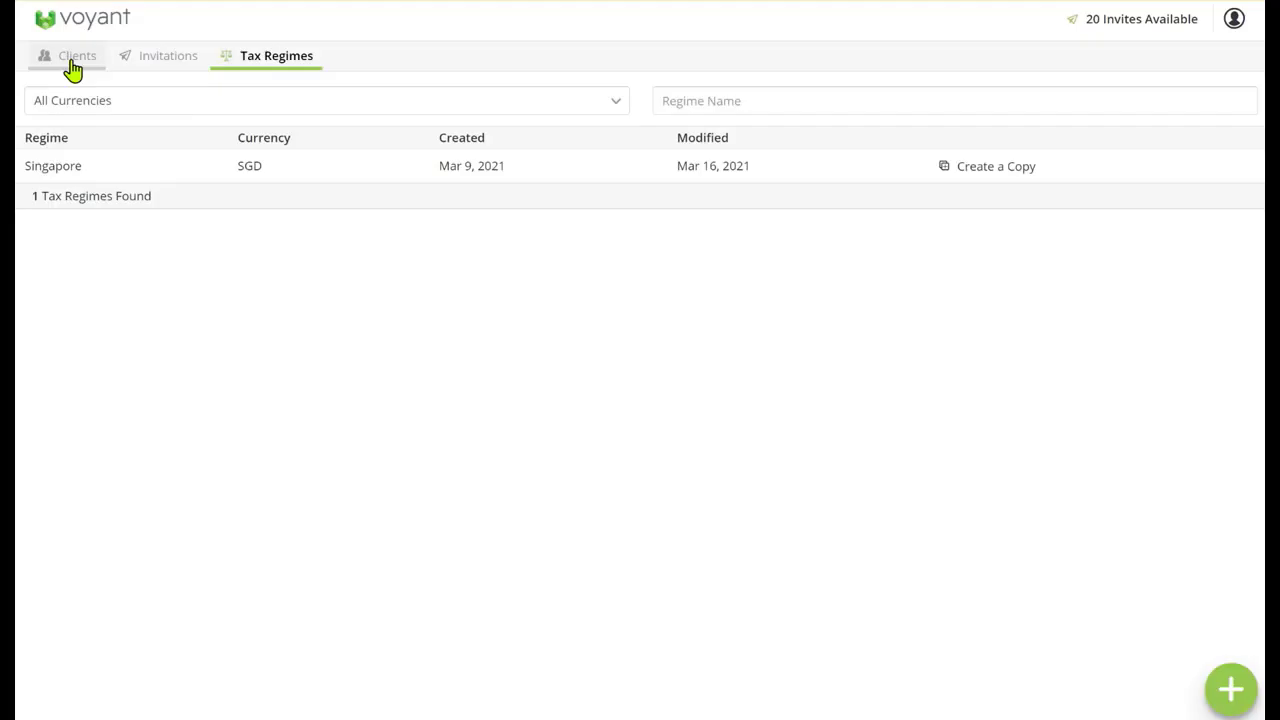
Start creating a new client and enter the primary person's first name, last name and birth year
left_click(72, 66)
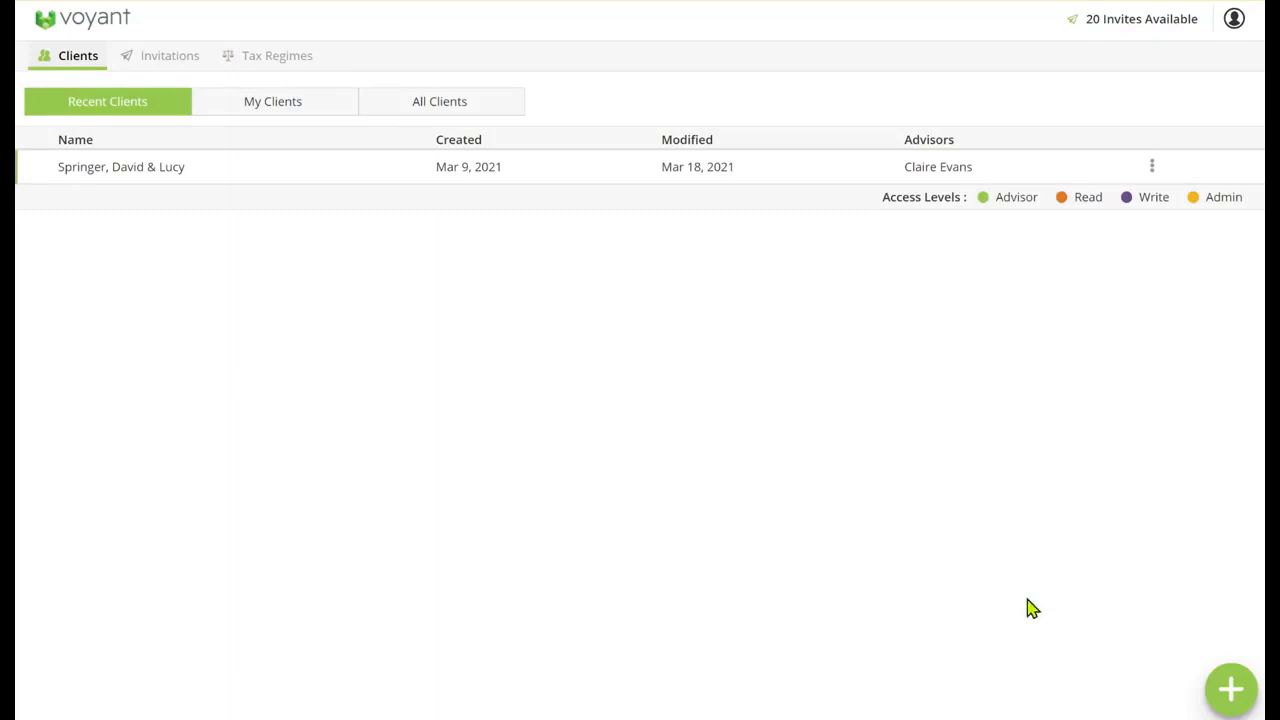
left_click(1231, 689)
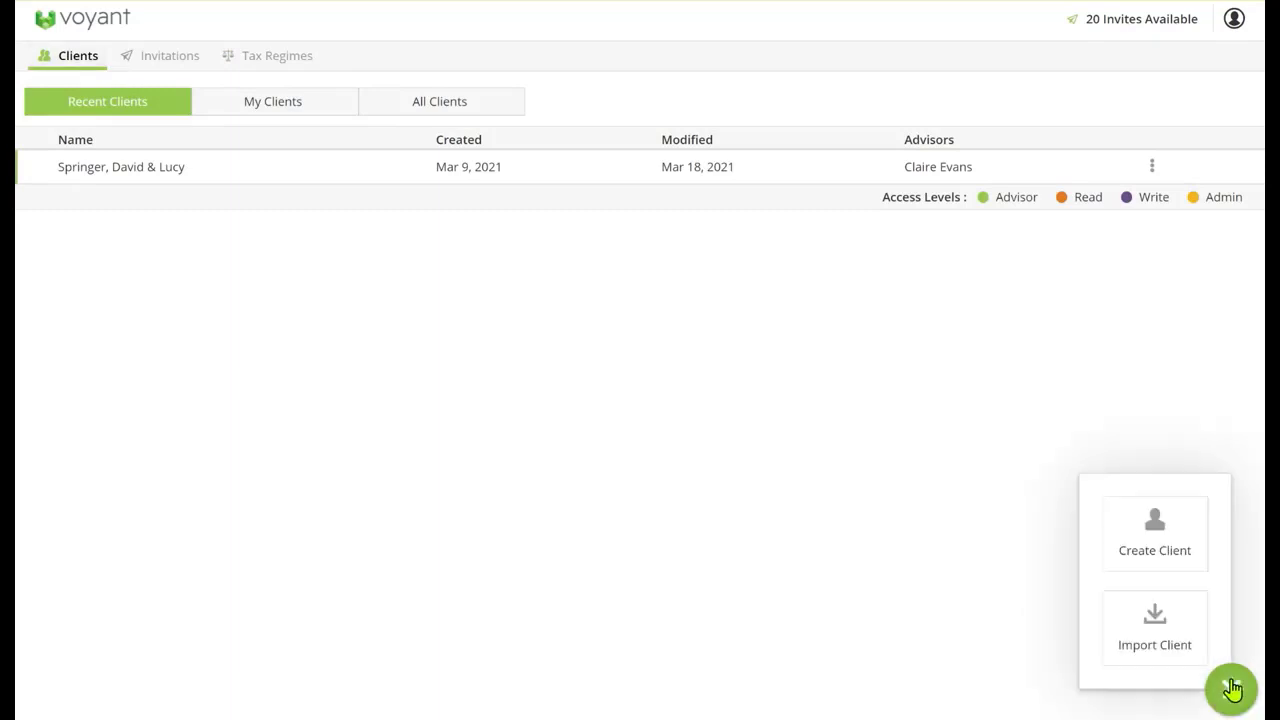
left_click(1156, 532)
left_click(592, 165)
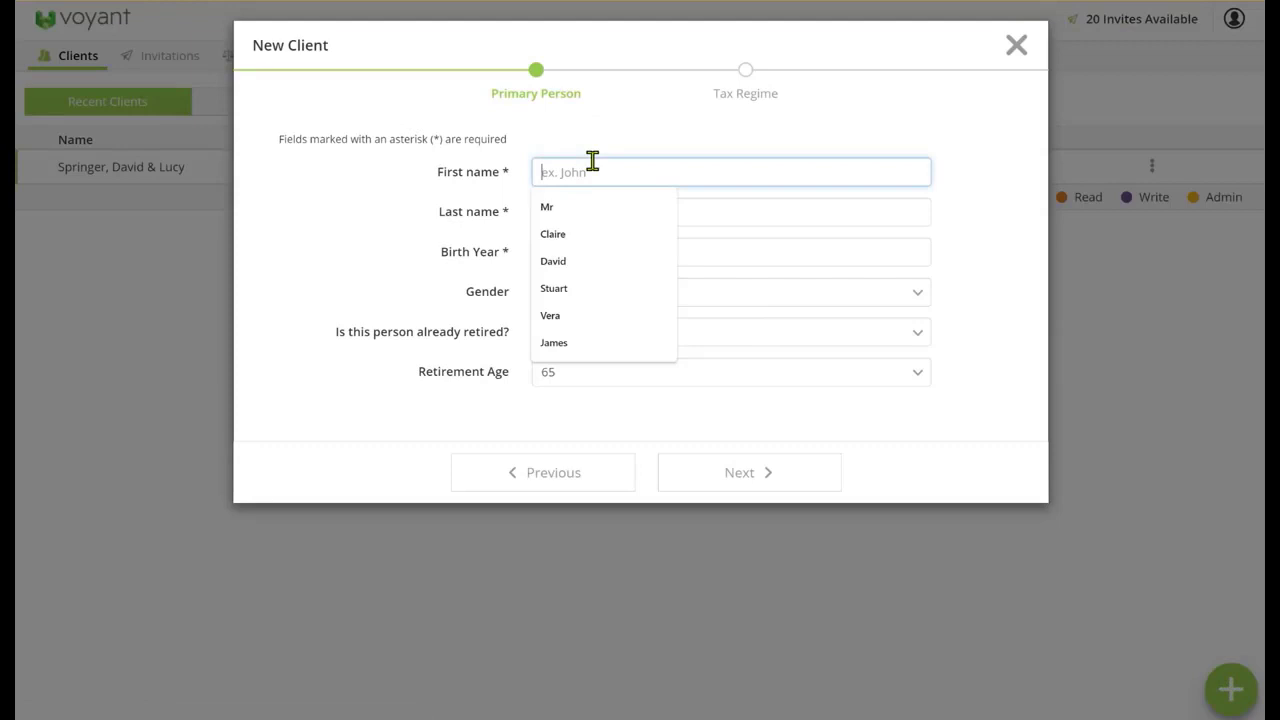
type("Claire")
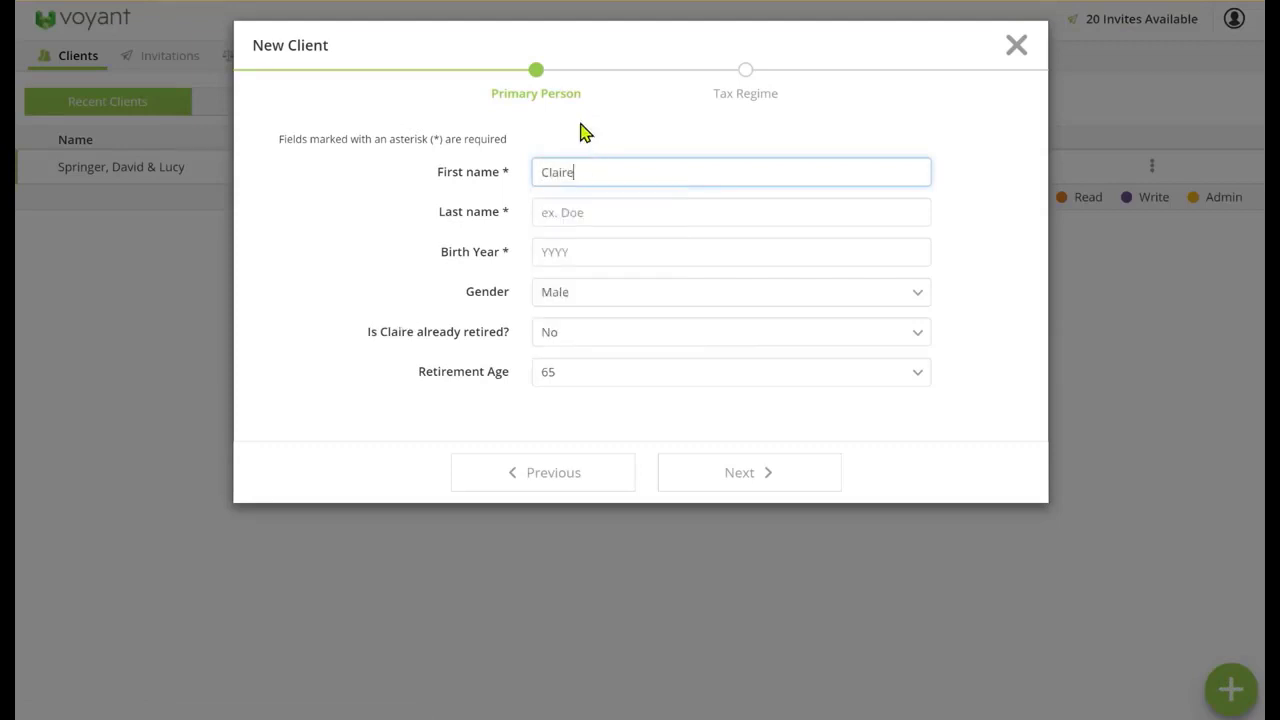
left_click(572, 205)
type("Voy")
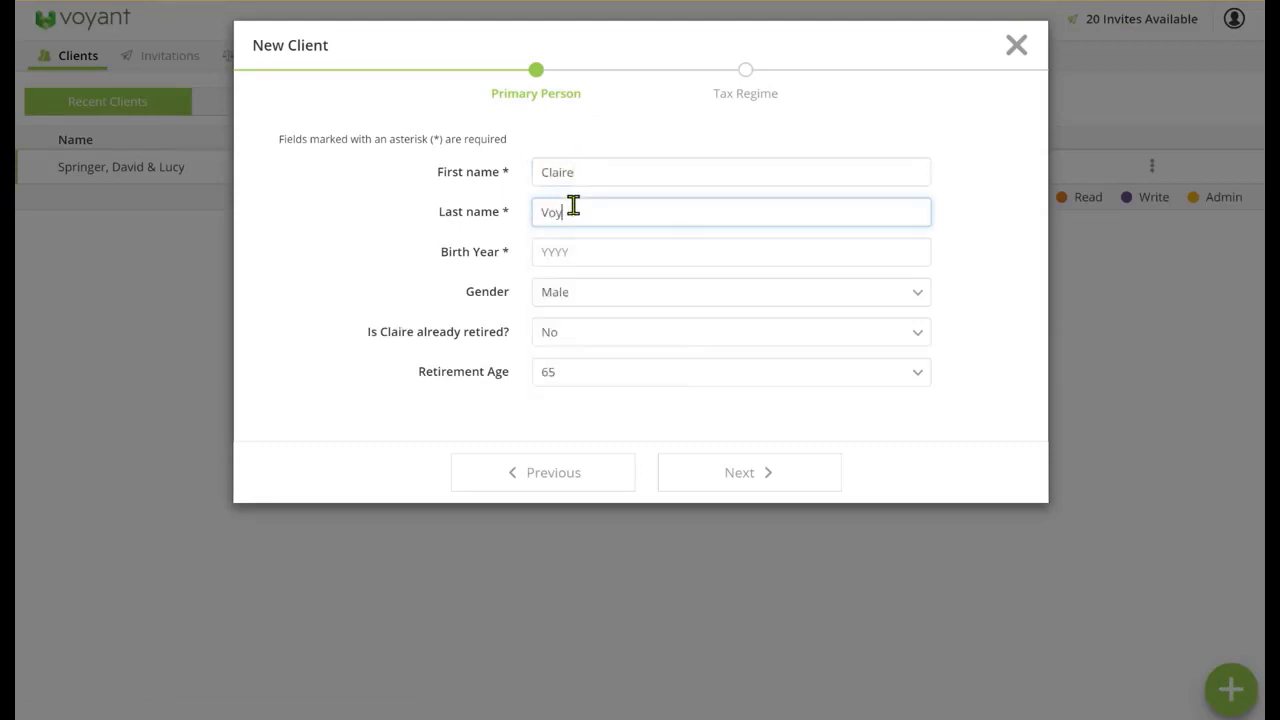
type("ant")
left_click(557, 246)
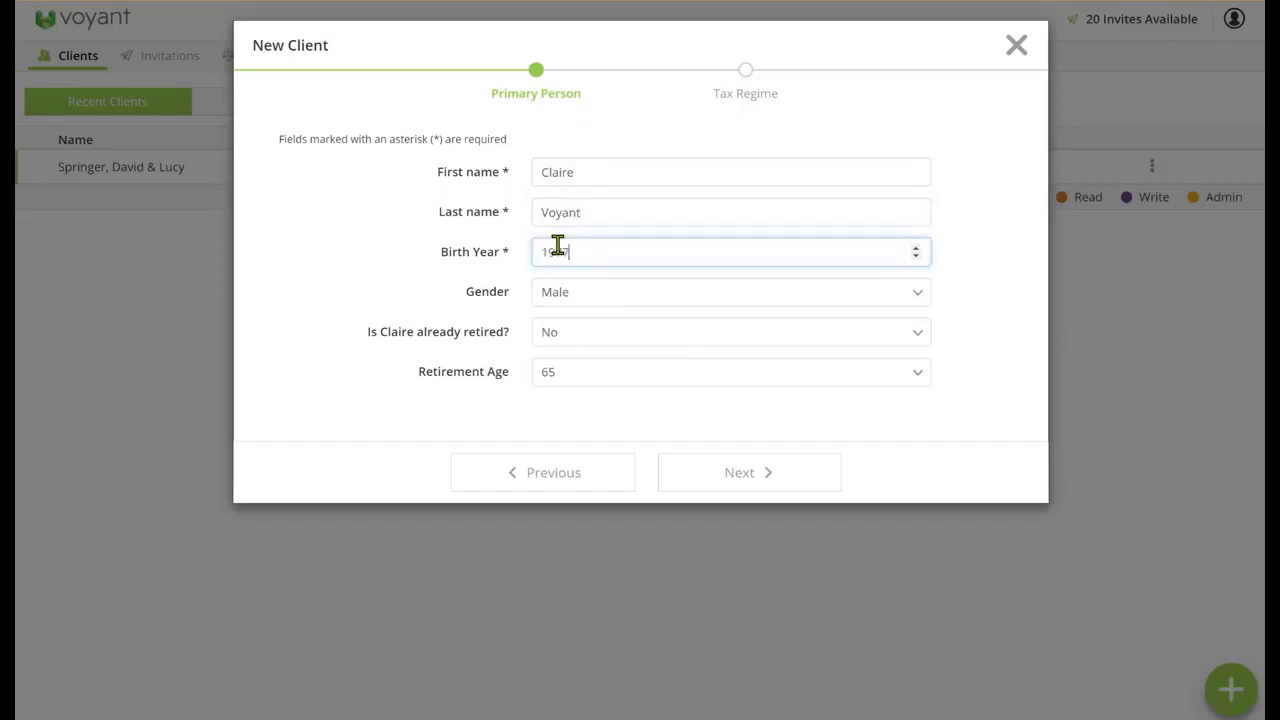
Set the client's gender to Female and retirement age to 60, and finish creation with the Singapore tax regime
left_click(565, 300)
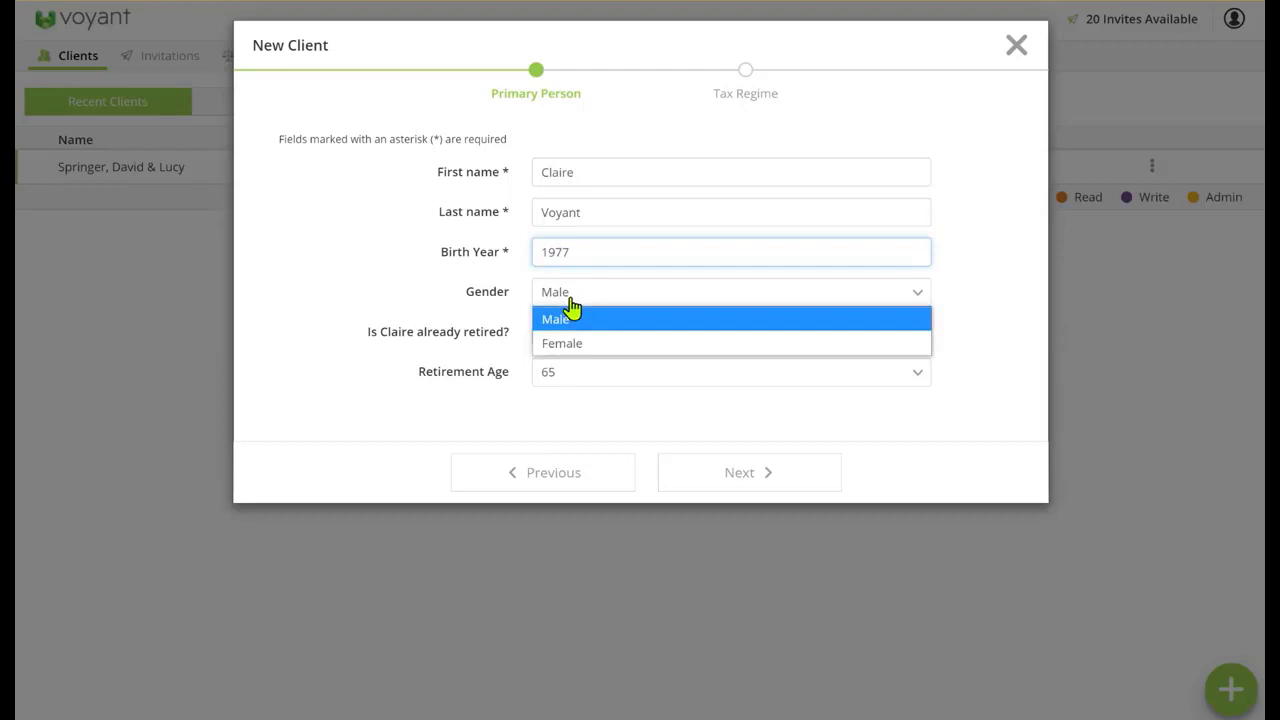
left_click(560, 343)
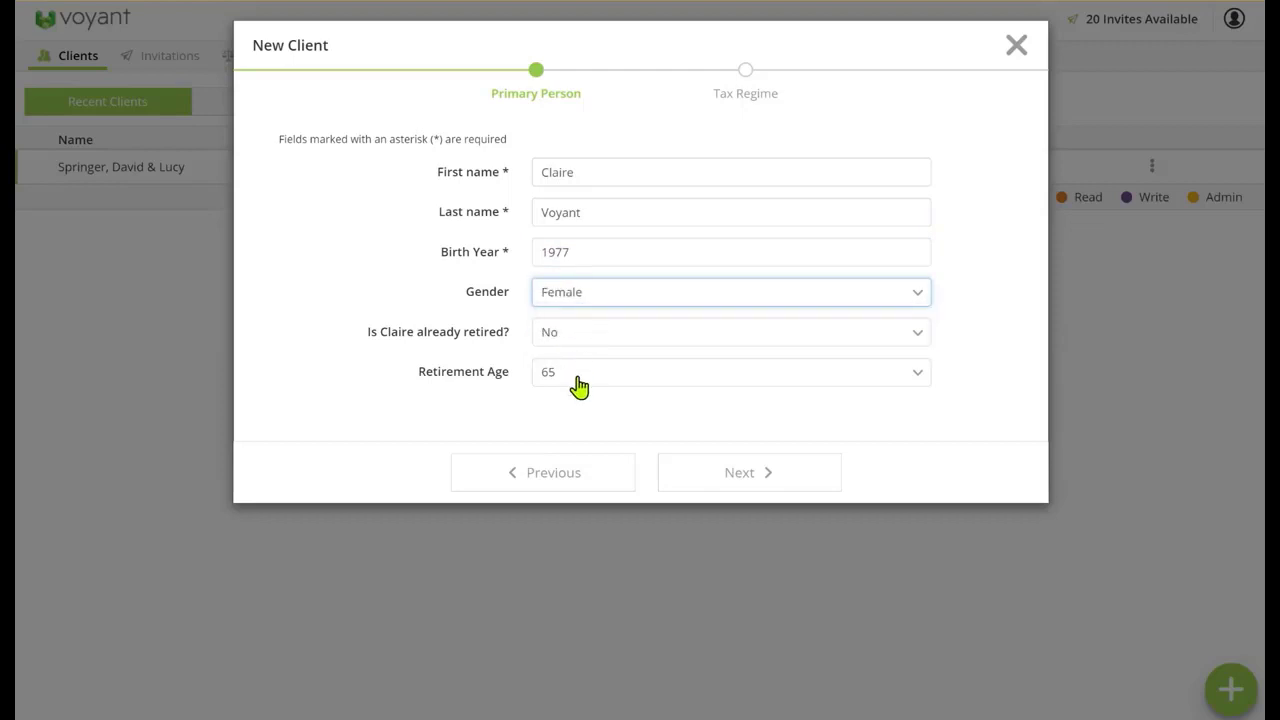
left_click(578, 385)
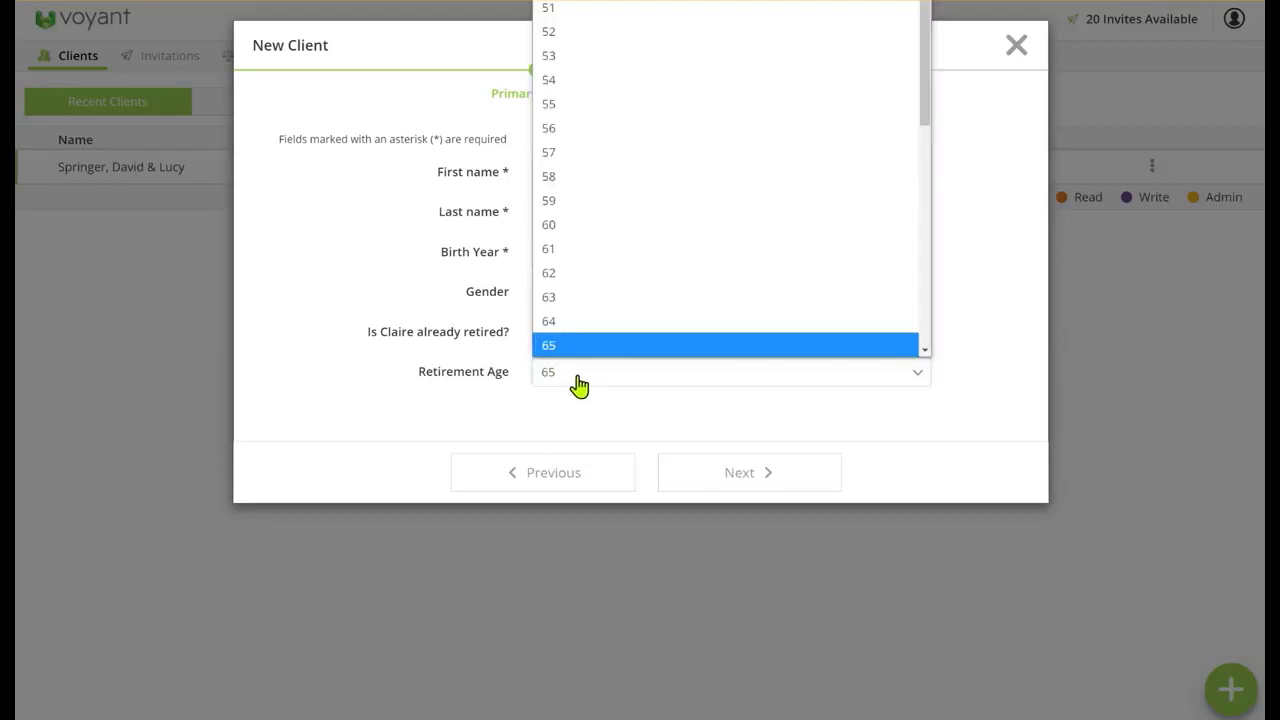
left_click(560, 230)
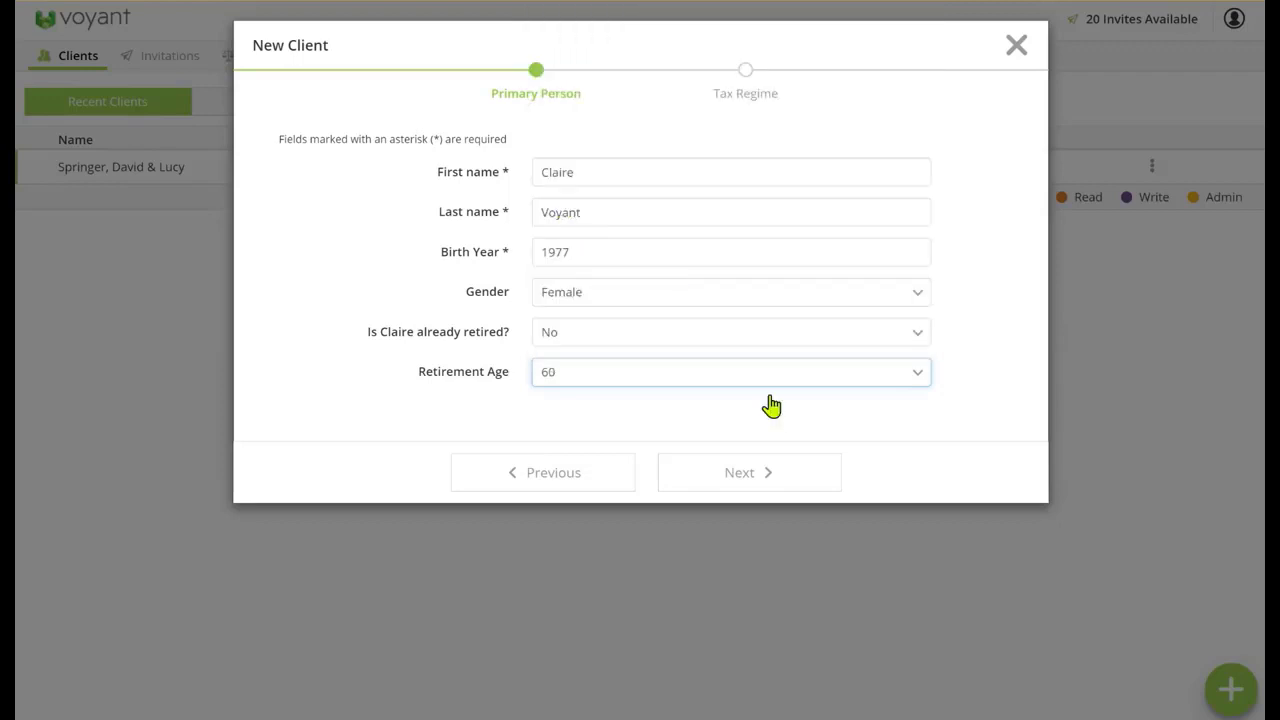
left_click(742, 474)
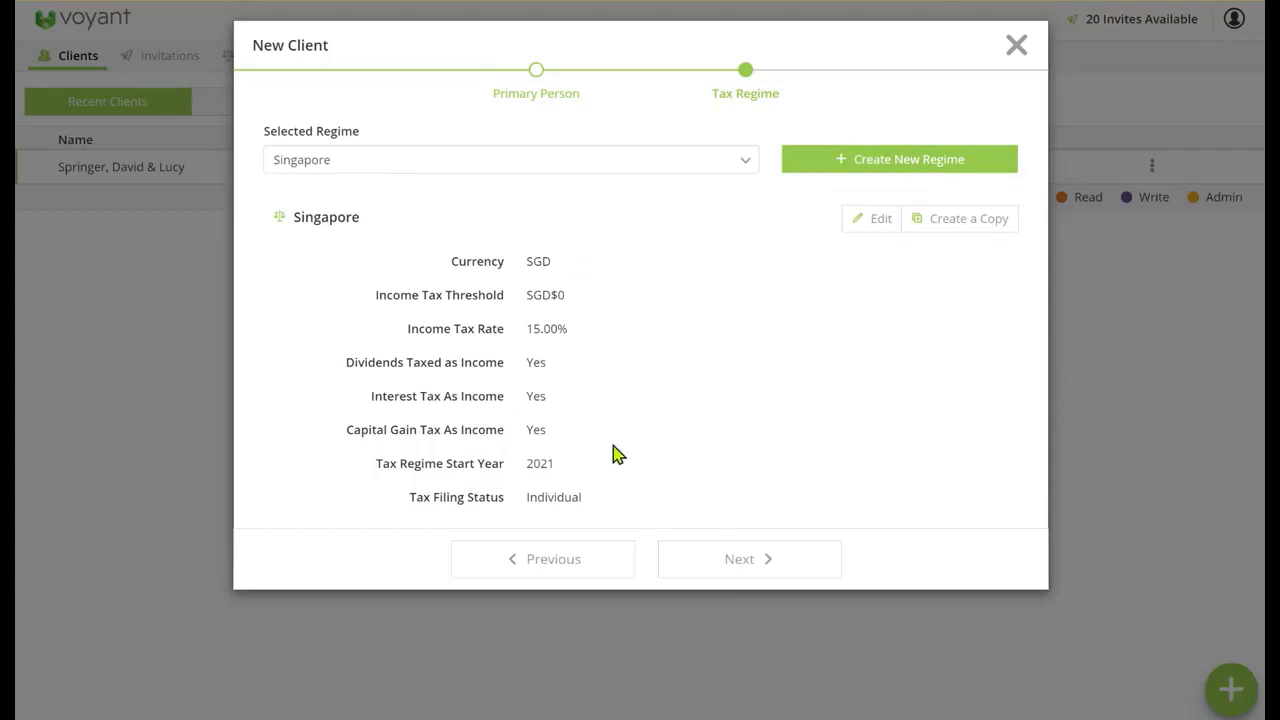
left_click(710, 572)
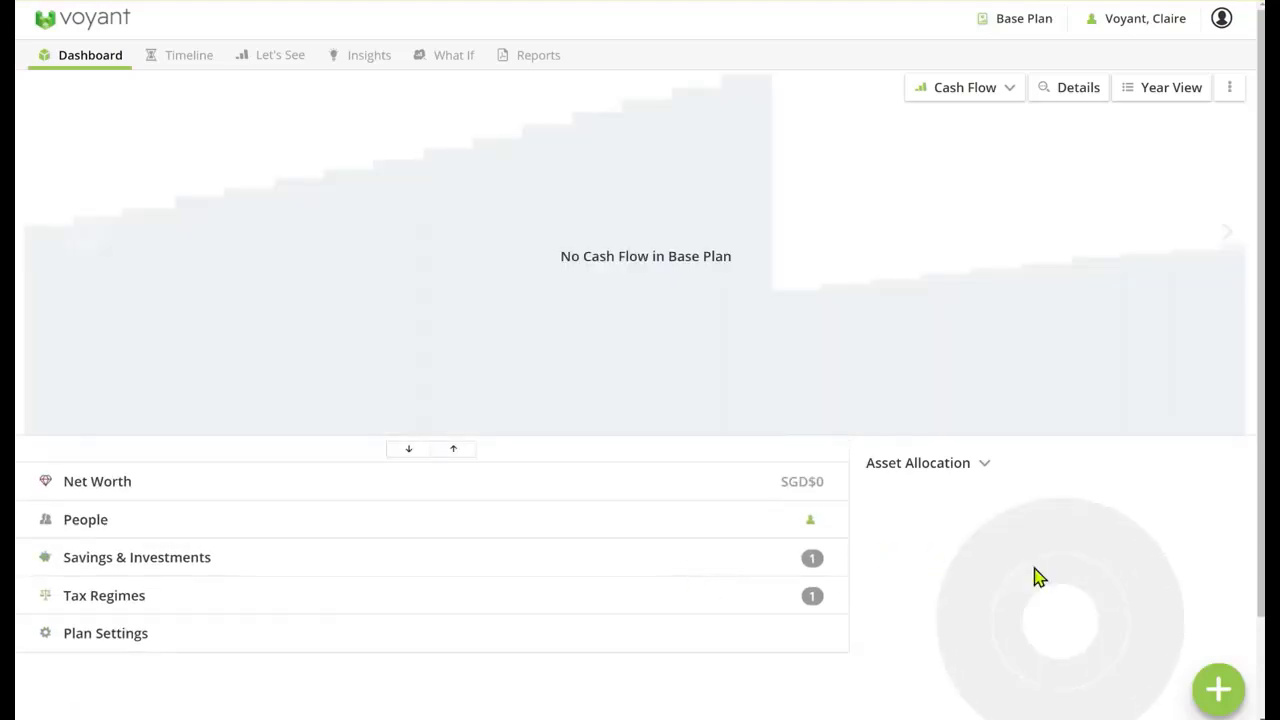
Add a spouse with the first name Husband, the birth year and a retirement age of 65, and save the person
left_click(1237, 690)
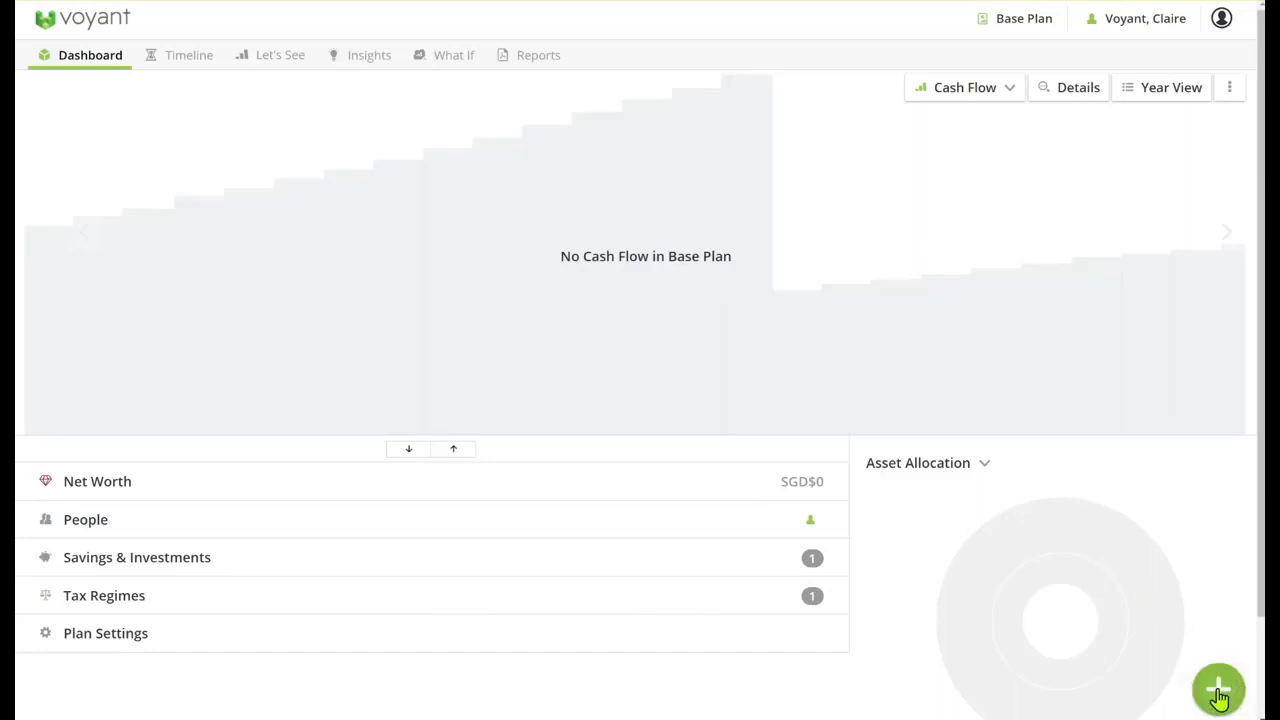
left_click(768, 296)
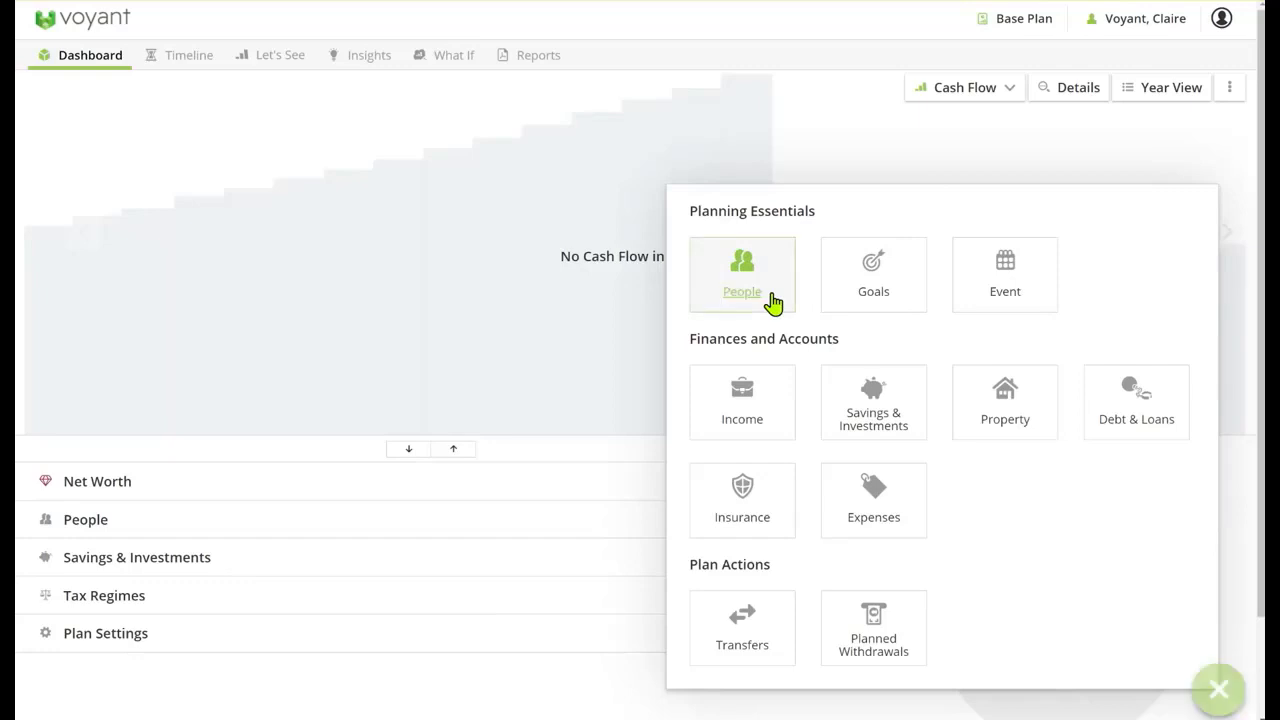
left_click(626, 240)
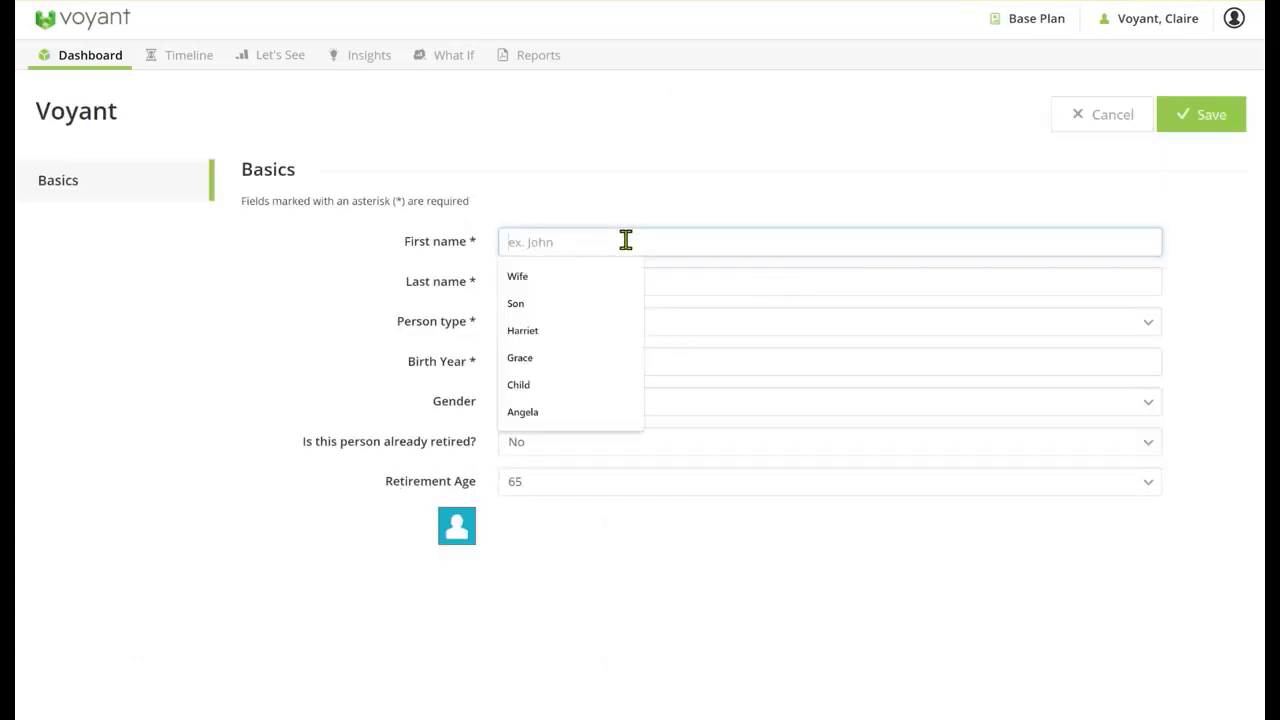
type("Husband")
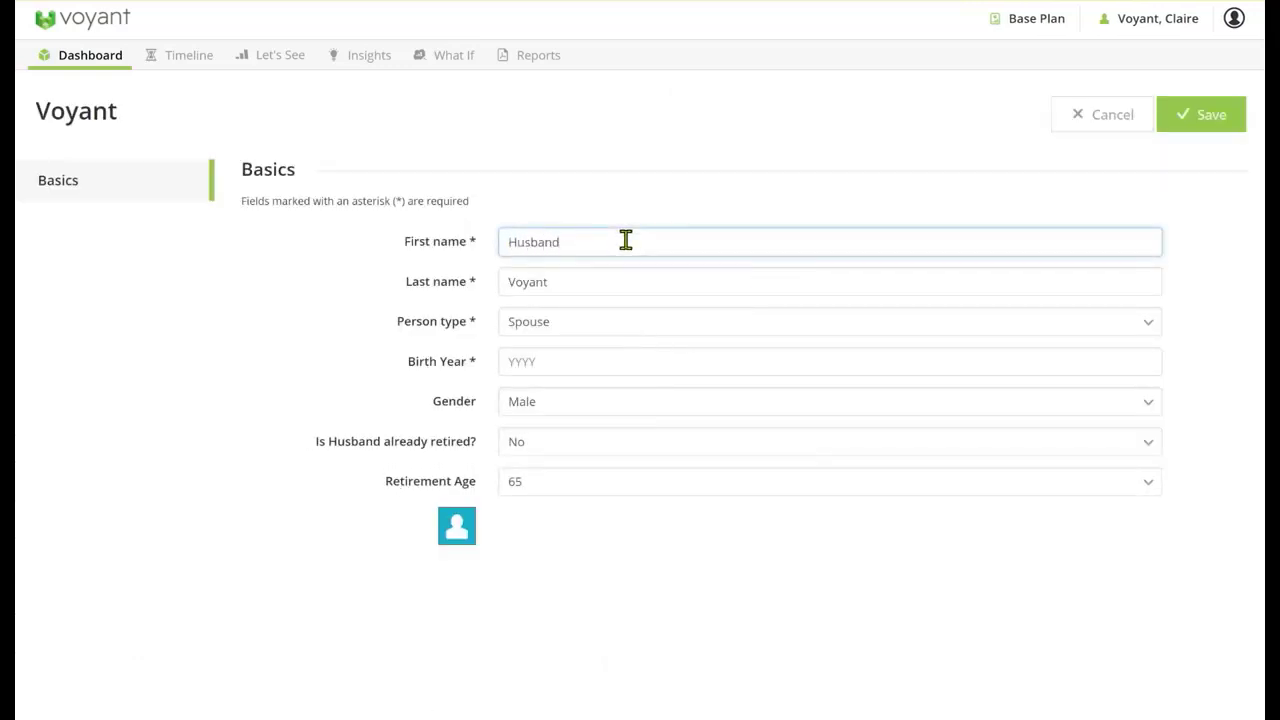
left_click(567, 358)
type("1975")
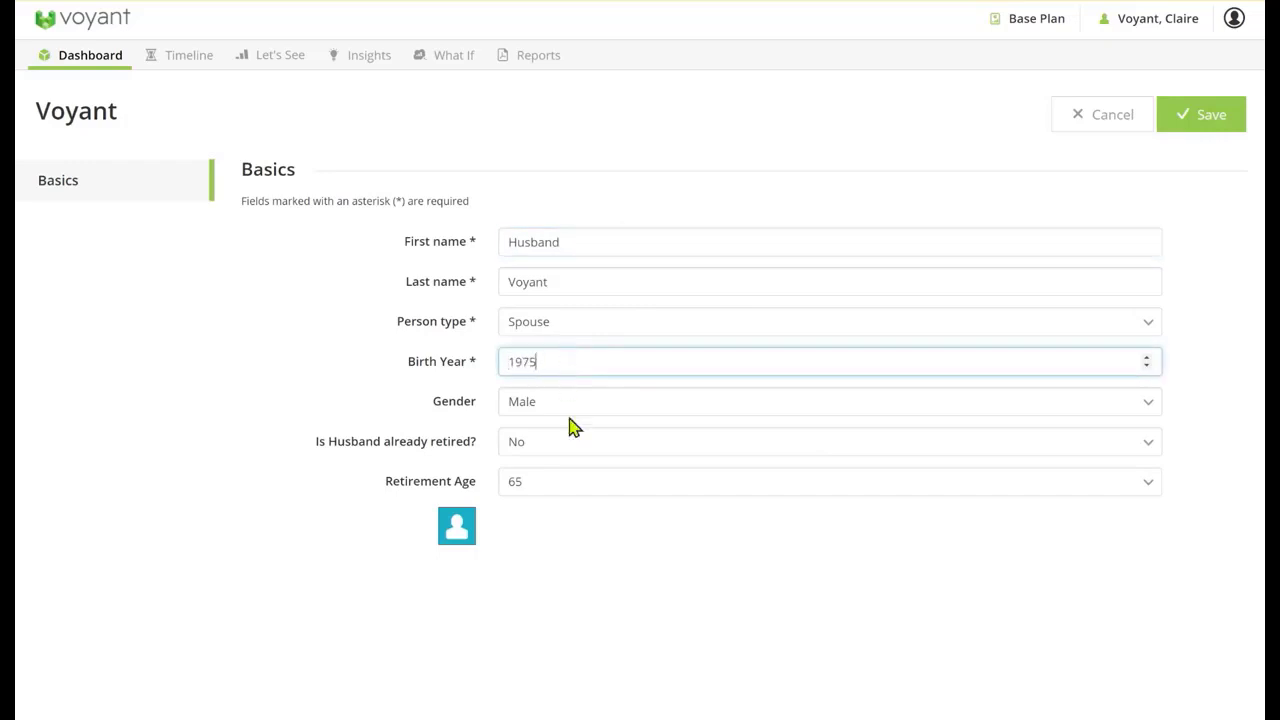
left_click(553, 494)
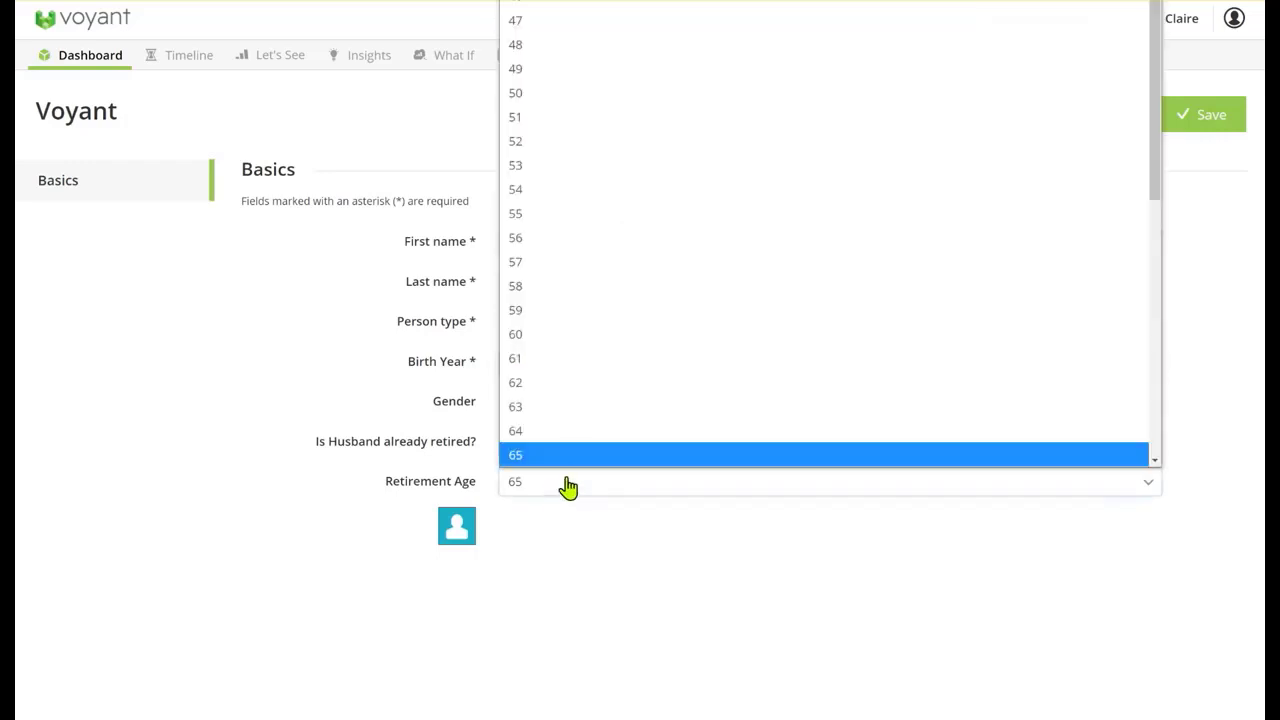
left_click(517, 337)
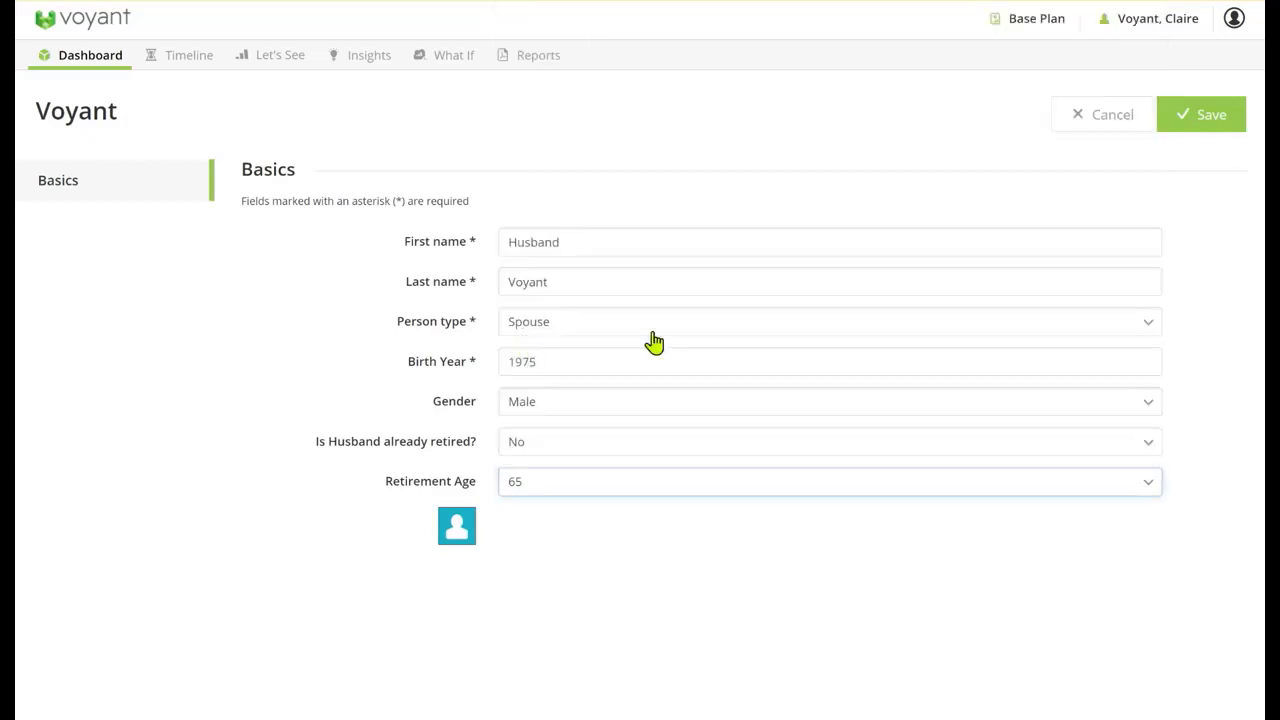
left_click(1200, 118)
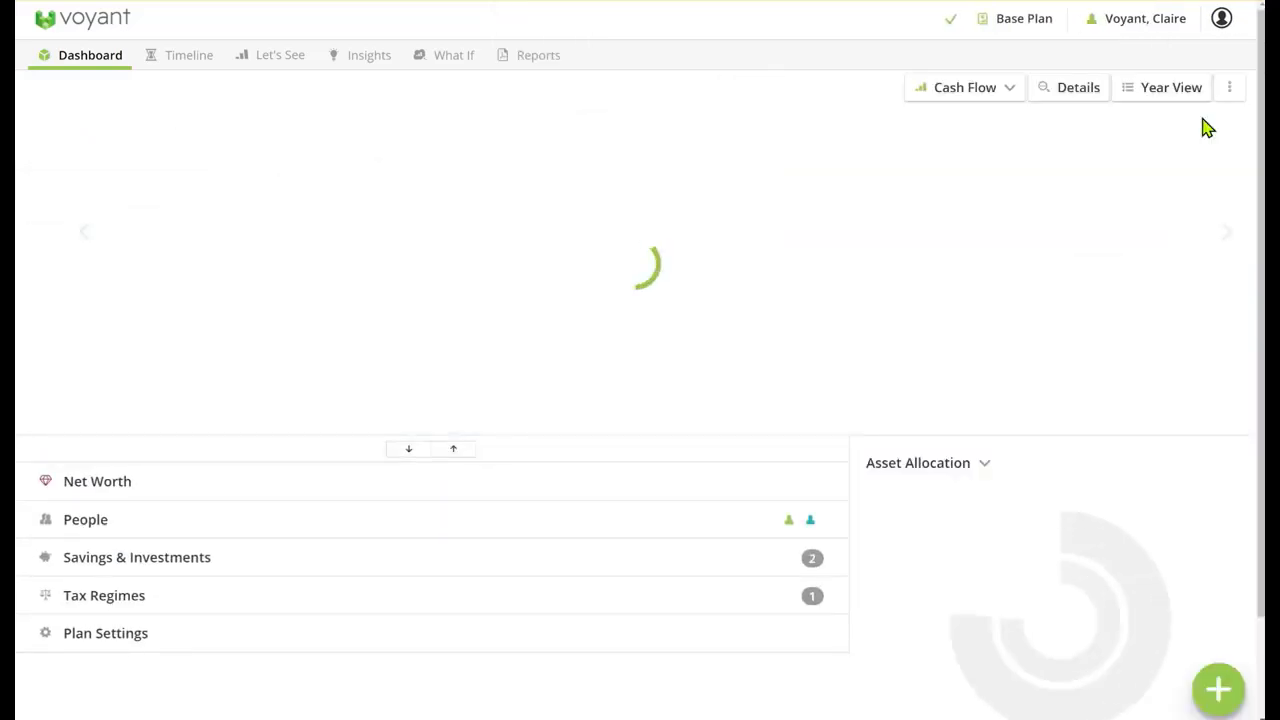
Add and save a child with the first name Child and the birth year, and expand the dashboard's plan sections
left_click(1219, 684)
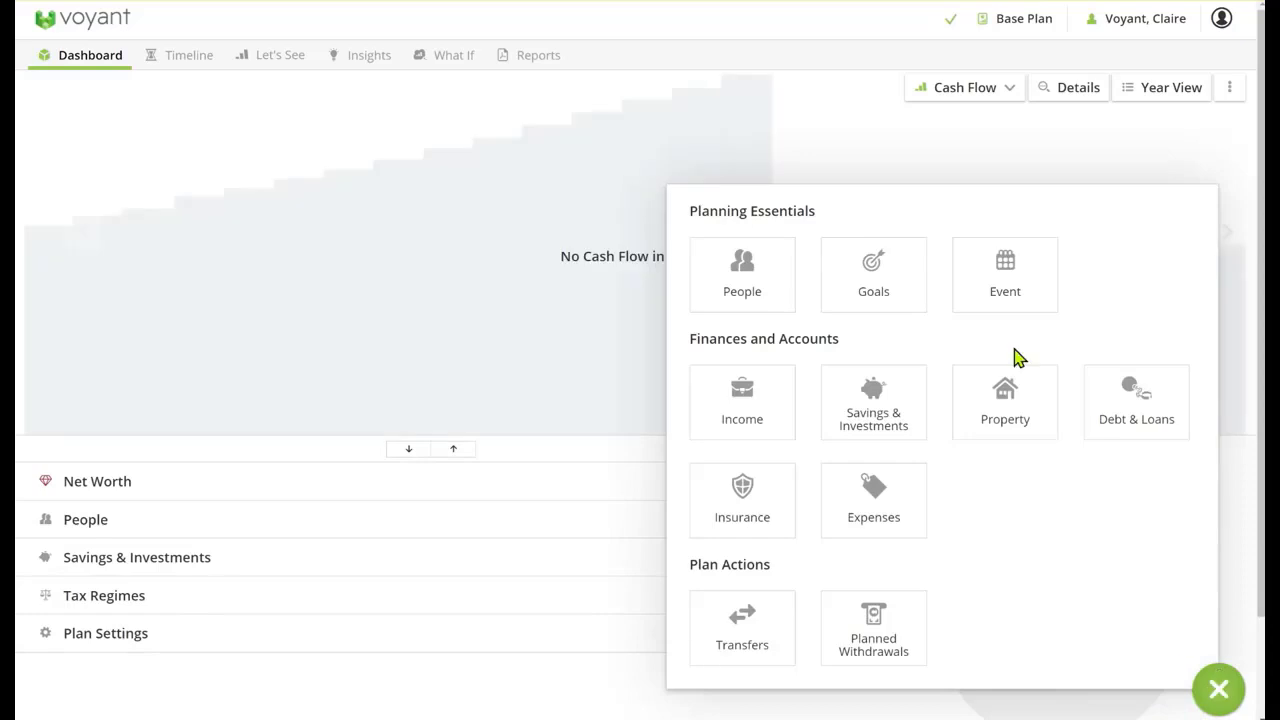
left_click(780, 280)
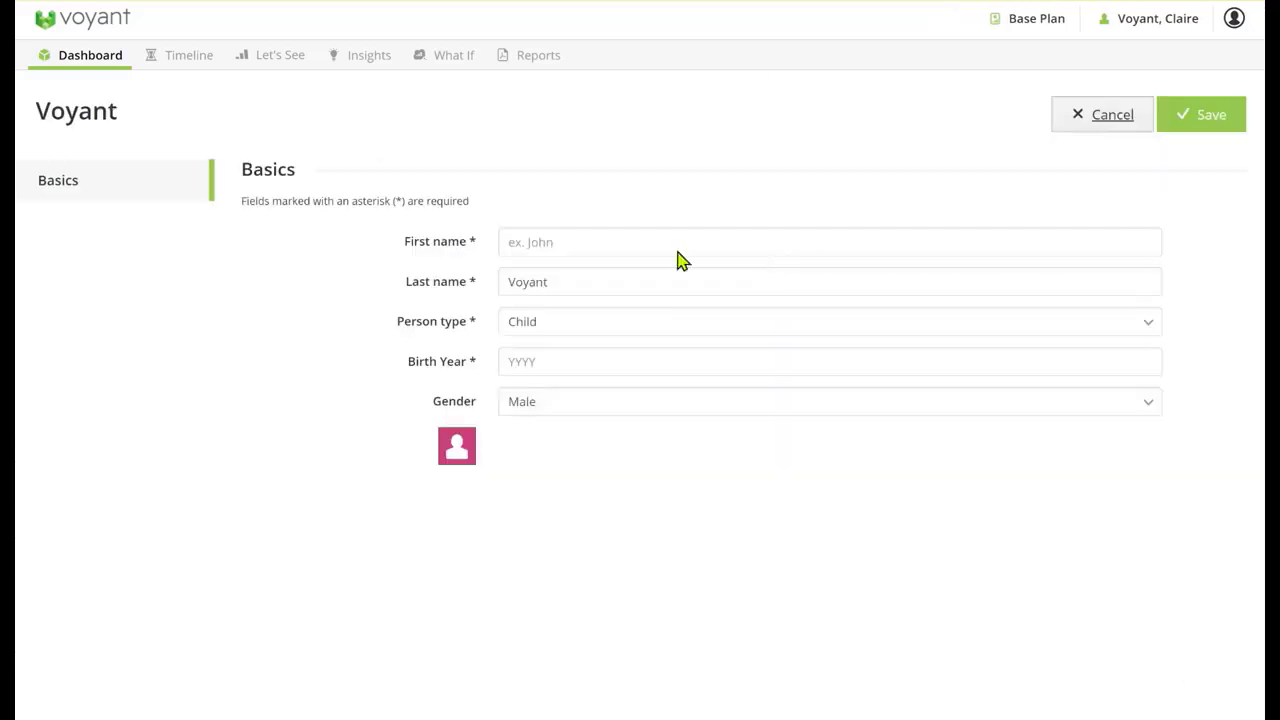
left_click(654, 248)
type("Chil")
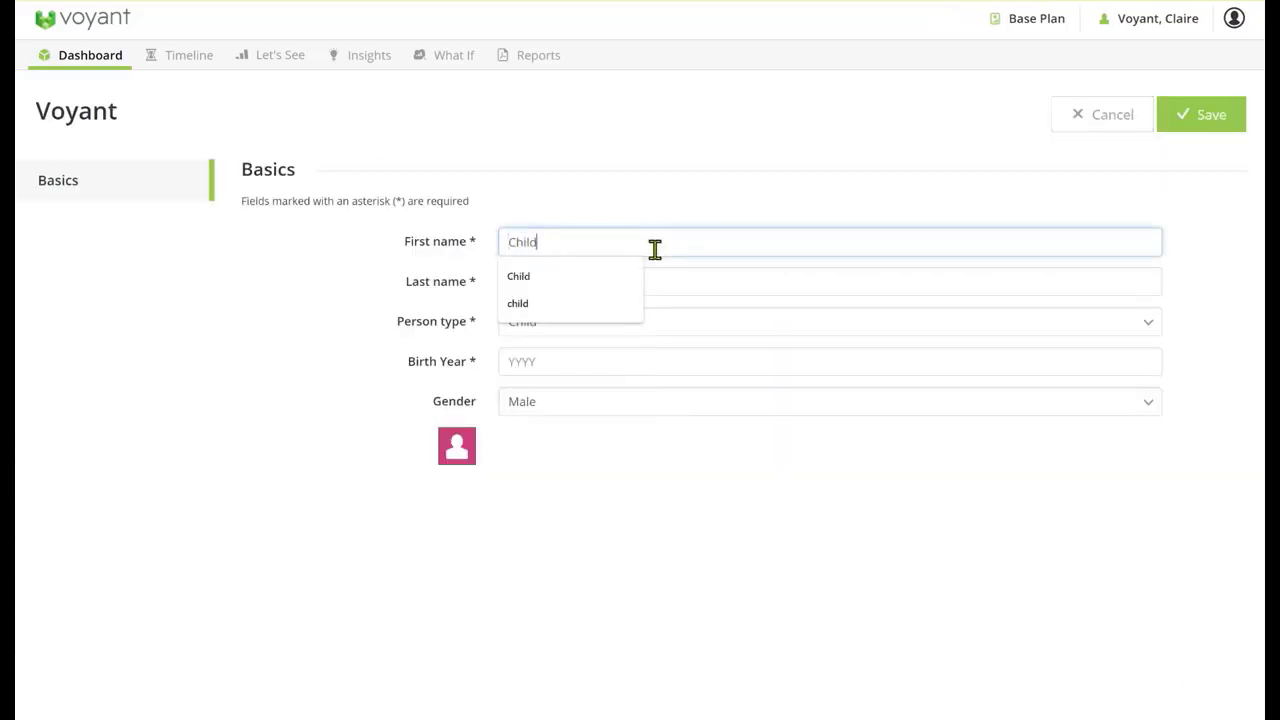
type("d")
left_click(670, 170)
left_click(572, 362)
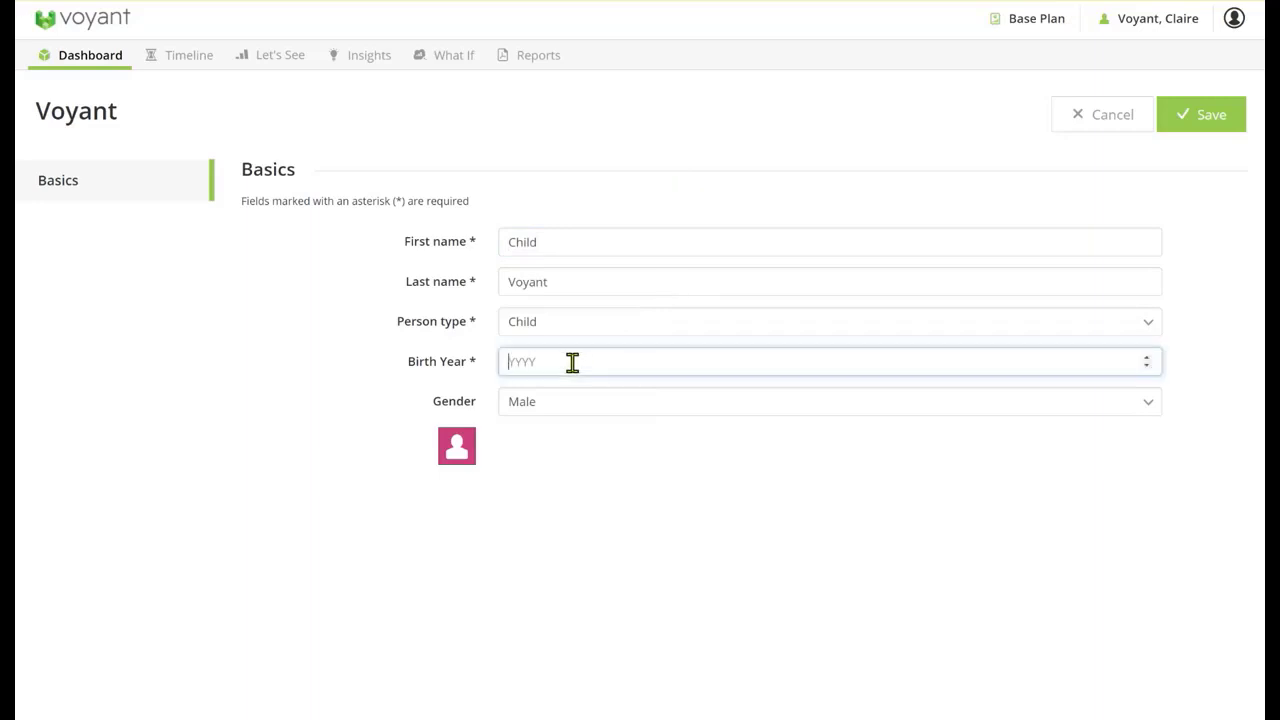
type("2010")
left_click(1201, 121)
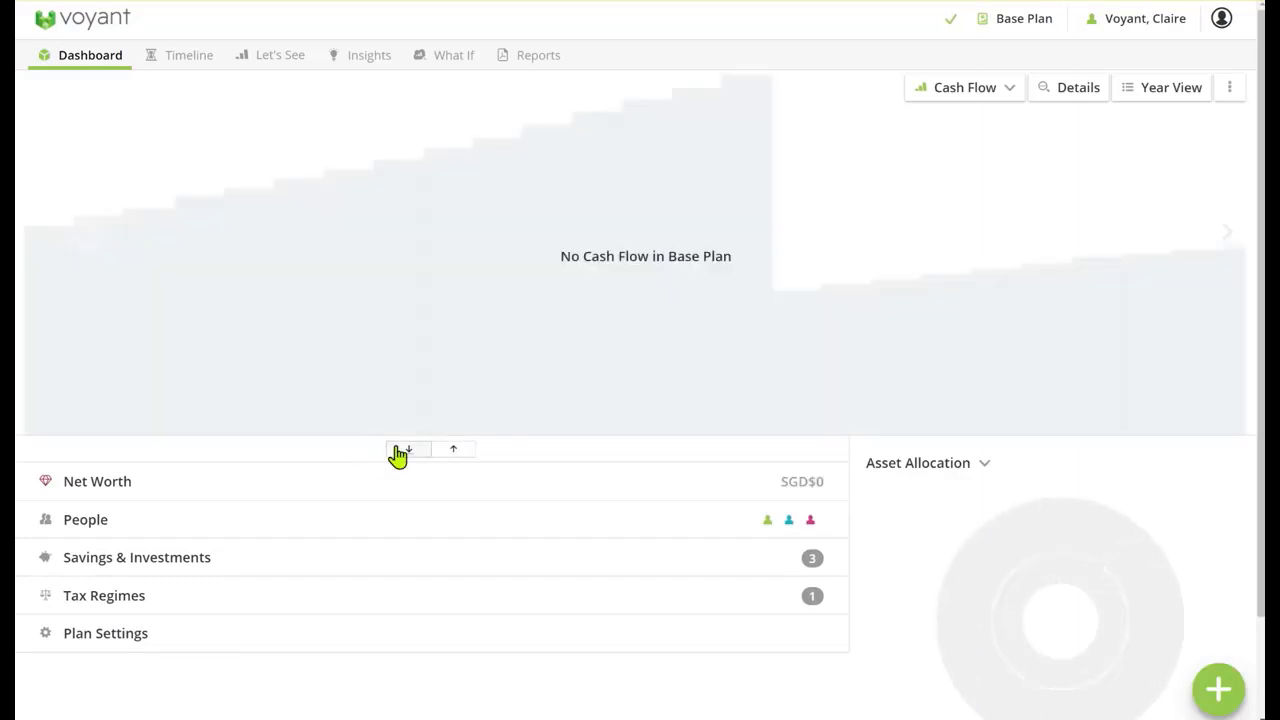
left_click(402, 450)
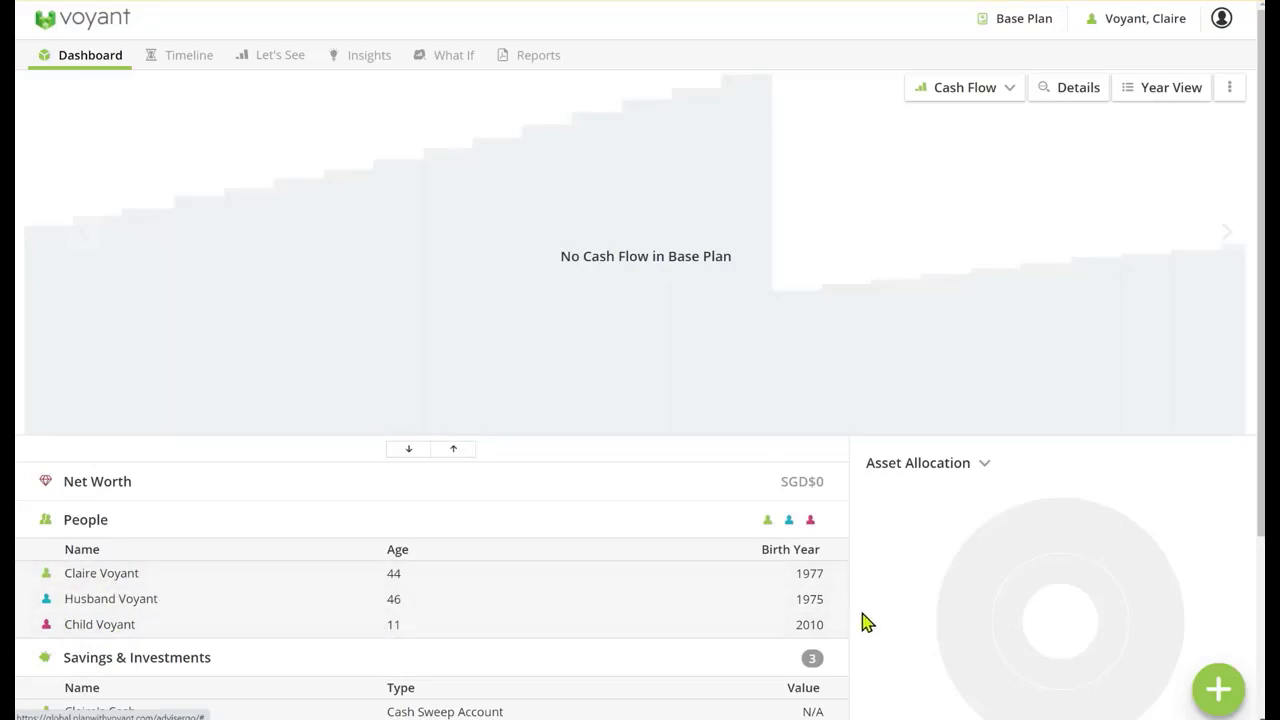
Add an employment income for the client, name it as her earnings, and enter an annual salary of SGD$300,000 and bonuses of SGD$50,000
left_click(1222, 690)
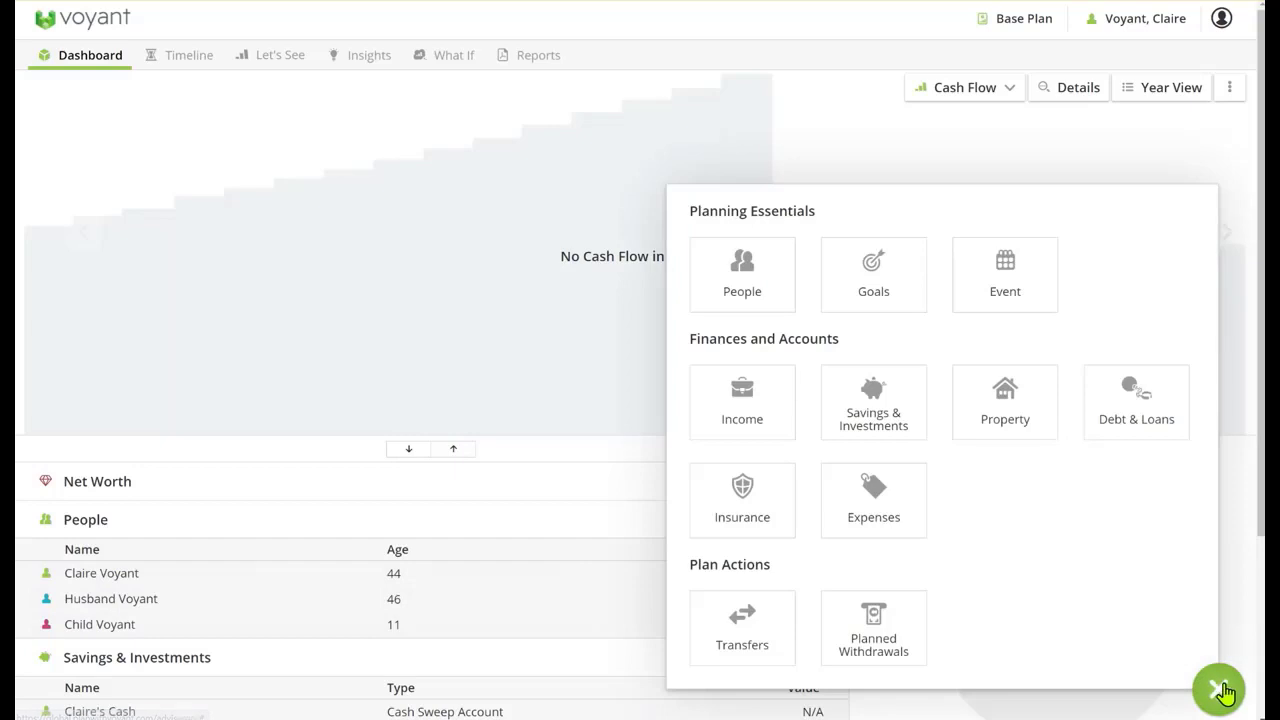
left_click(764, 429)
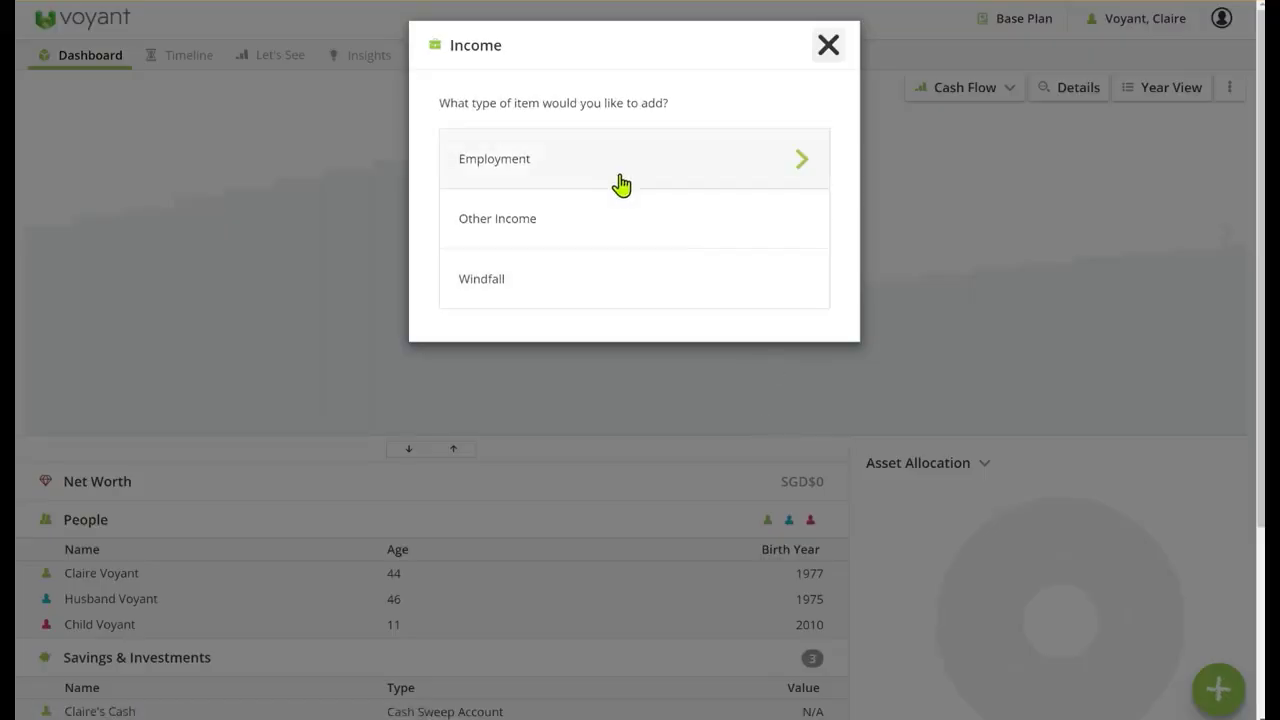
left_click(614, 185)
left_click(603, 281)
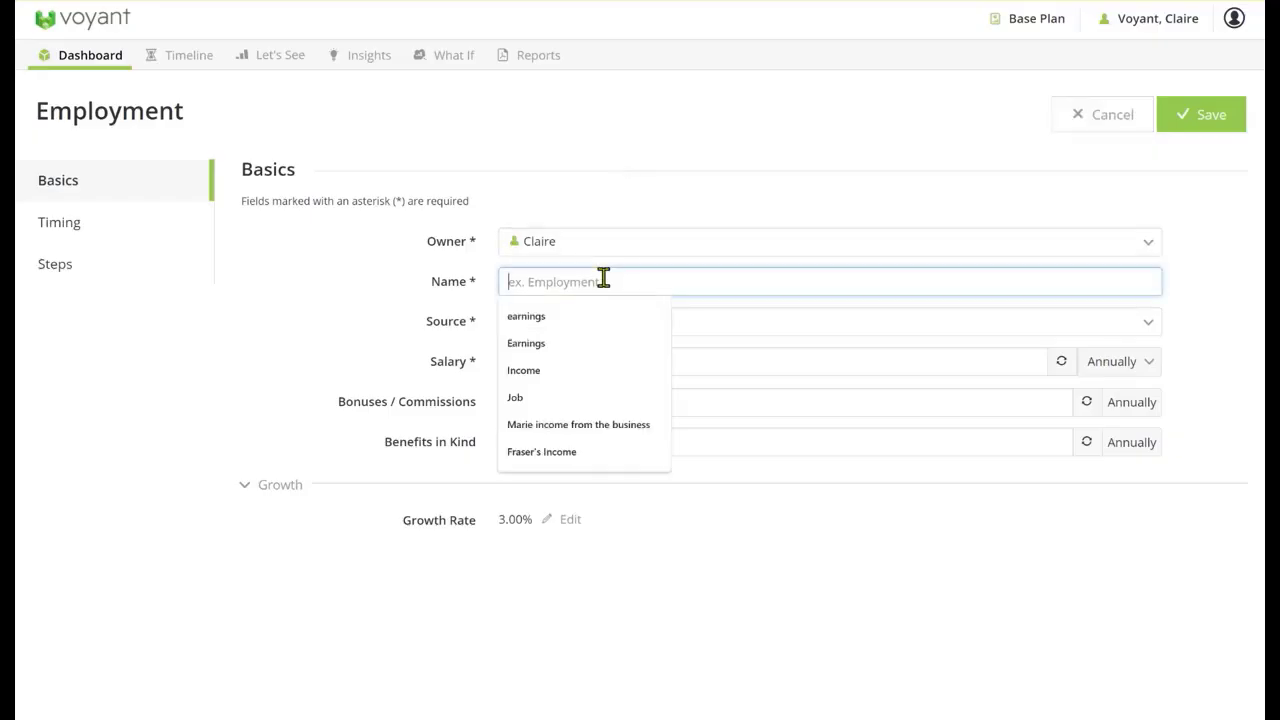
type("Claire'")
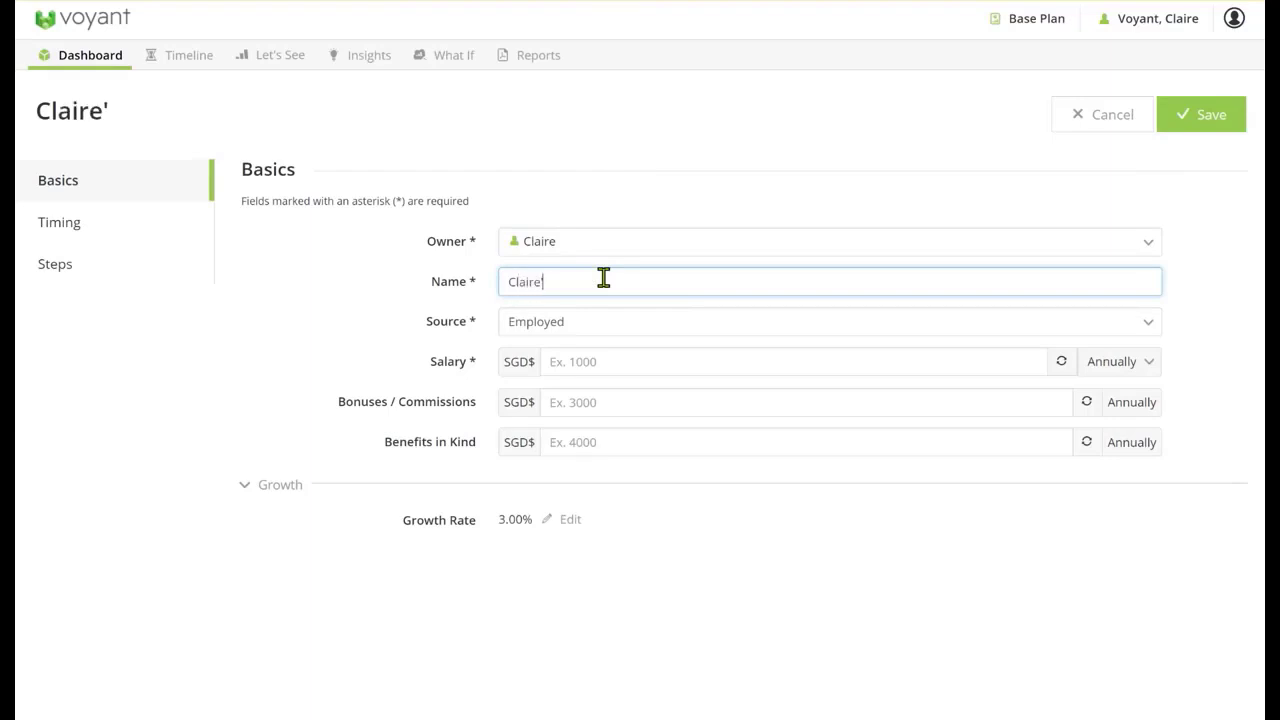
type("s earnings")
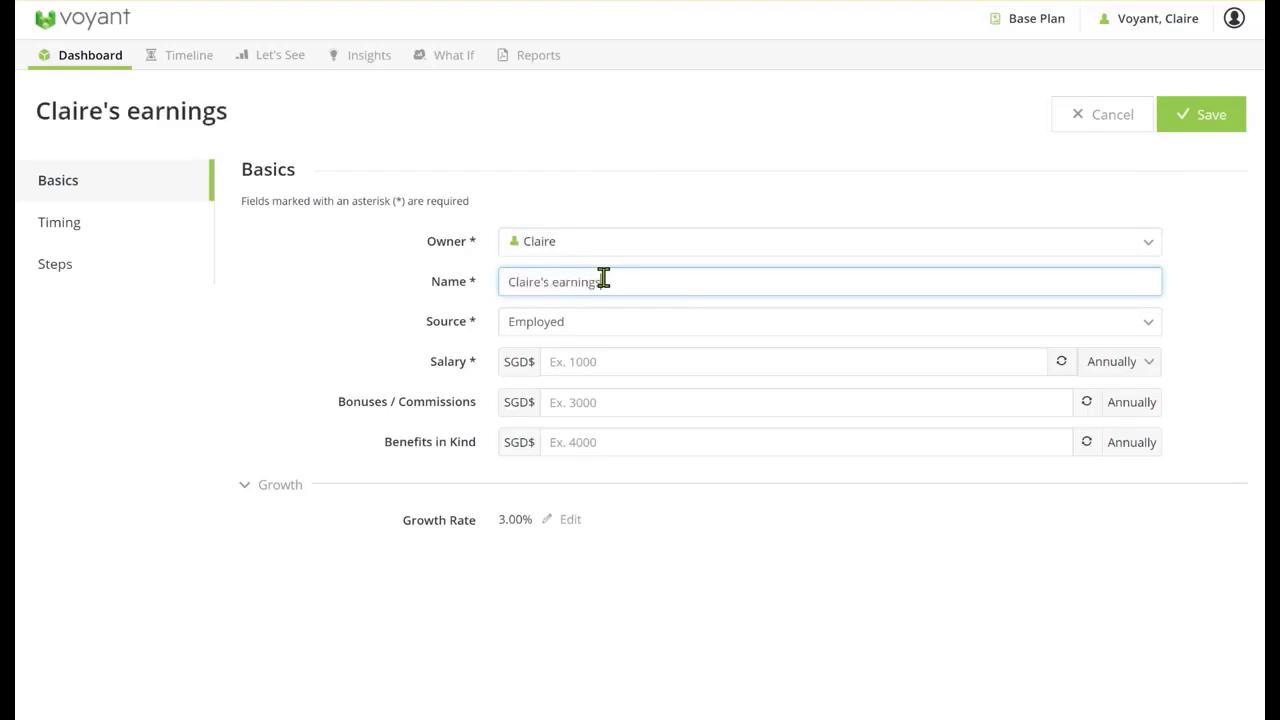
left_click(559, 366)
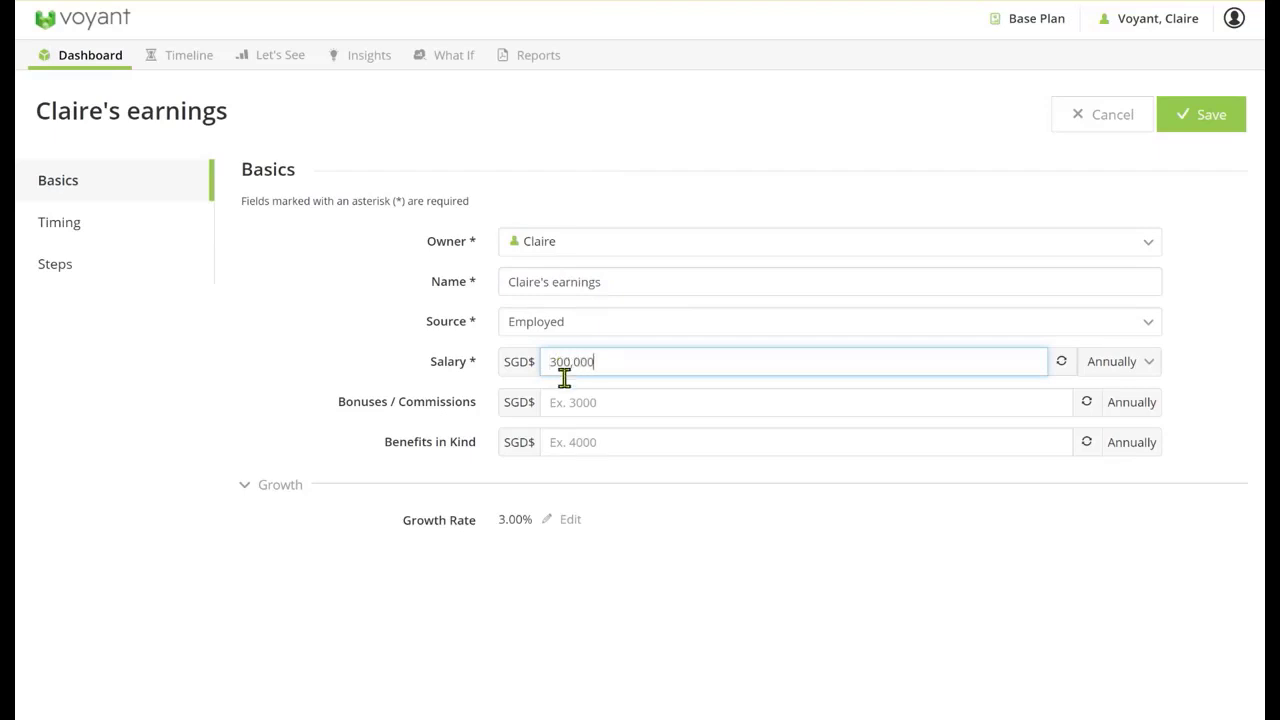
left_click(583, 402)
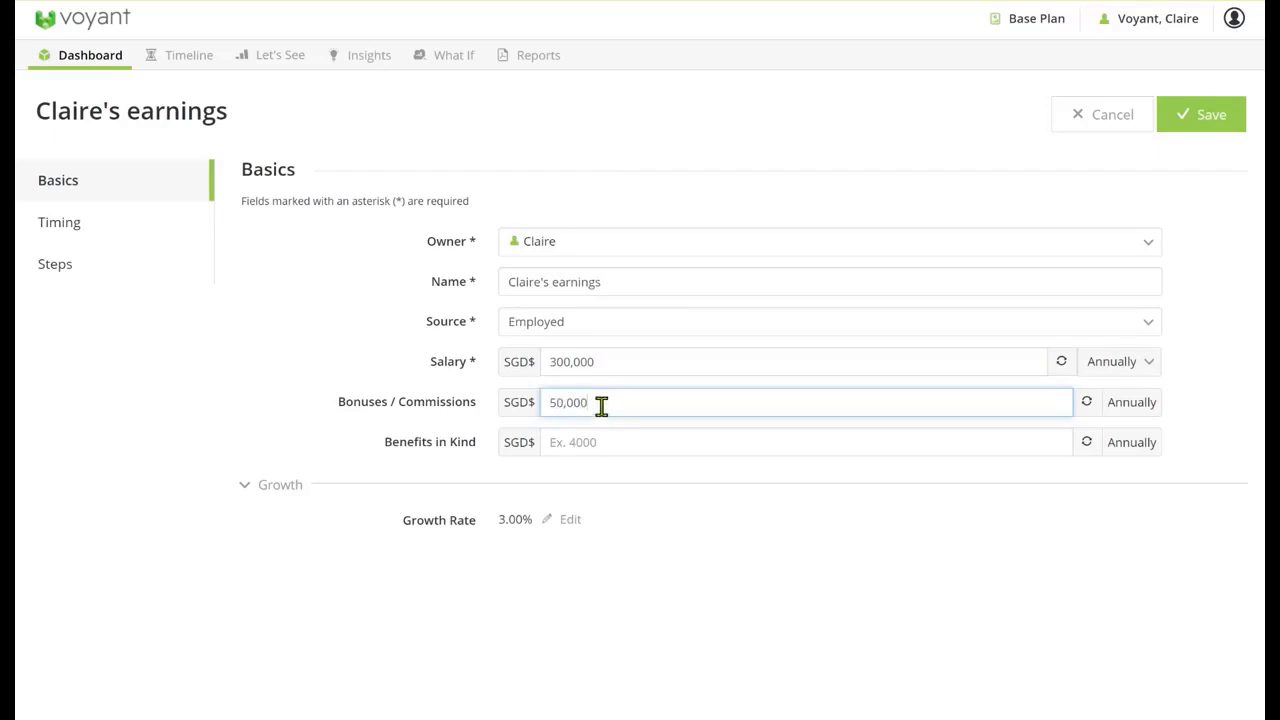
Check the start and end timing of the client's employment, return to its basic details and save the income
left_click(72, 228)
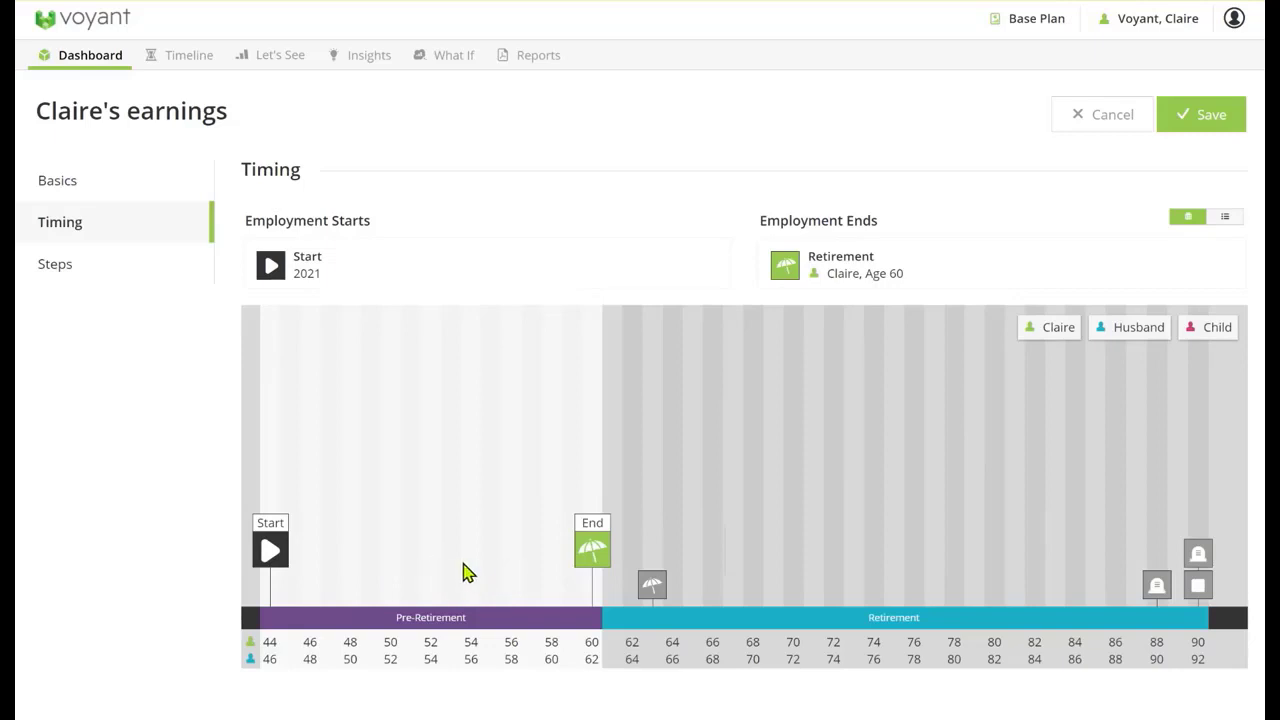
left_click(62, 179)
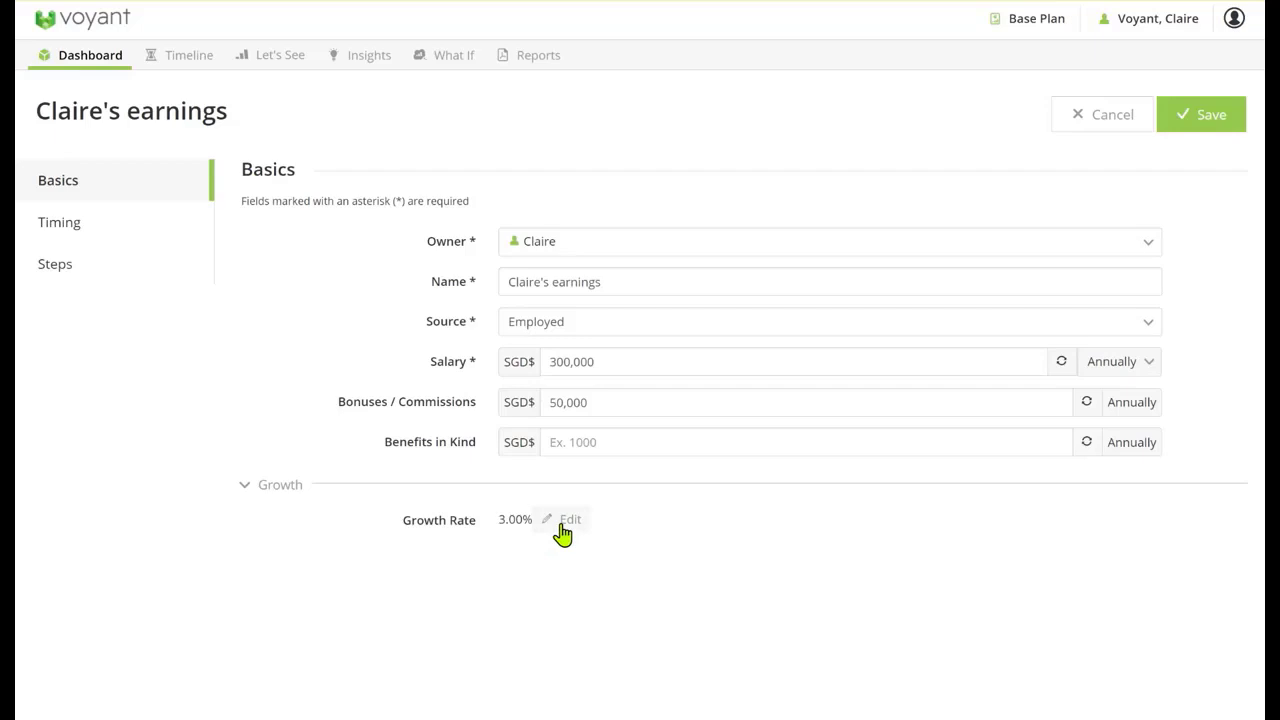
left_click(1208, 120)
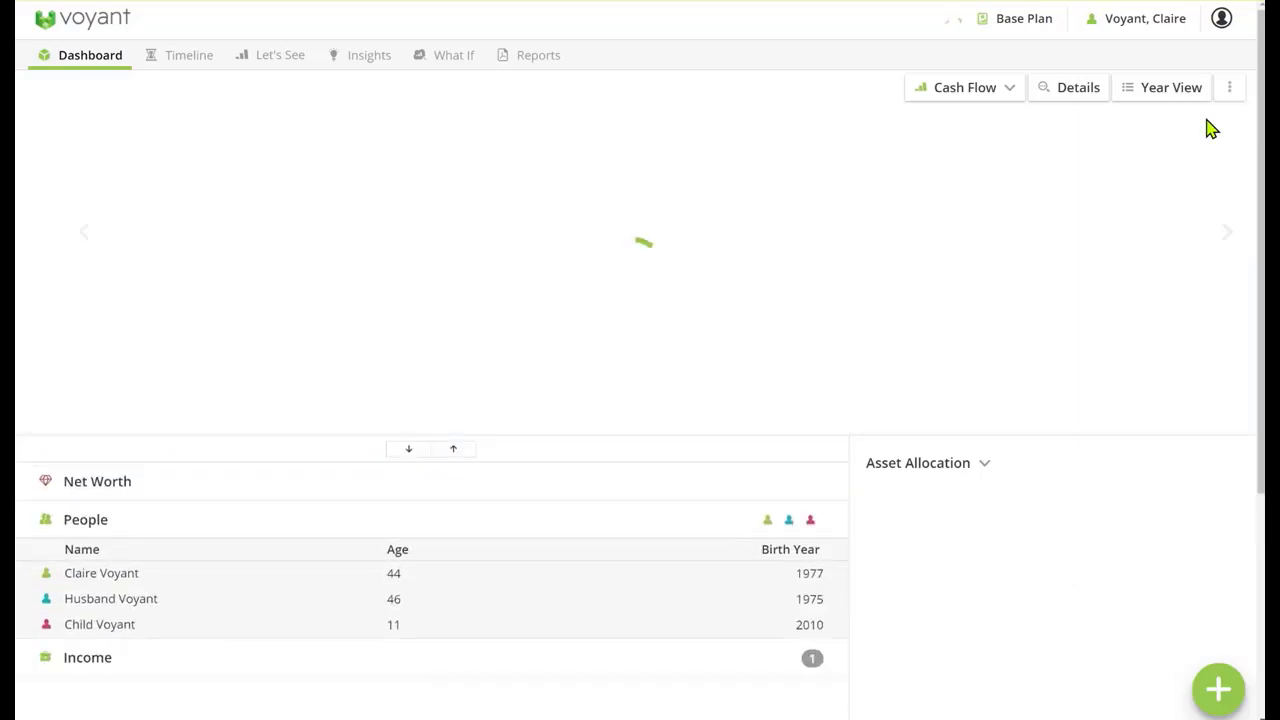
Add and save an employment income owned by Husband, named Income for hubby, with an annual salary of SGD$200,000
left_click(1218, 689)
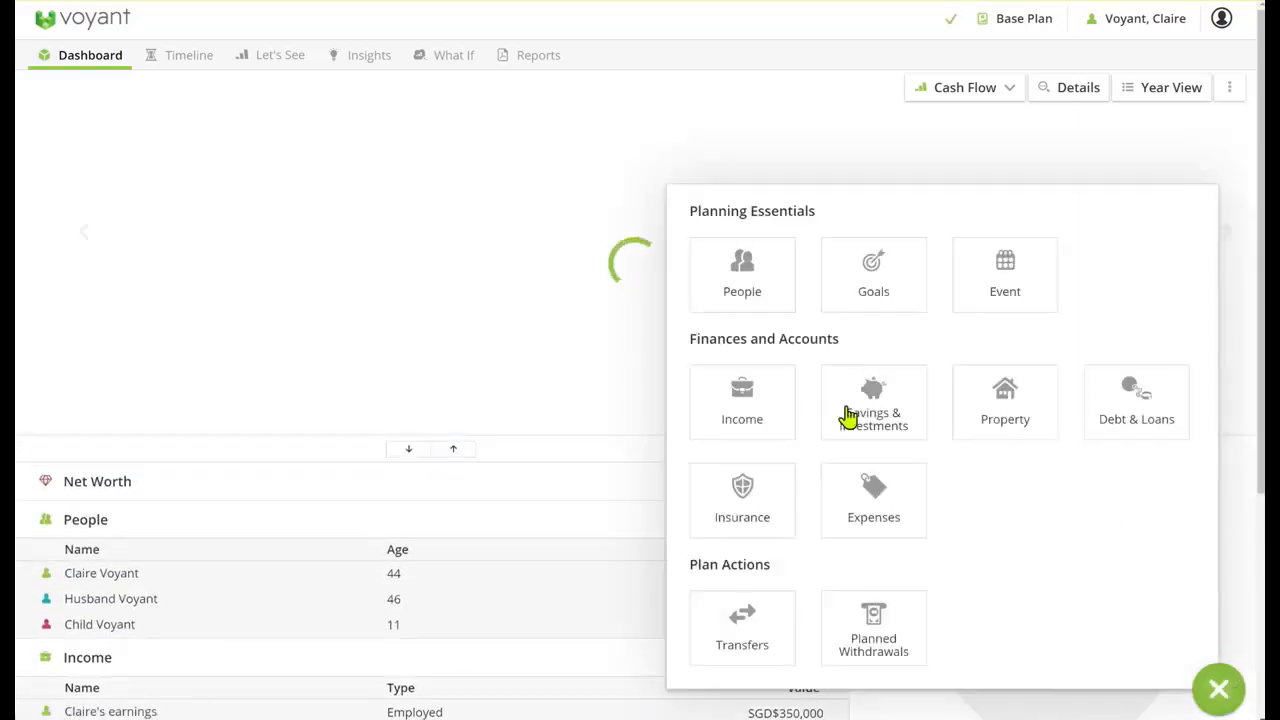
left_click(754, 408)
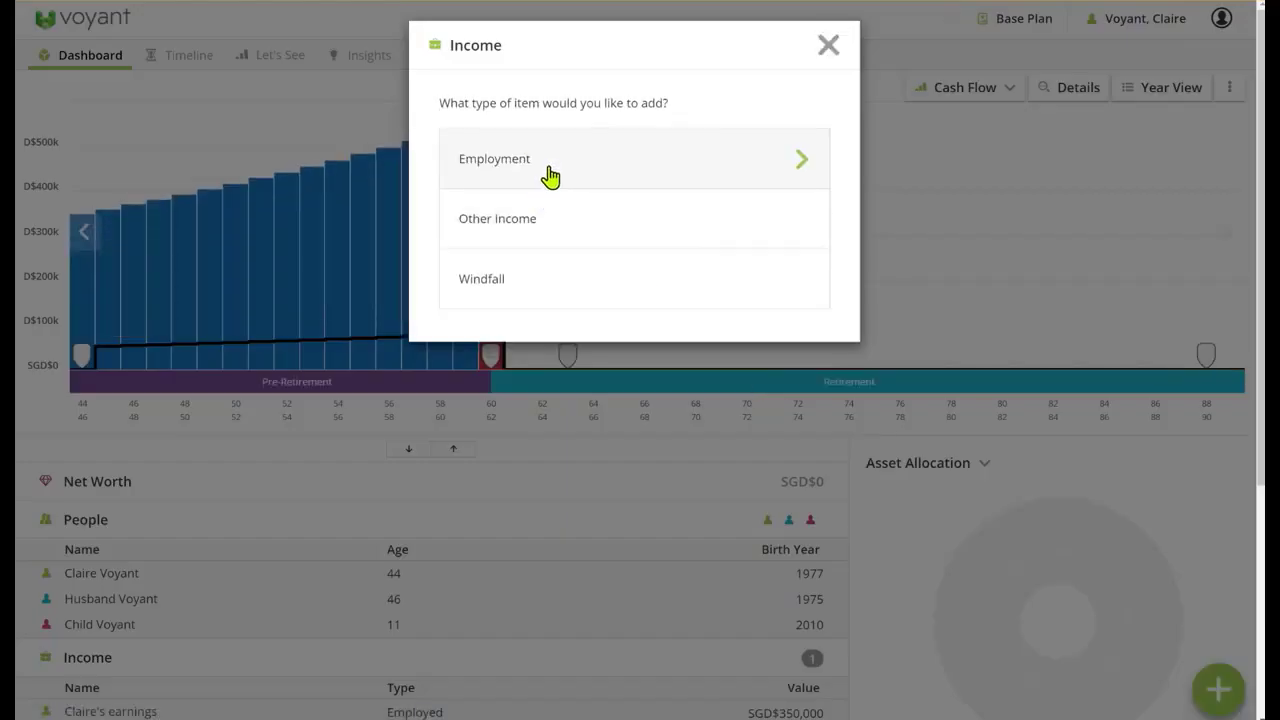
left_click(555, 177)
left_click(586, 243)
left_click(580, 290)
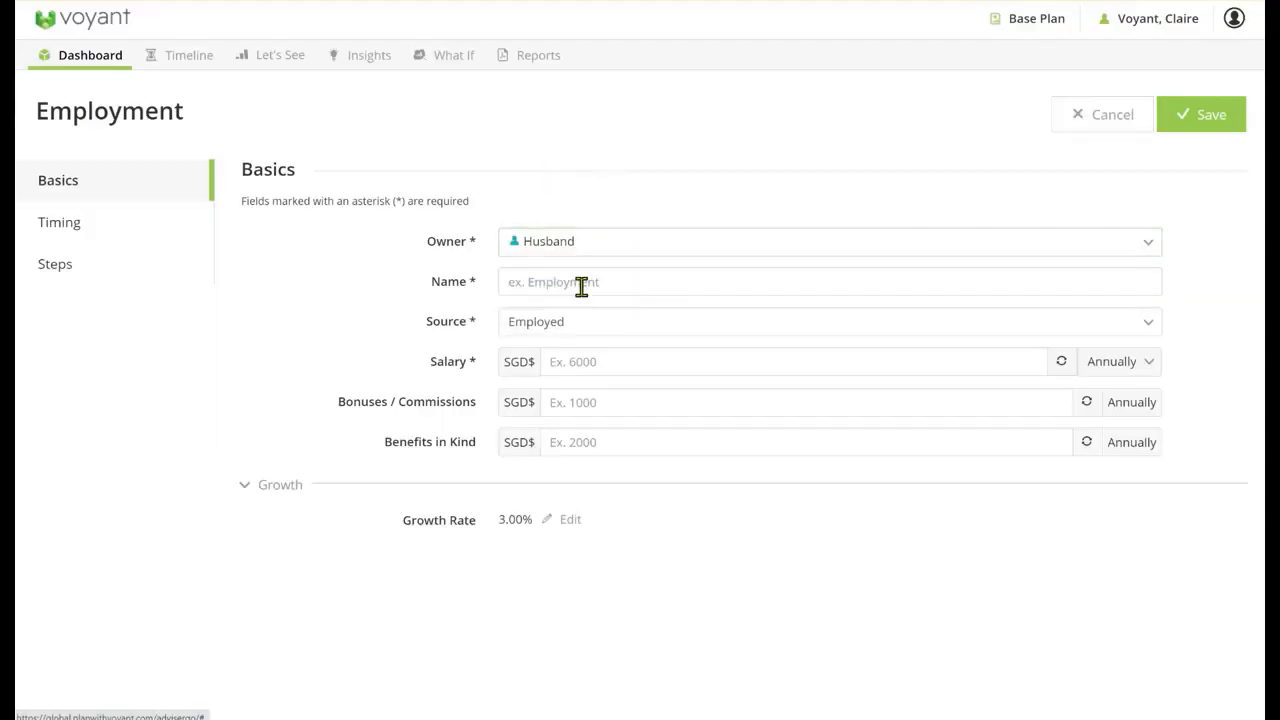
left_click(582, 281)
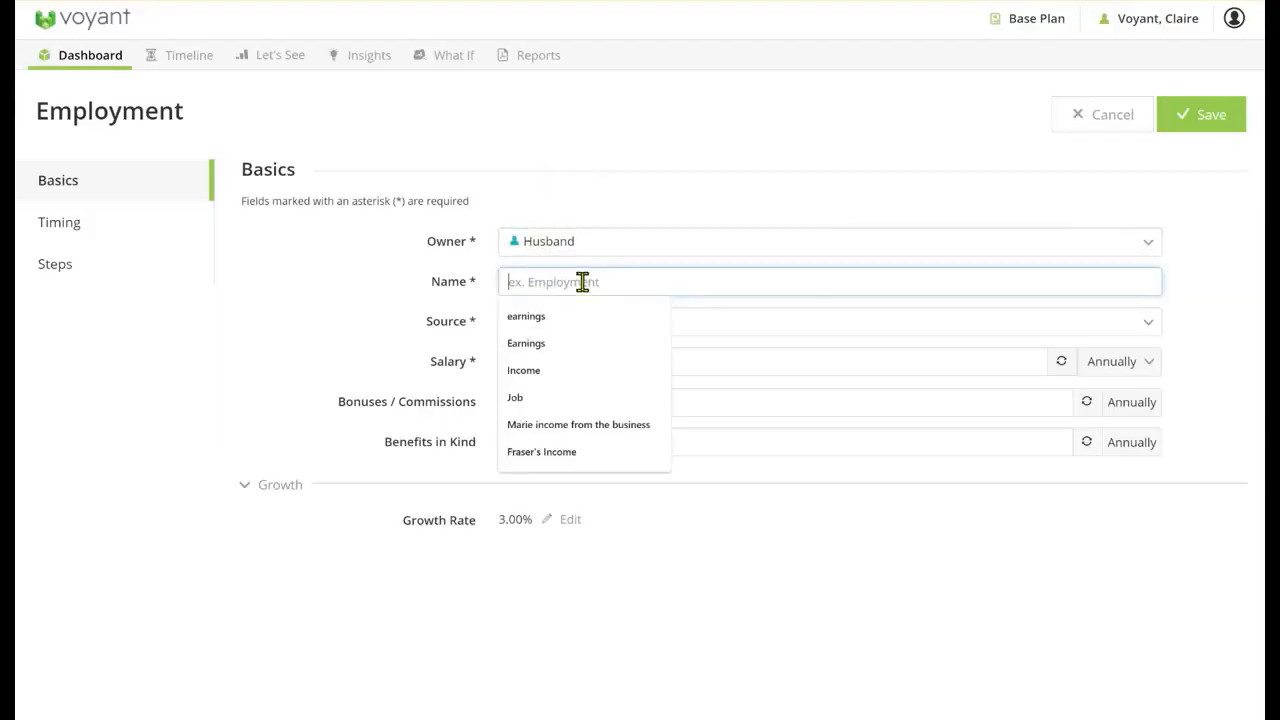
type("Inco")
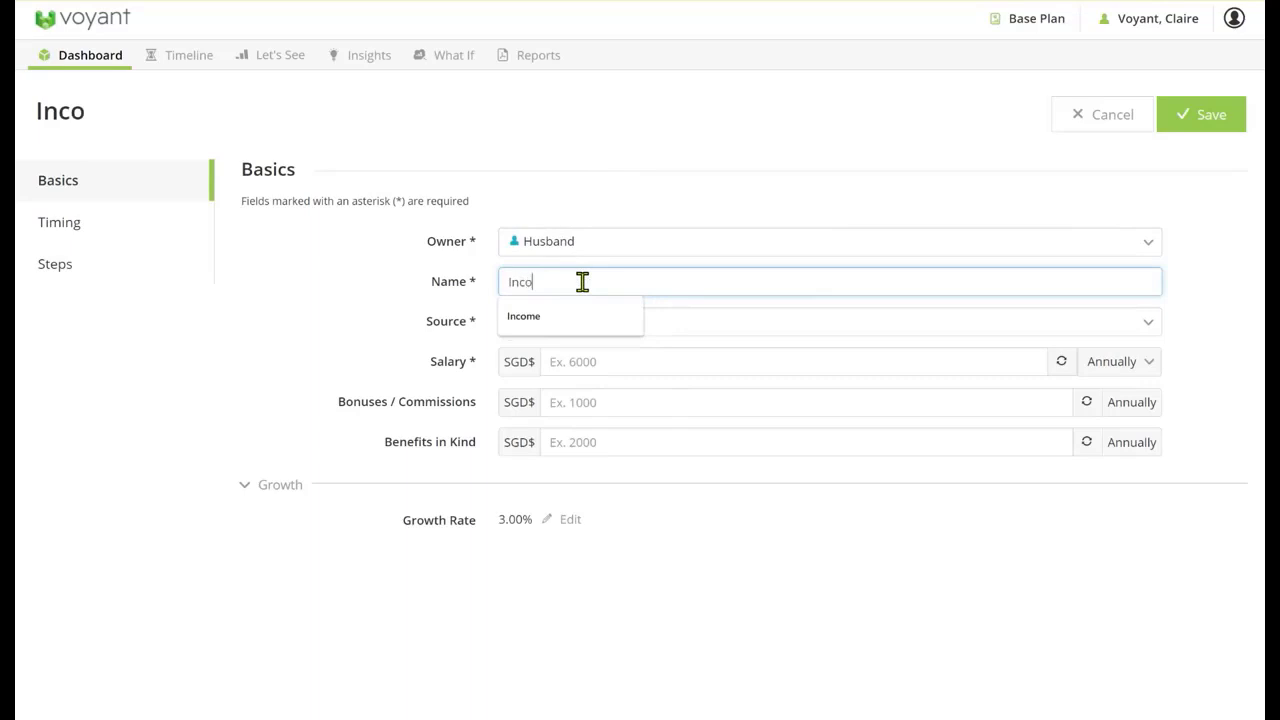
type("me for hubby")
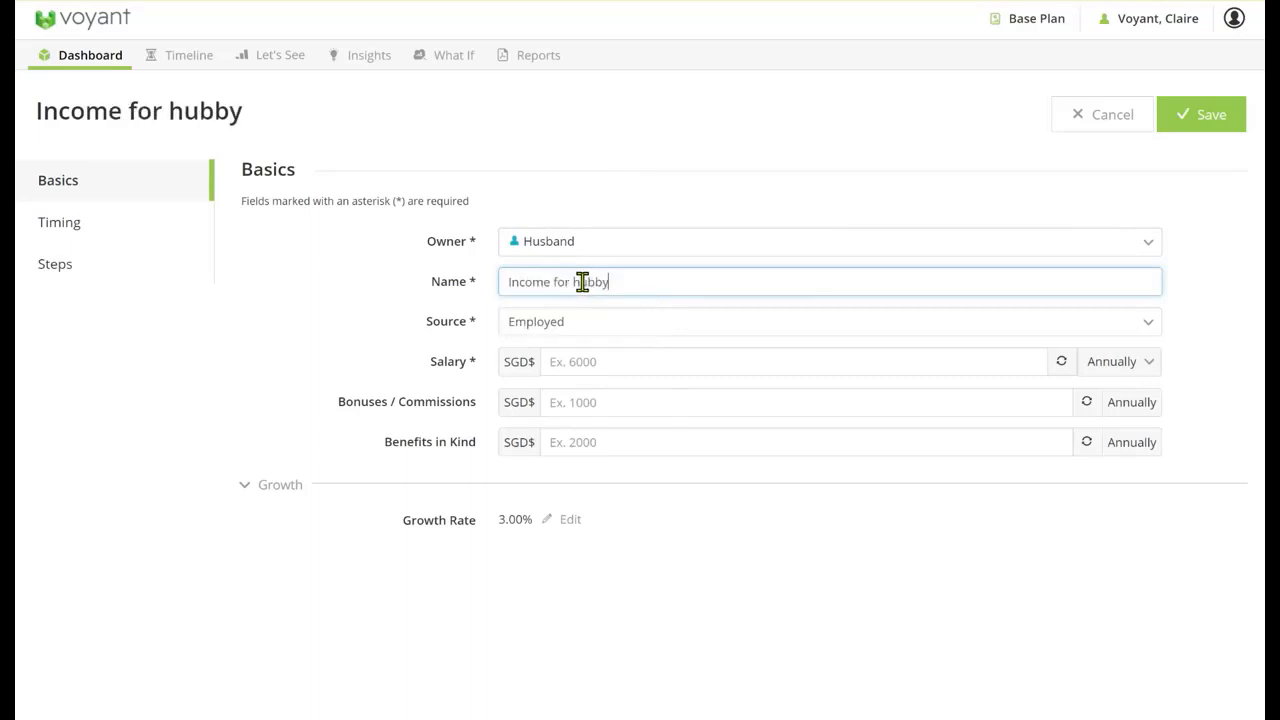
left_click(566, 363)
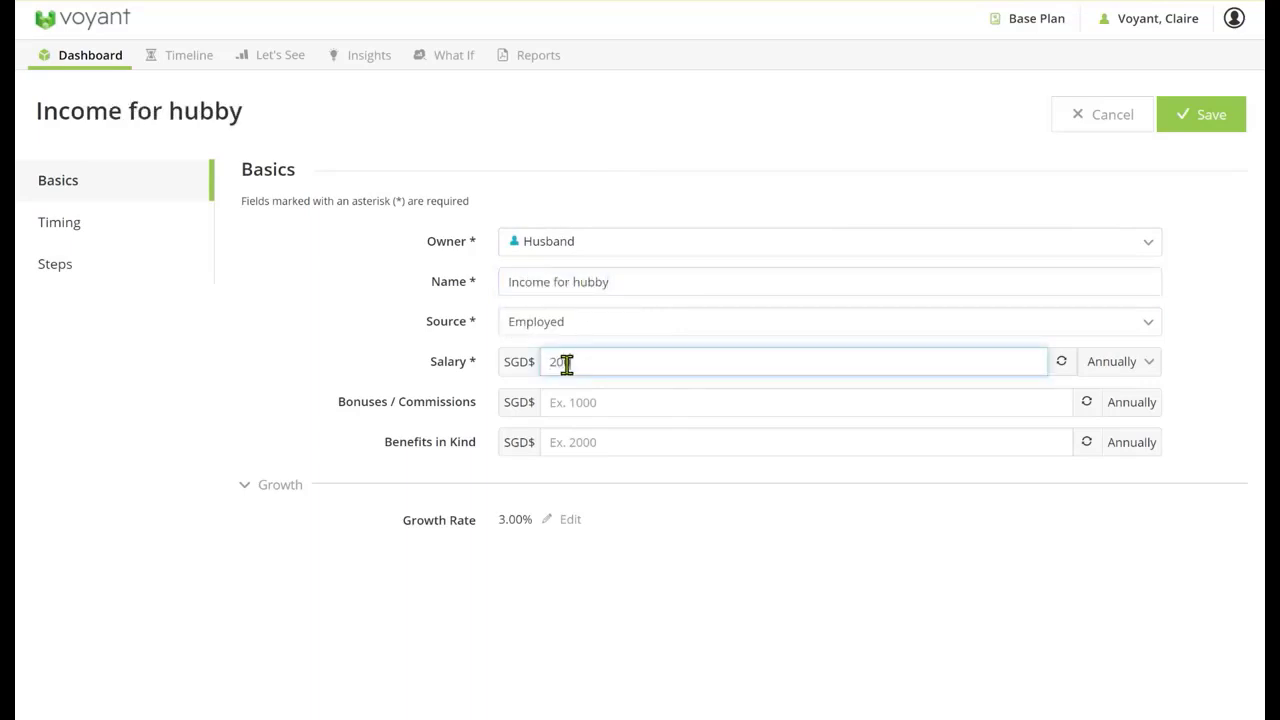
type("200,000")
left_click(1211, 118)
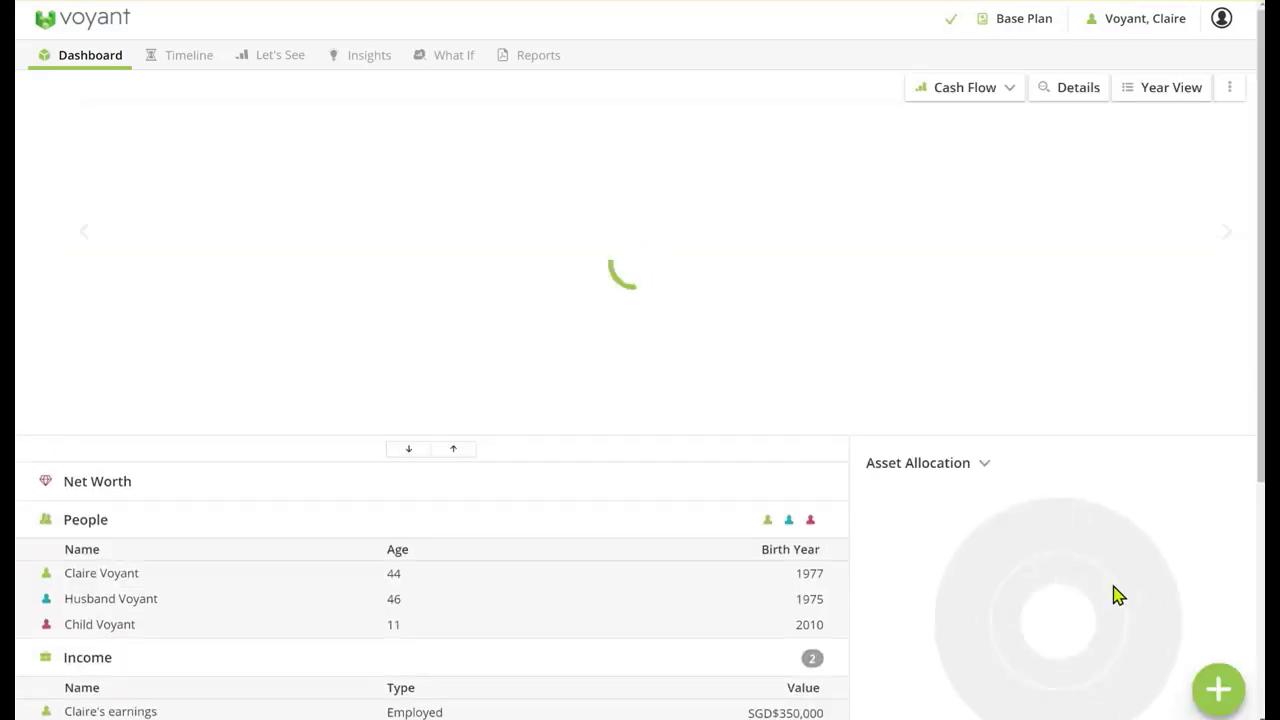
Add an investment owned by Husband, name it Joint plan and set its balance to SGD$100,000
scroll(1111, 594, "down", 3)
left_click(1215, 689)
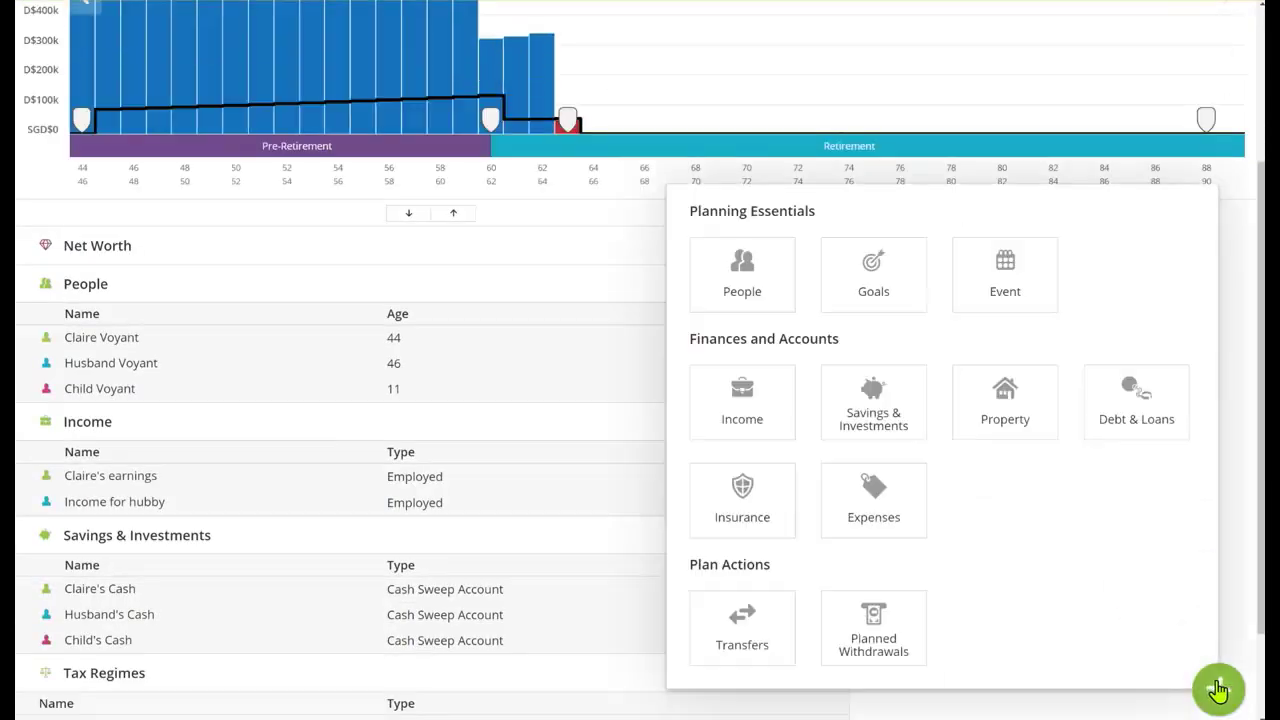
left_click(866, 409)
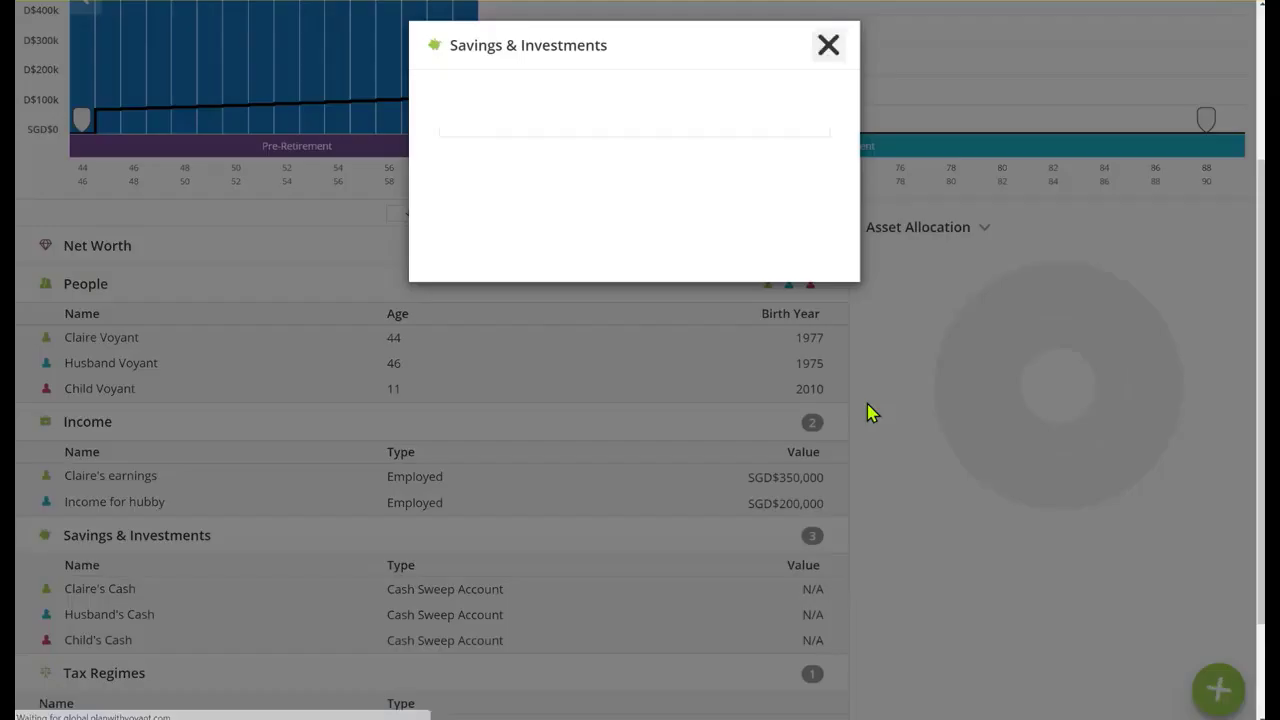
left_click(516, 176)
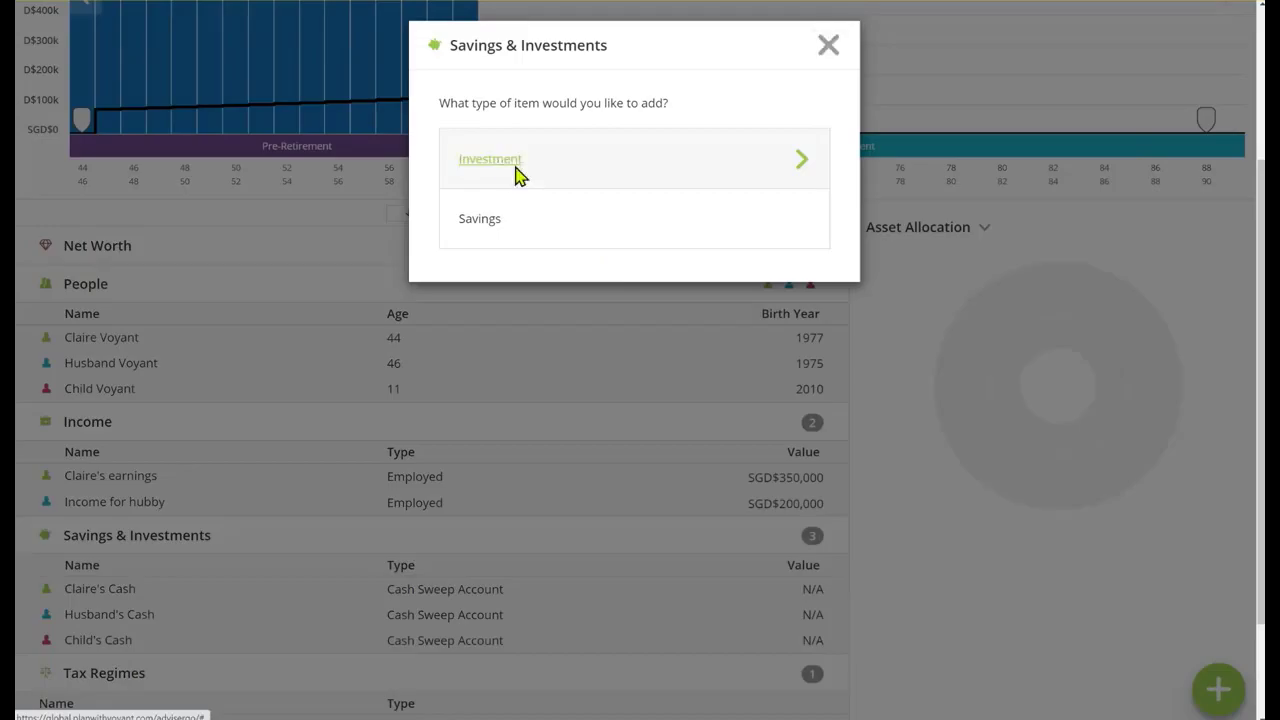
left_click(553, 250)
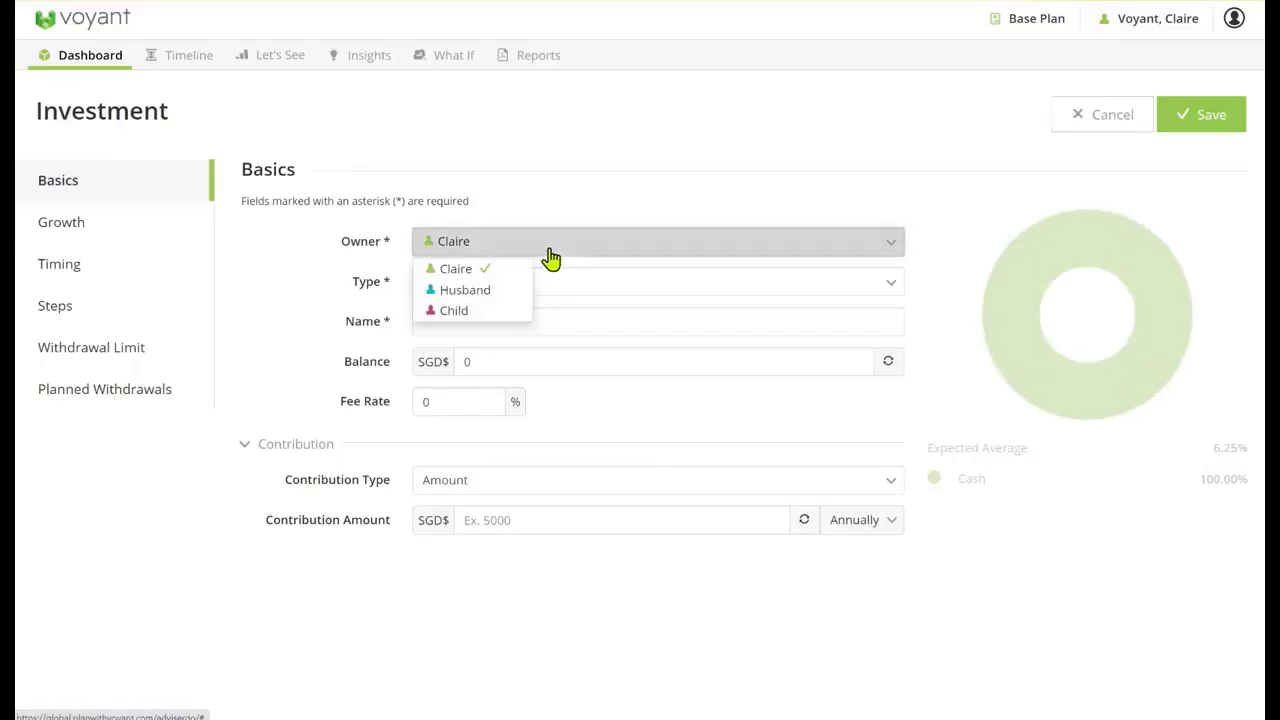
left_click(481, 297)
left_click(473, 326)
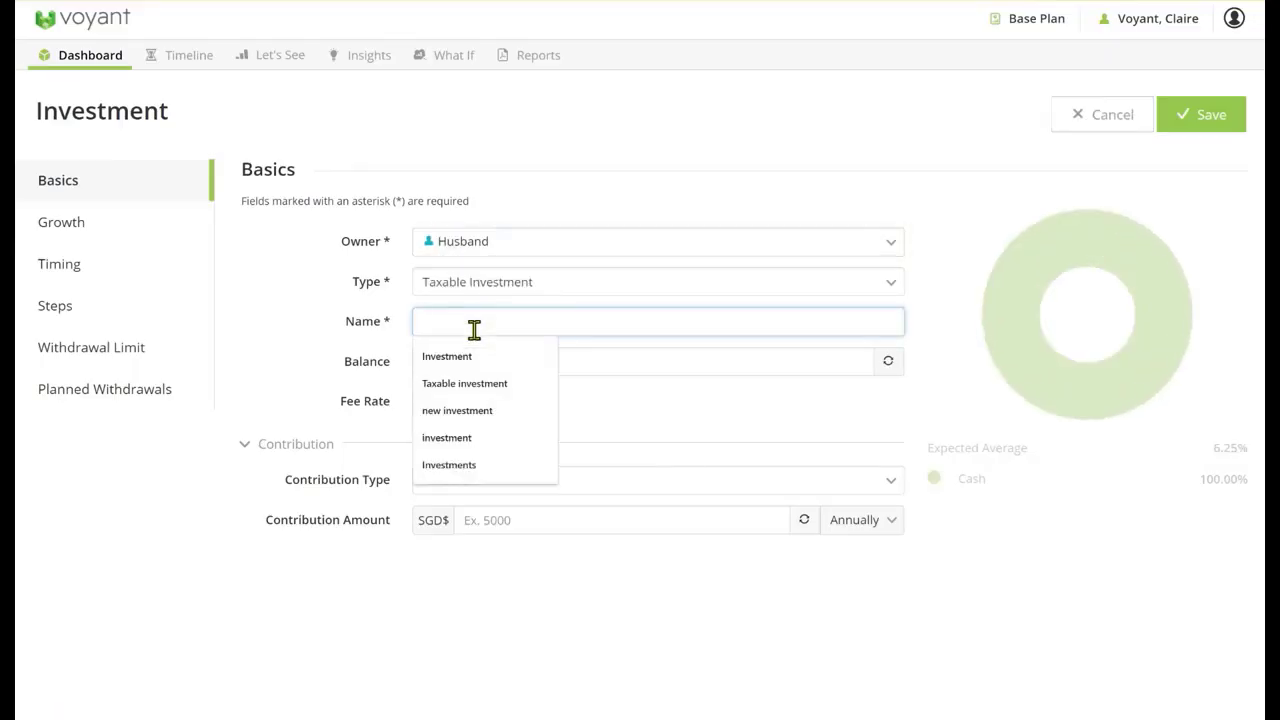
type("Joint plan")
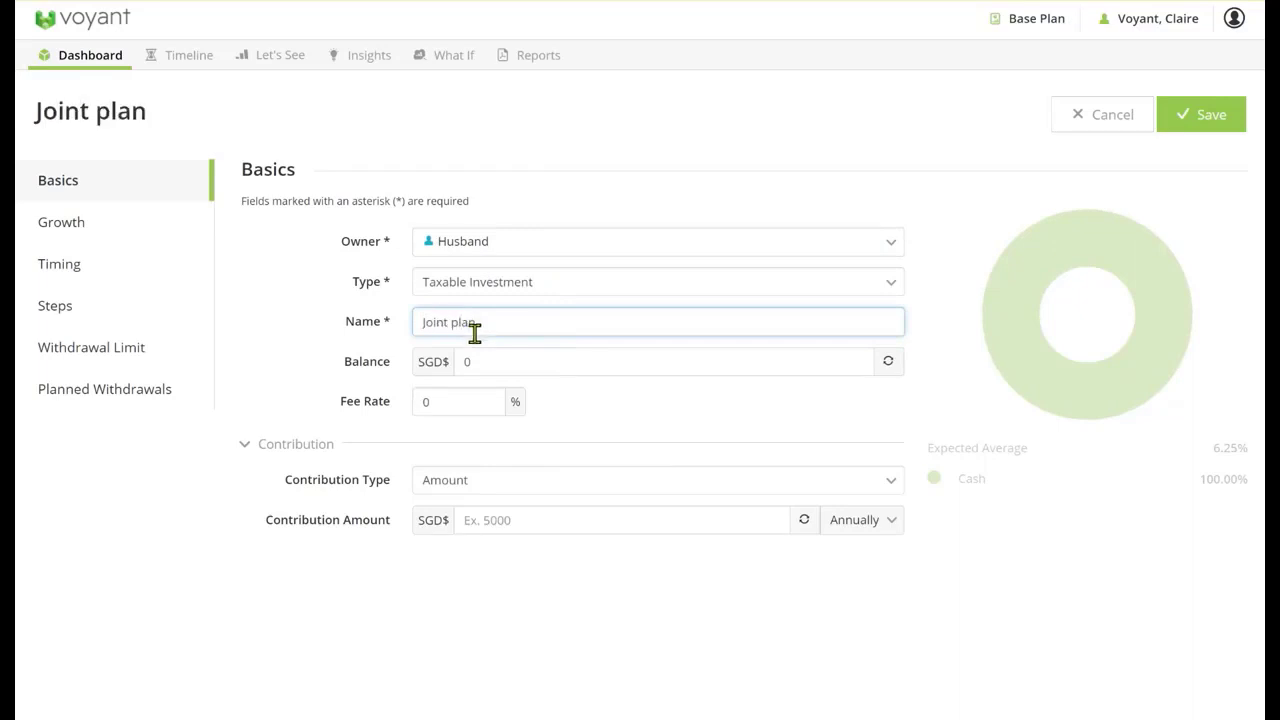
left_click(442, 370)
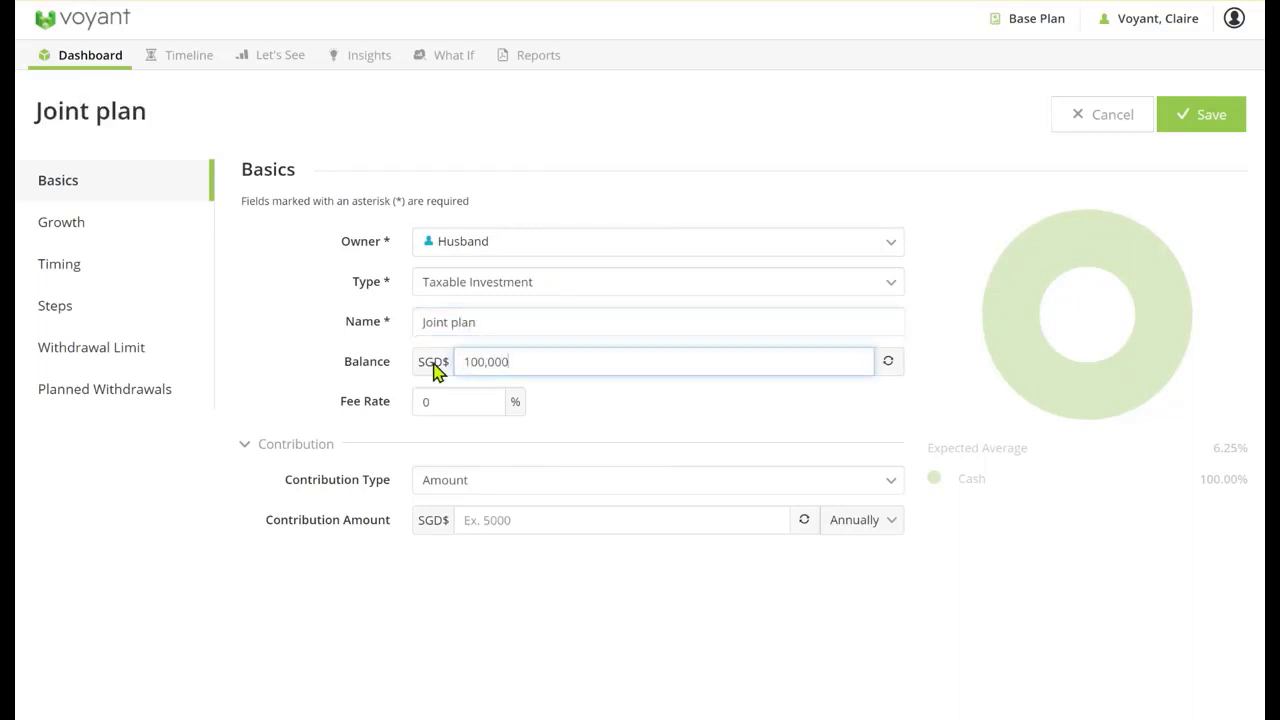
Set the Joint plan's contribution to SGD$5,000 monthly and end the contributions at the client's retirement at age 60
left_click(486, 510)
left_click(483, 519)
type("5,0")
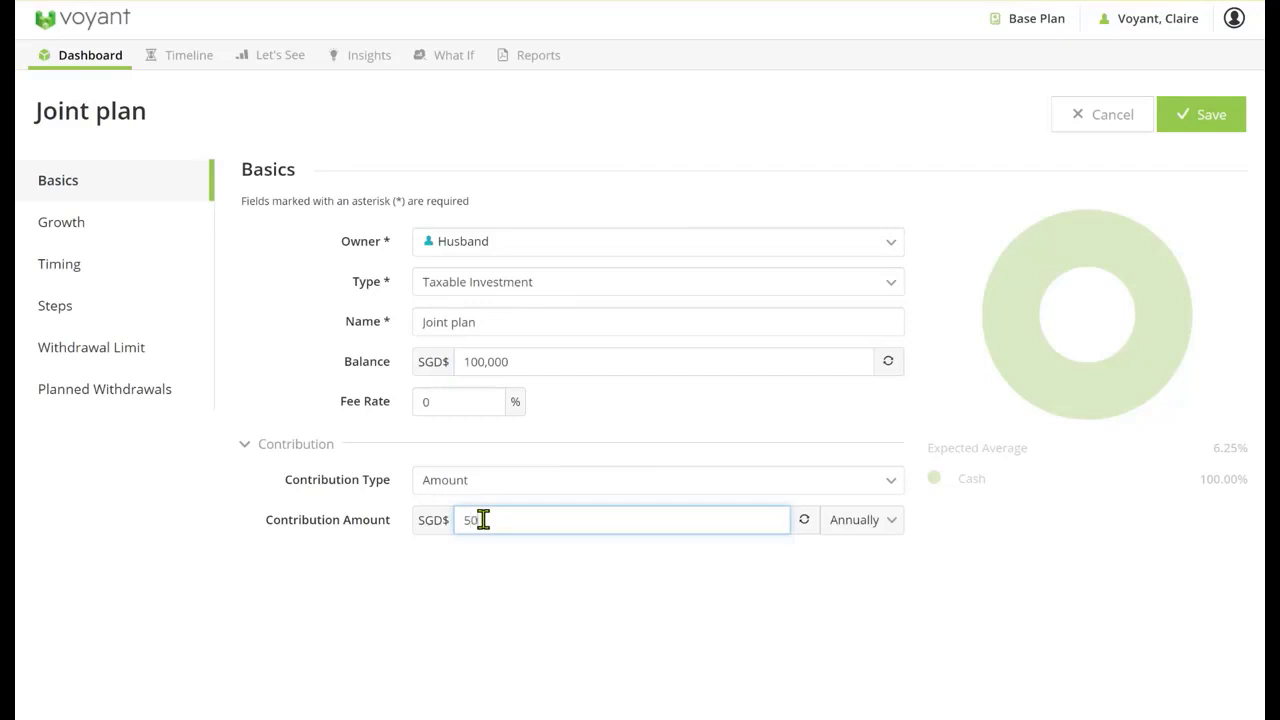
type("00")
left_click(850, 522)
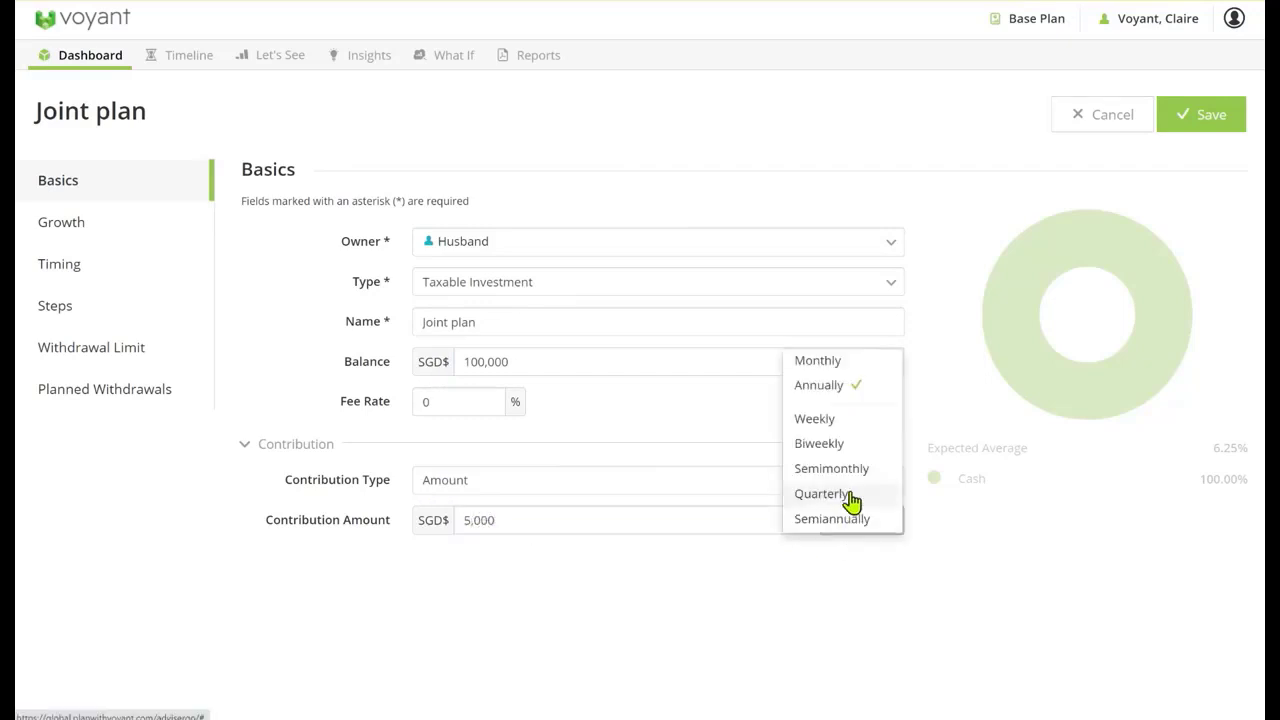
left_click(826, 362)
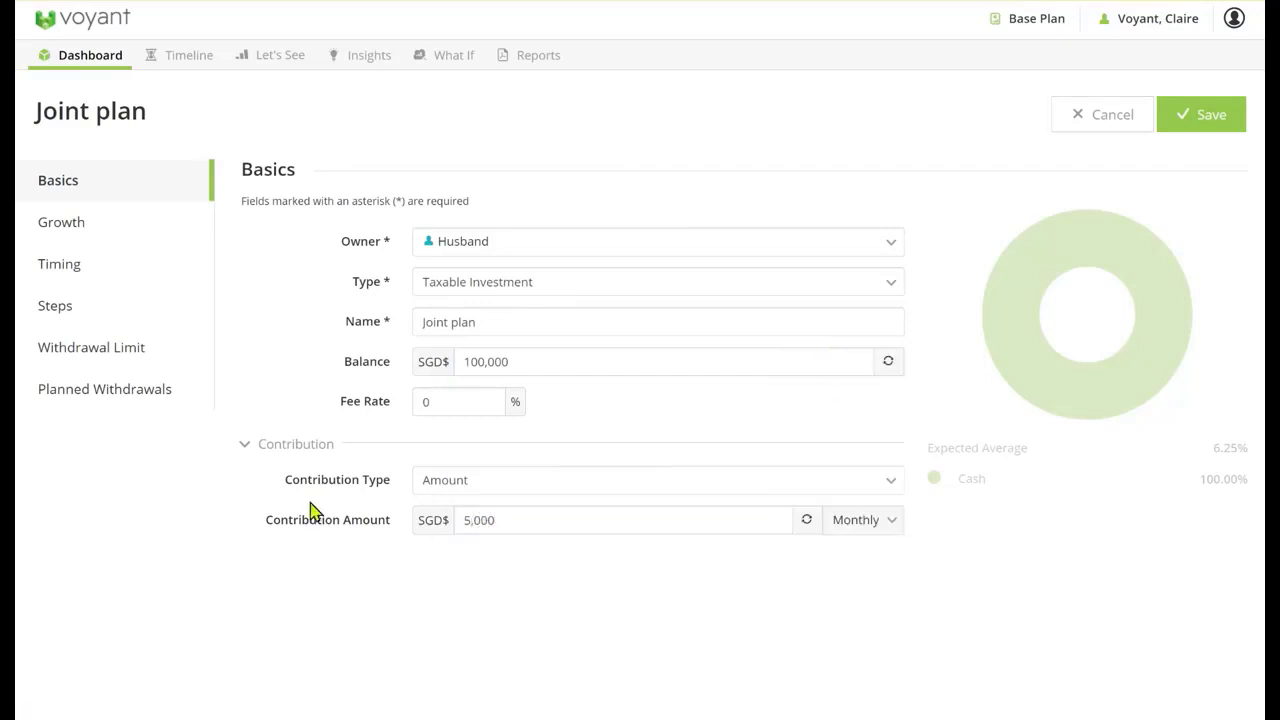
left_click(64, 281)
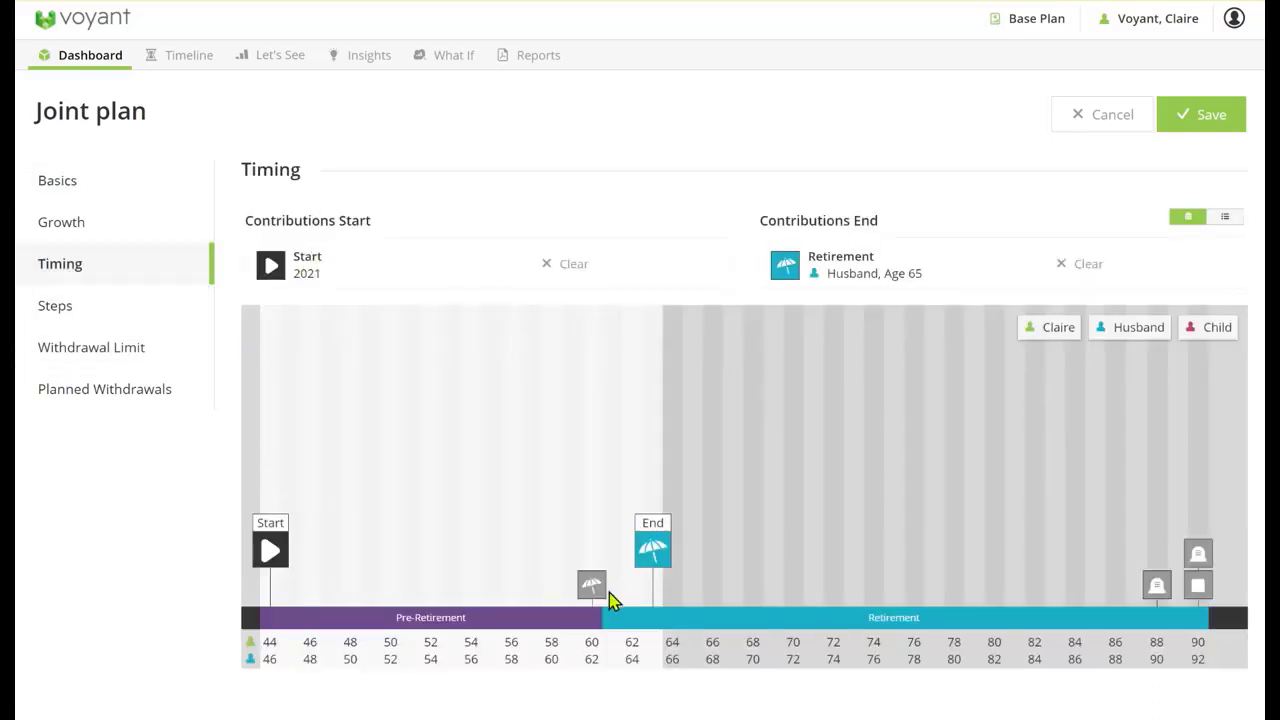
mouse_move(590, 585)
left_mouse_down()
mouse_move(751, 262)
mouse_move(797, 262)
left_mouse_up()
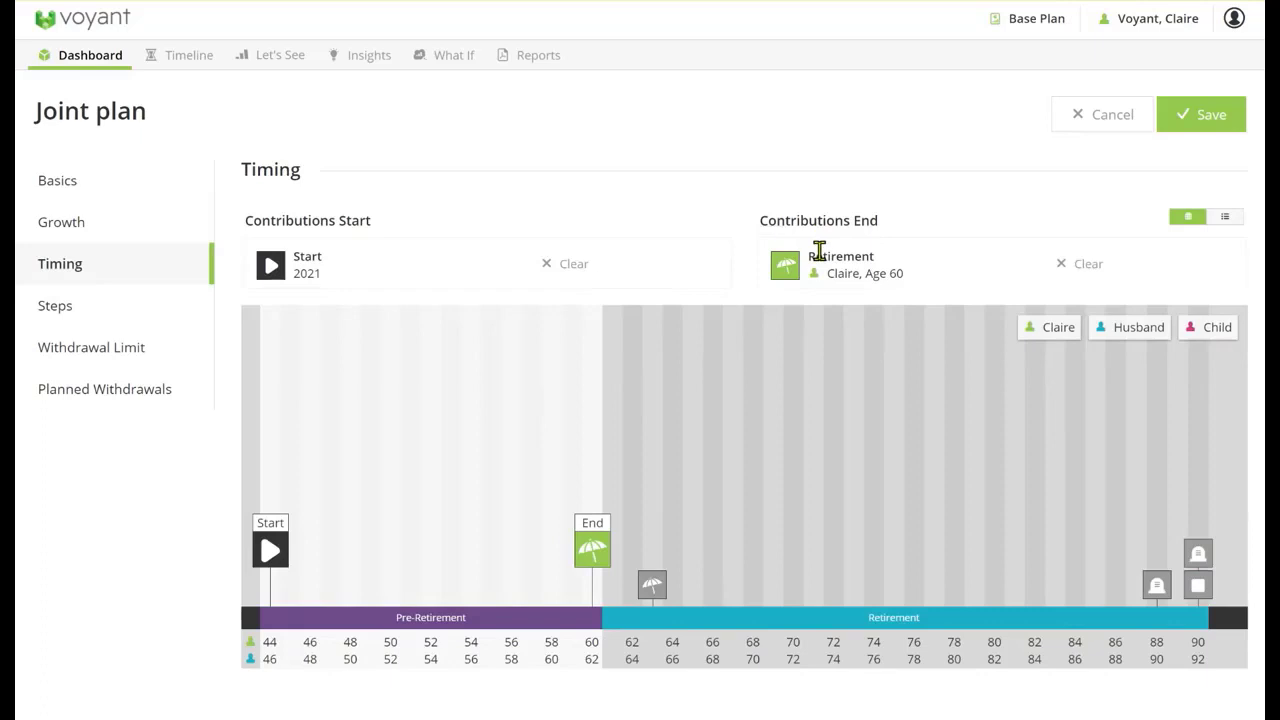
Review the Joint plan's growth settings, withdrawal limit types and planned withdrawals, keeping the withdrawal type at As Needed
left_click(90, 226)
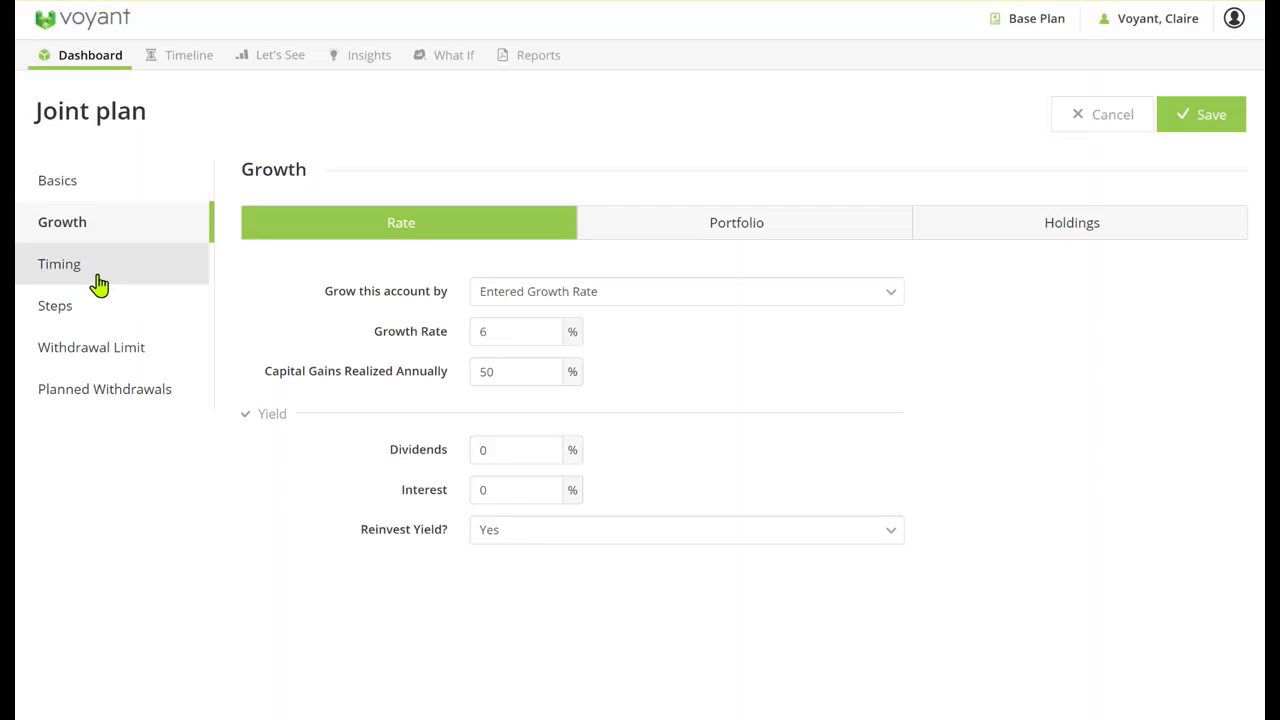
left_click(108, 359)
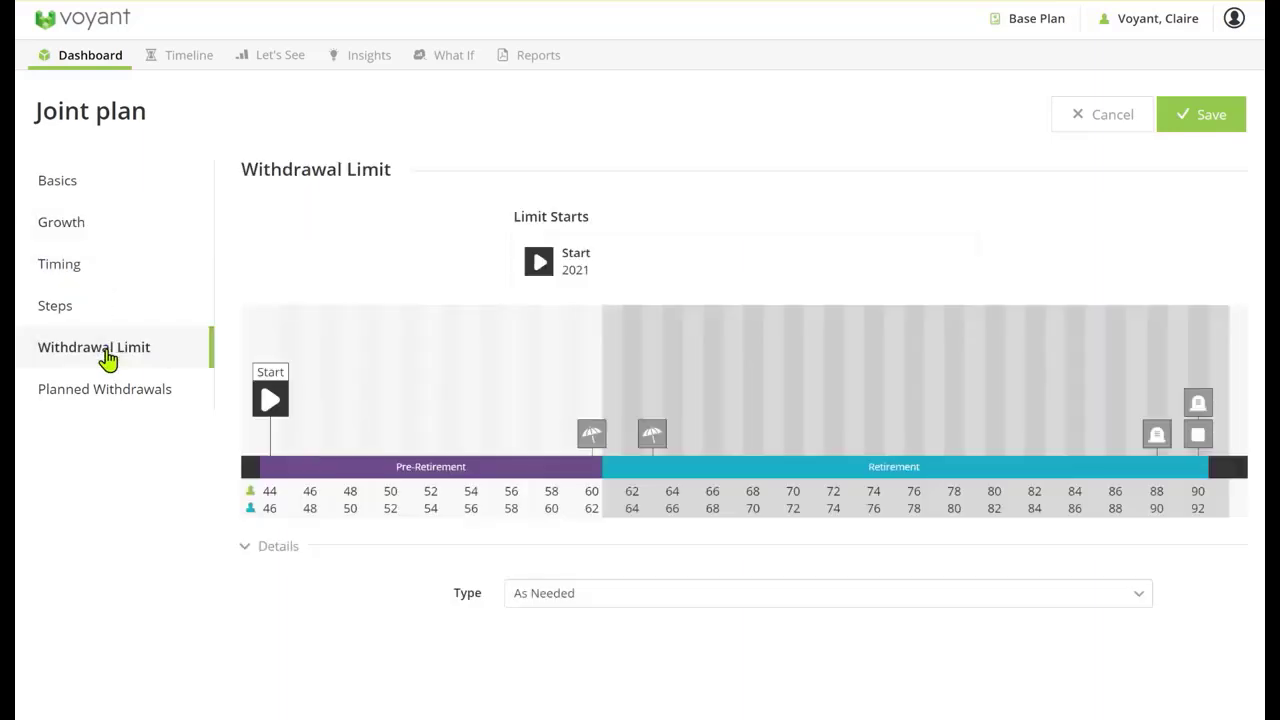
left_click(624, 600)
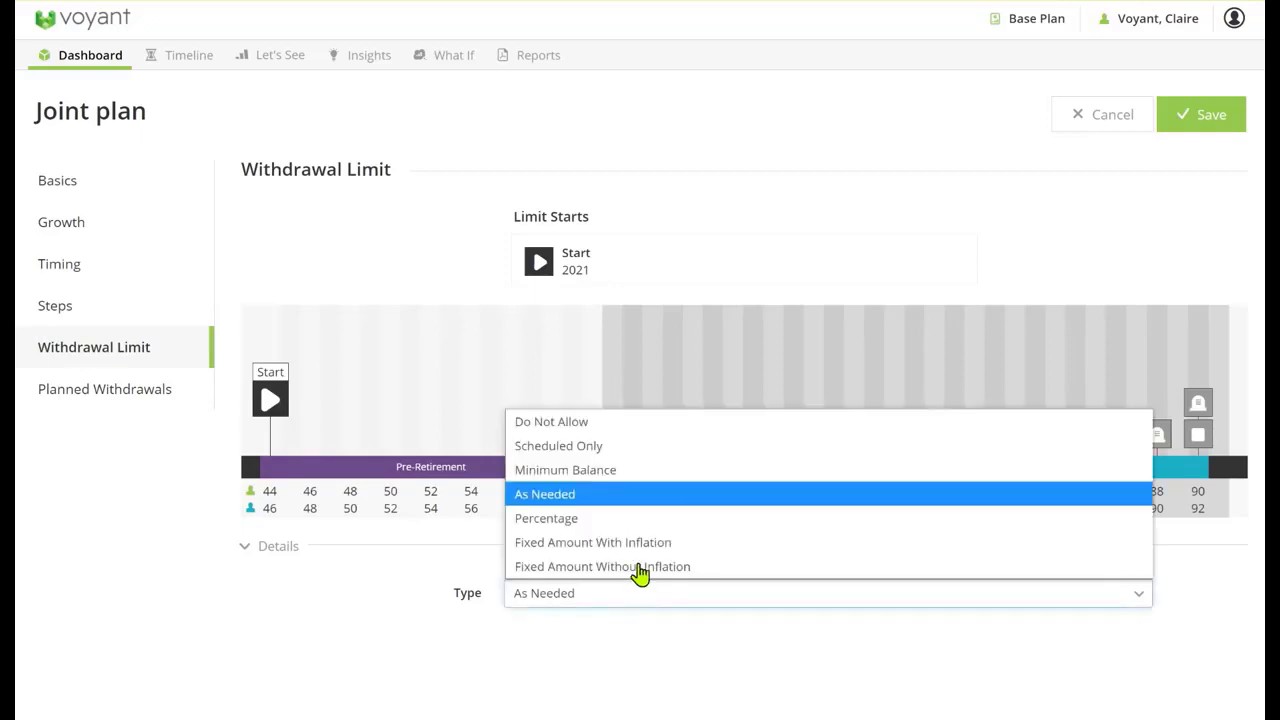
left_click(583, 500)
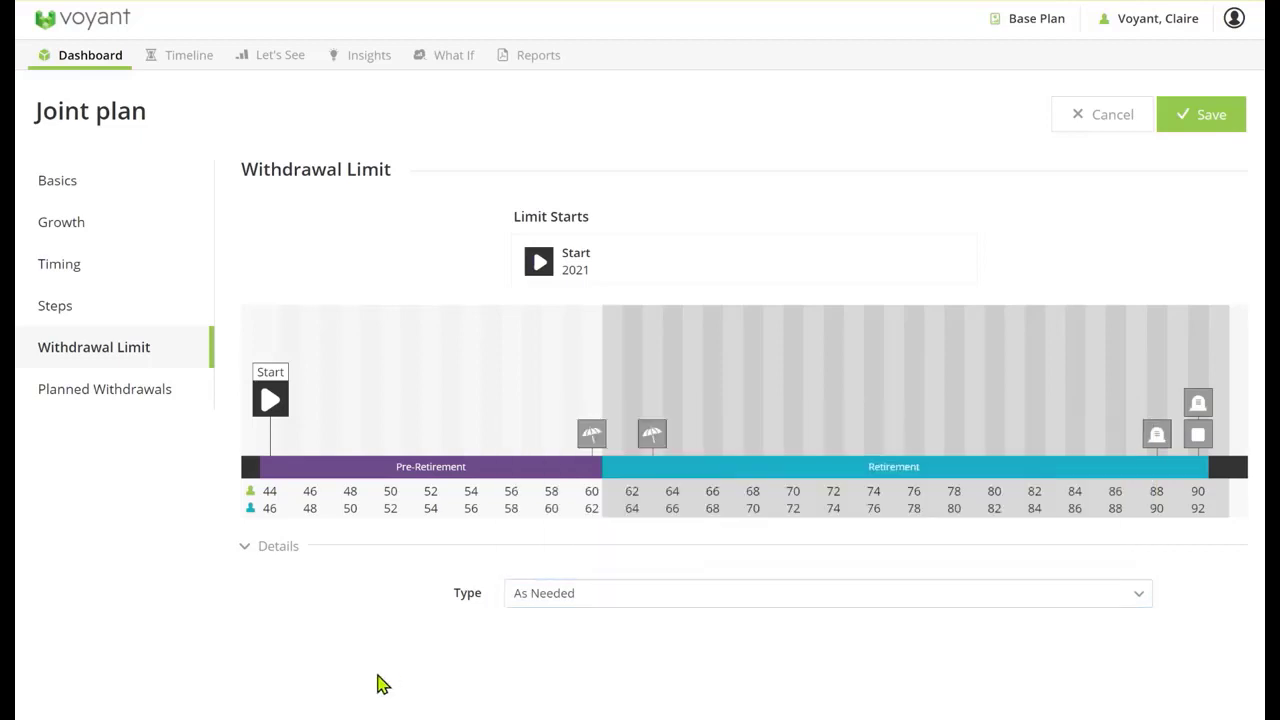
left_click(98, 391)
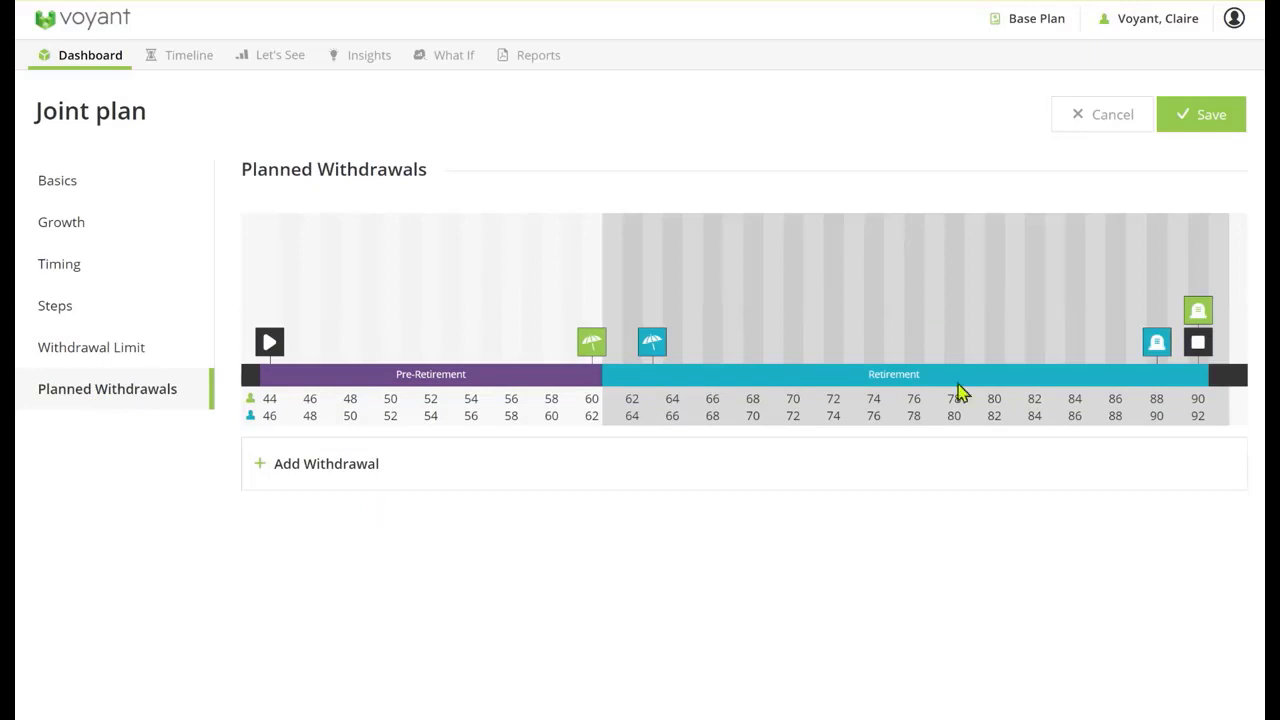
Save the Joint plan and add a savings account named emergency fund
left_click(1210, 115)
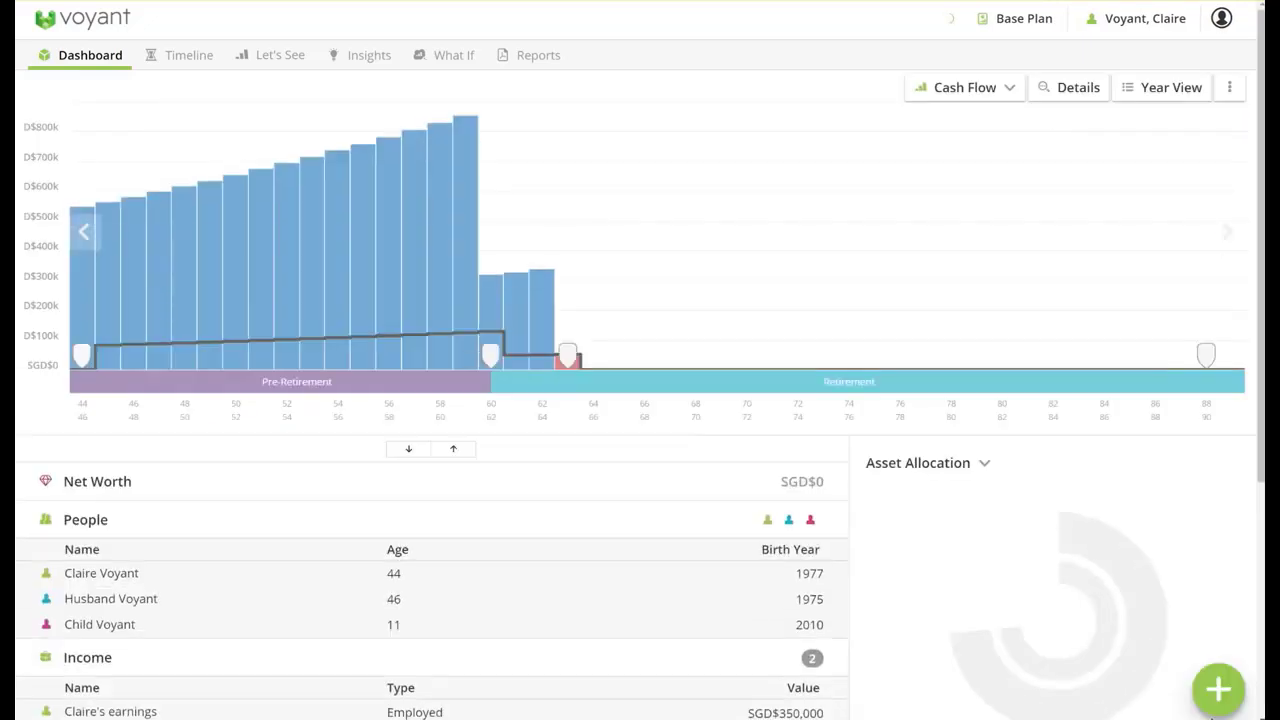
left_click(1216, 690)
left_click(873, 425)
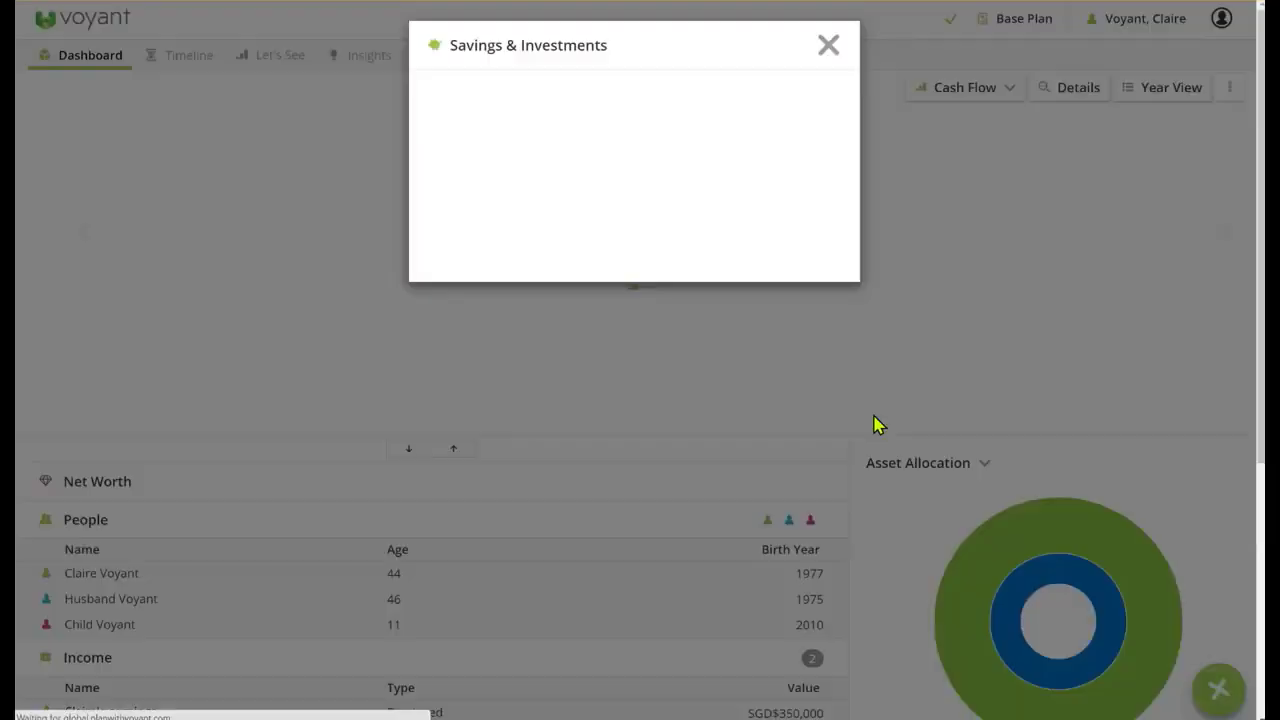
left_click(545, 217)
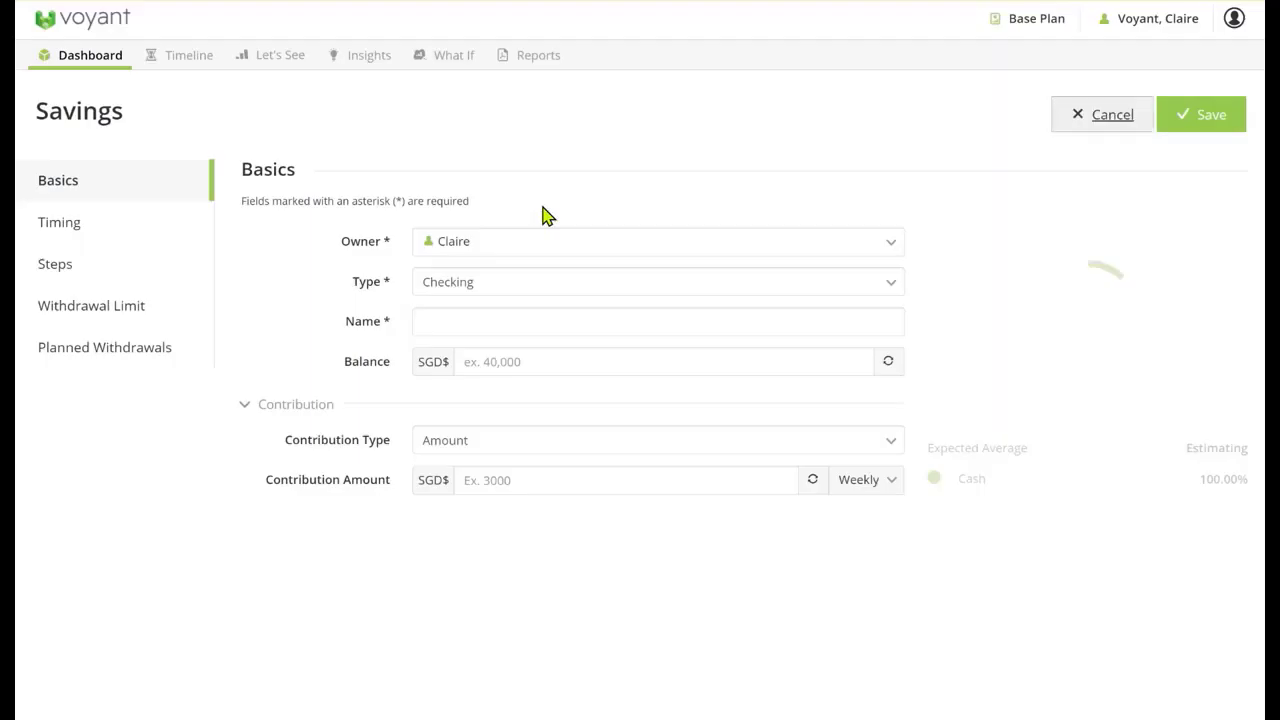
left_click(479, 318)
type("em")
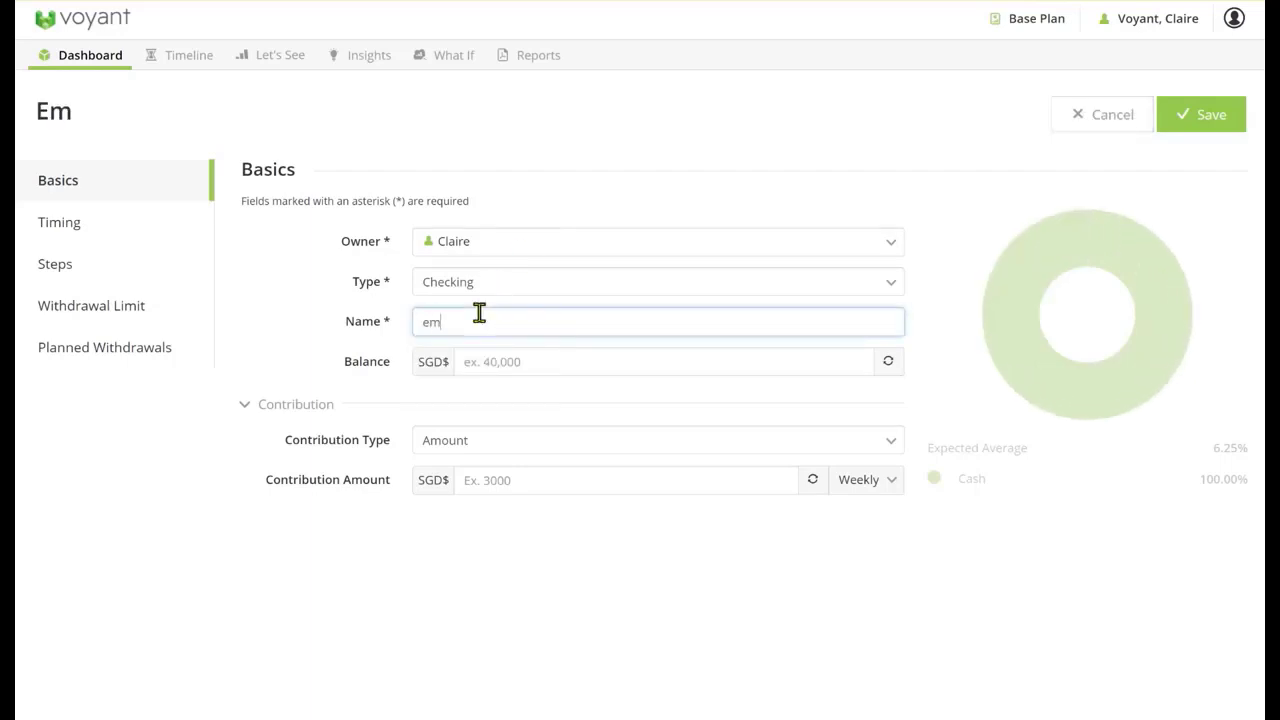
type("ergency fund")
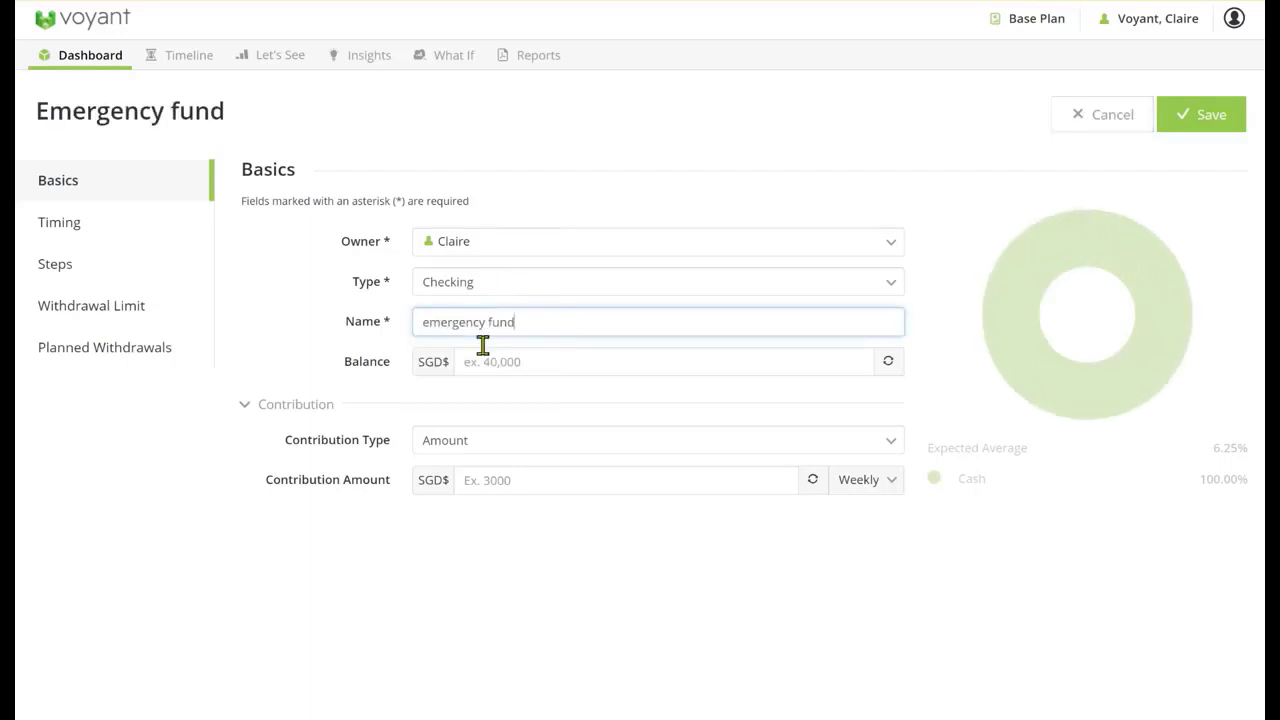
Set the emergency fund's balance to SGD$40,000 and add Husband as a joint owner
left_click(531, 358)
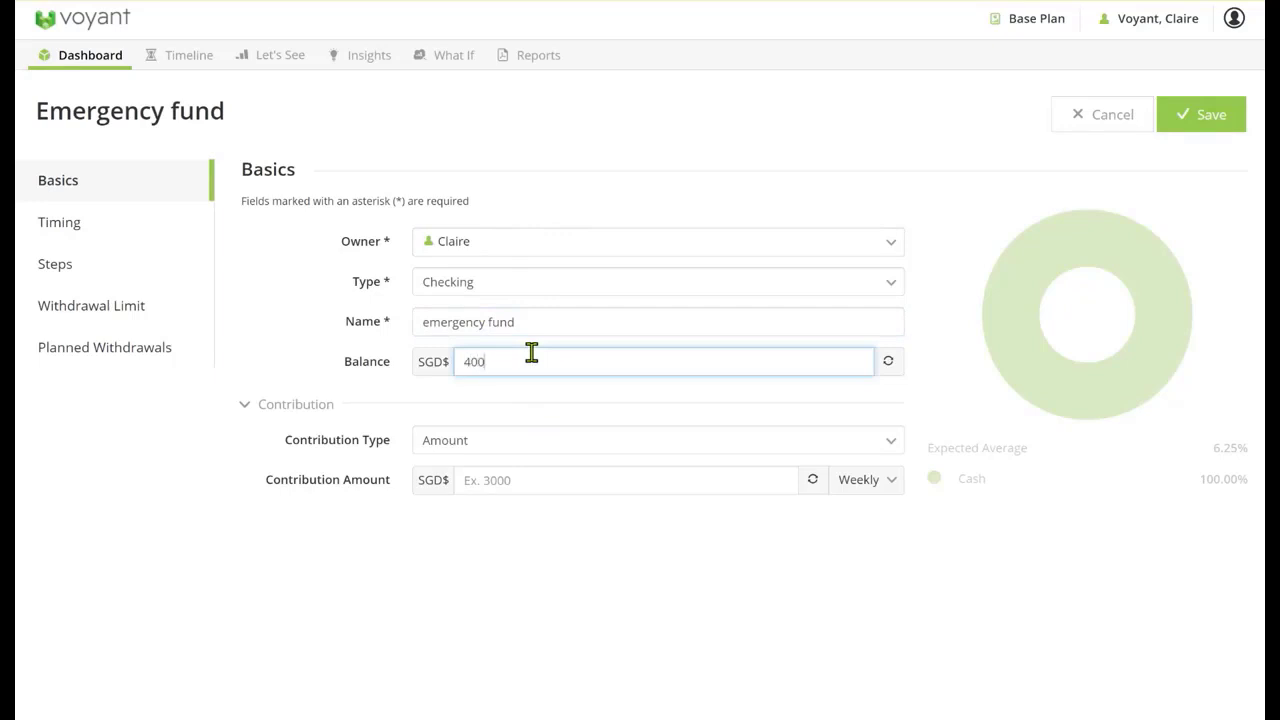
type("40,000")
left_click(517, 245)
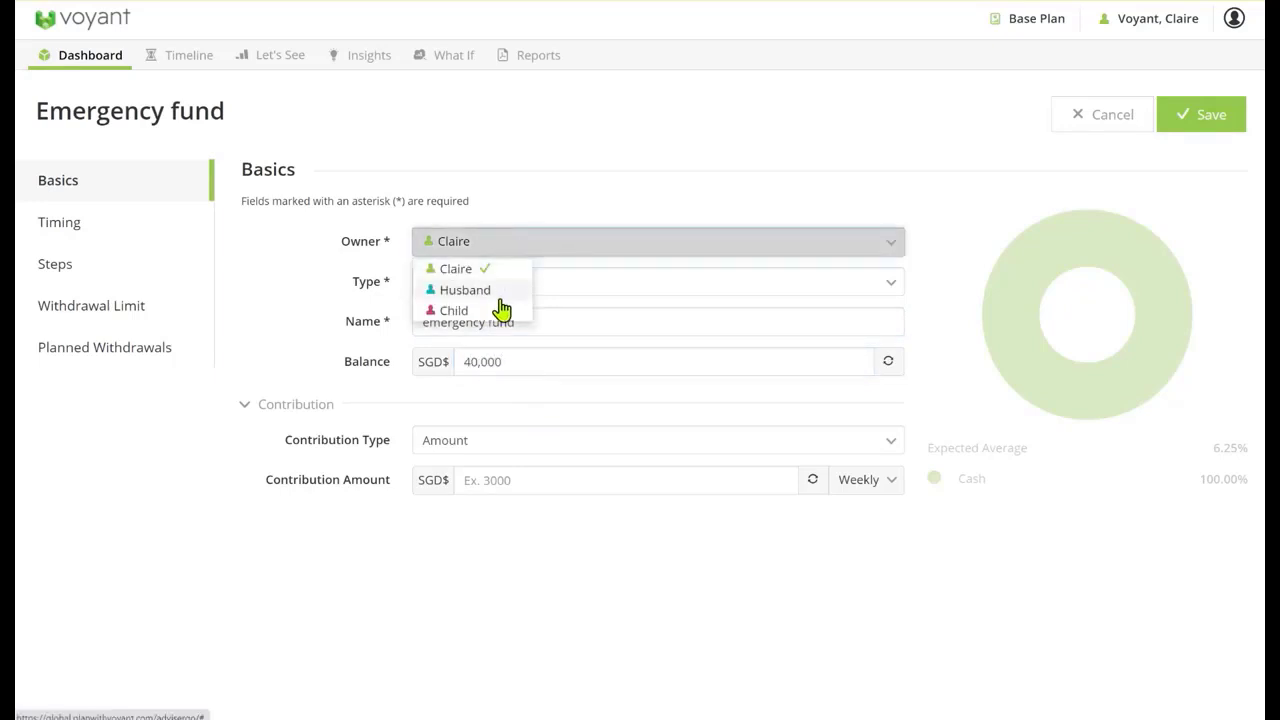
left_click(502, 292)
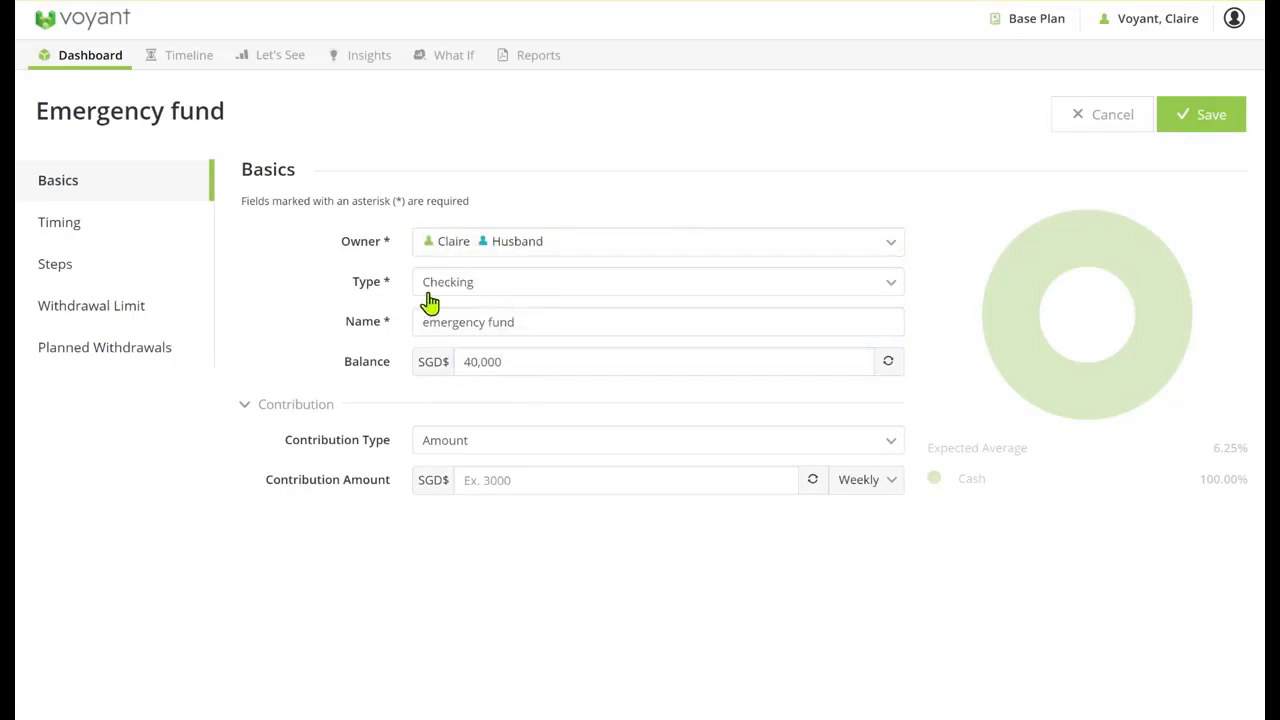
Set the emergency fund's withdrawal limit type to Do Not Allow and save the account
left_click(120, 310)
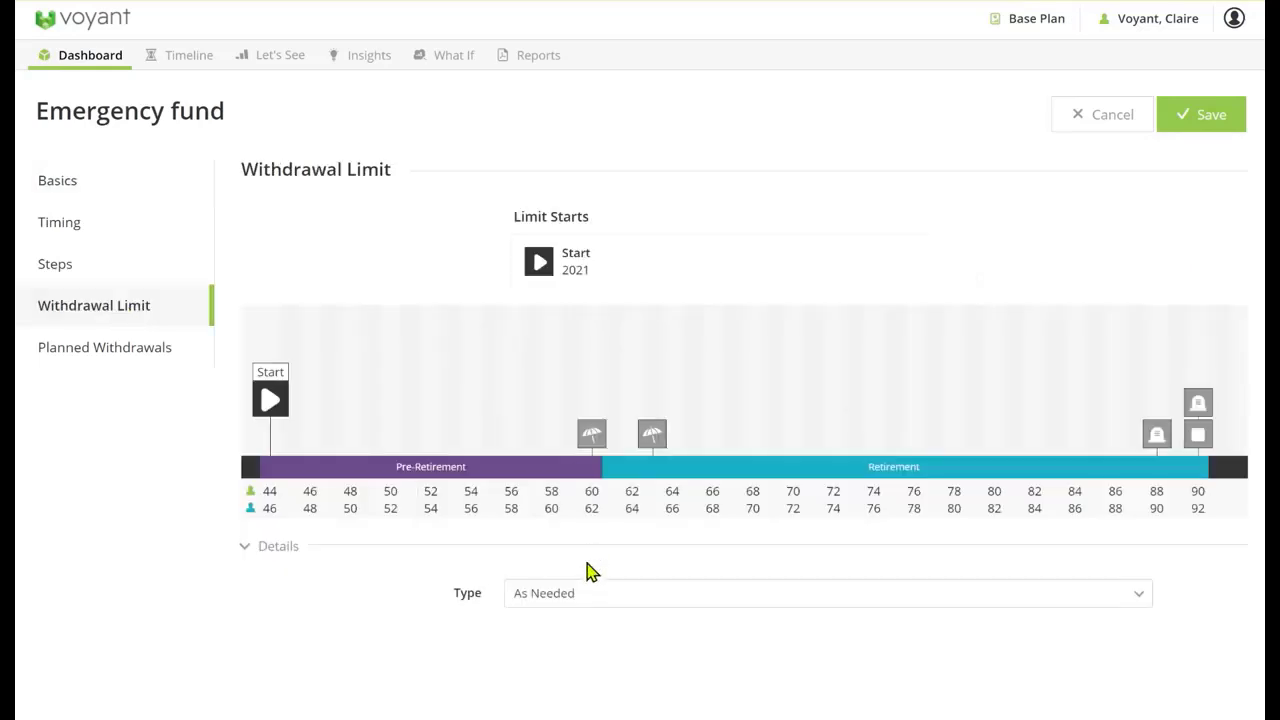
left_click(586, 600)
left_click(586, 424)
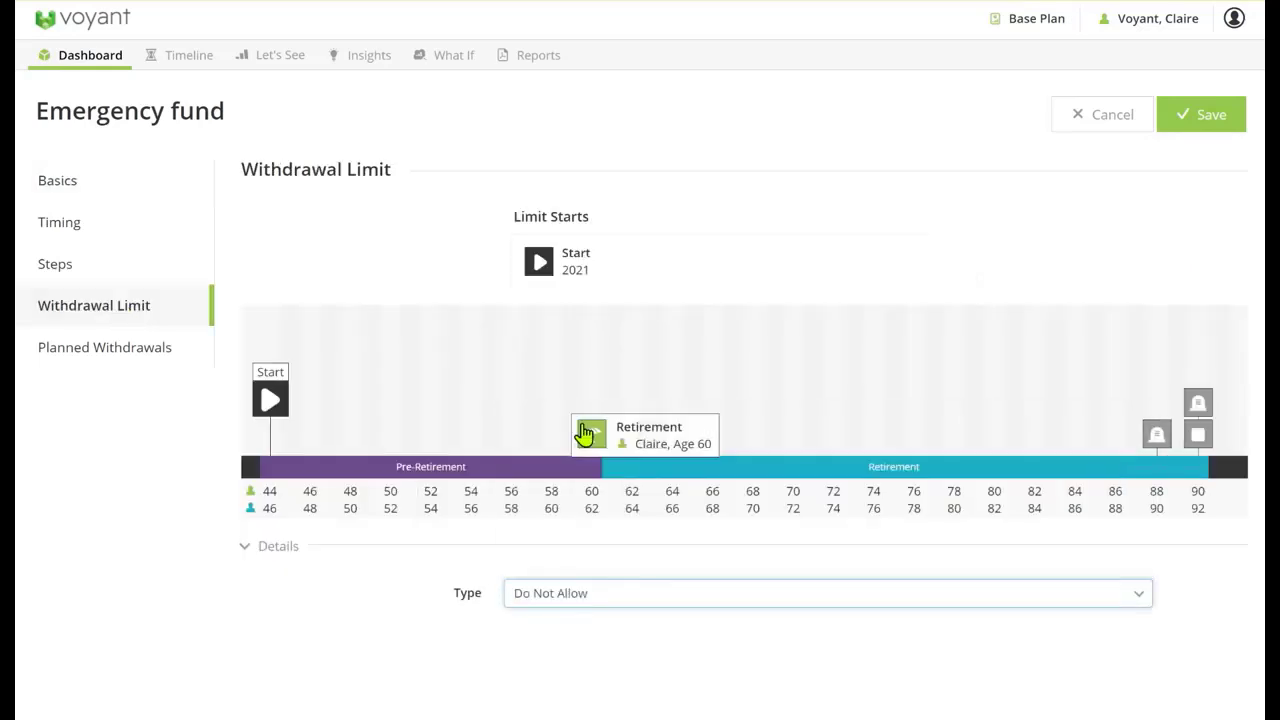
left_click(1188, 116)
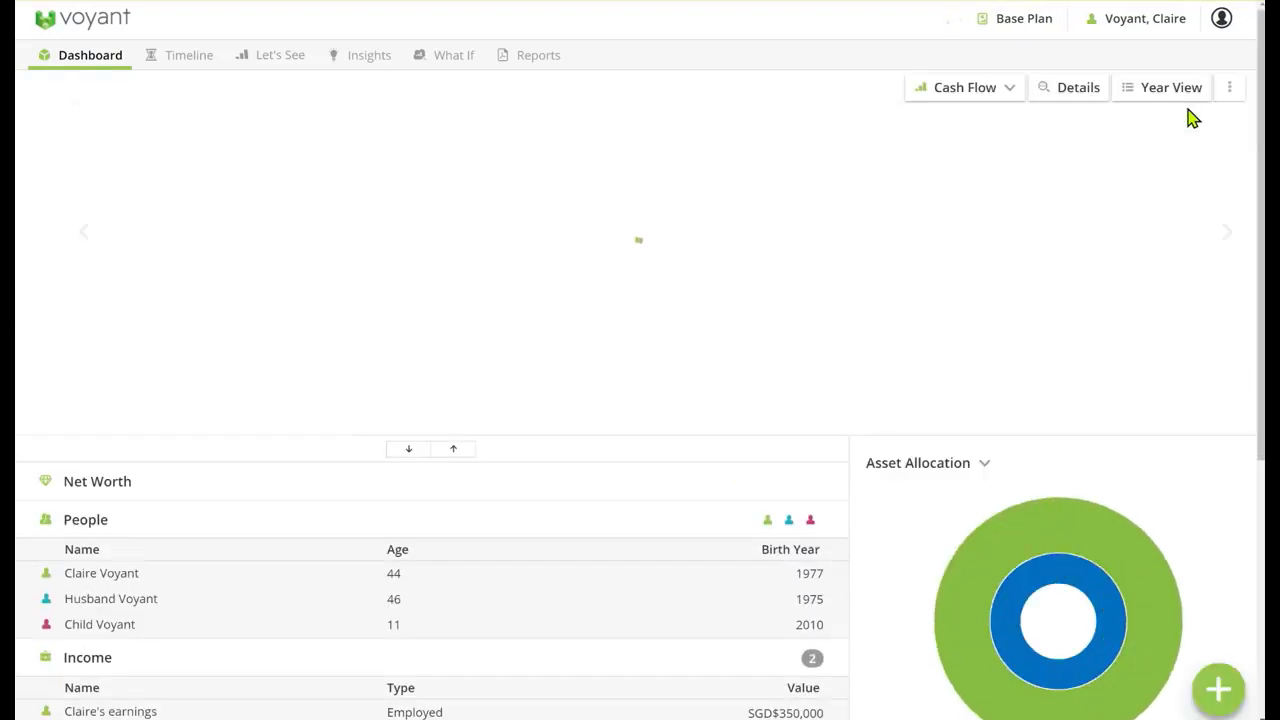
Add a jointly owned property named Property overseas
left_click(1218, 688)
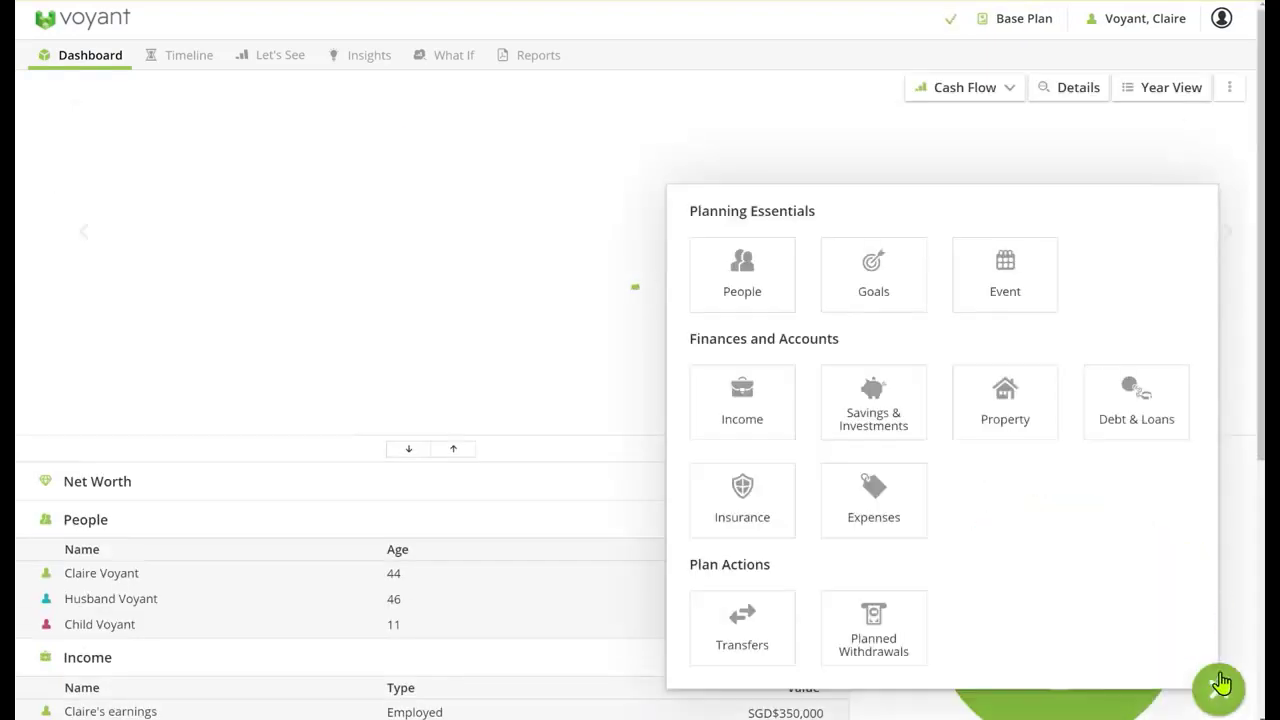
left_click(1026, 414)
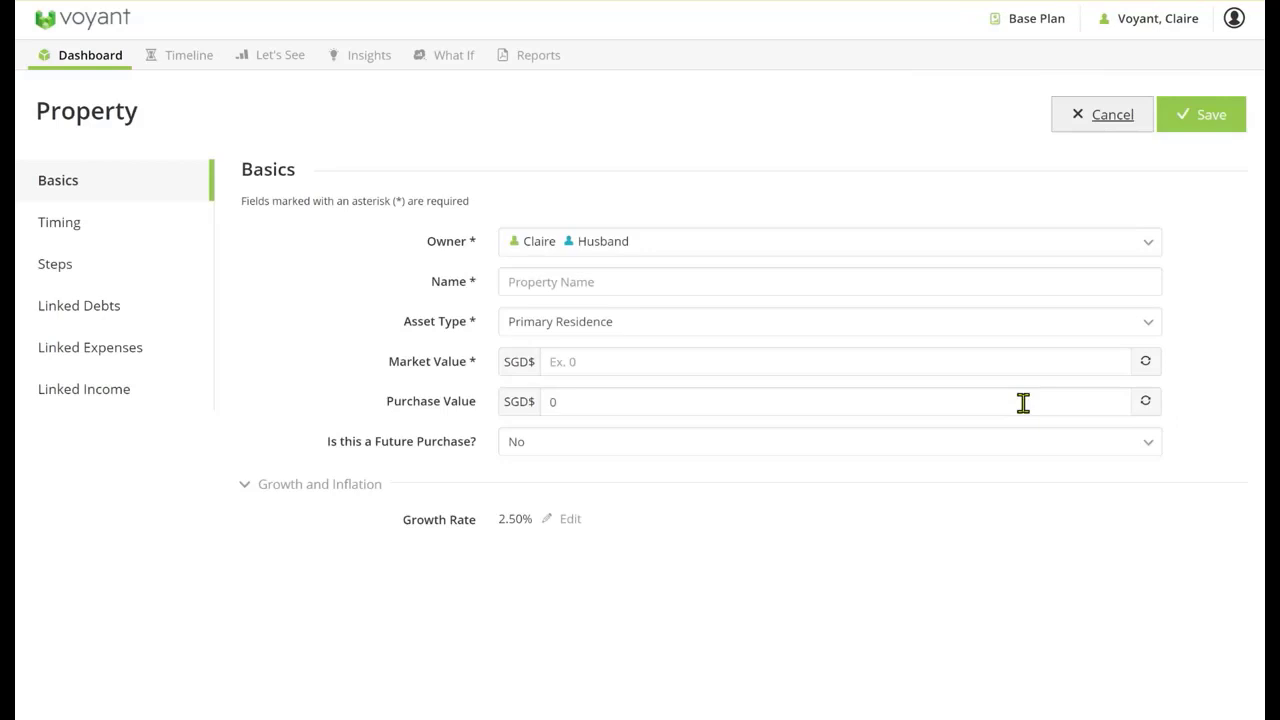
left_click(543, 281)
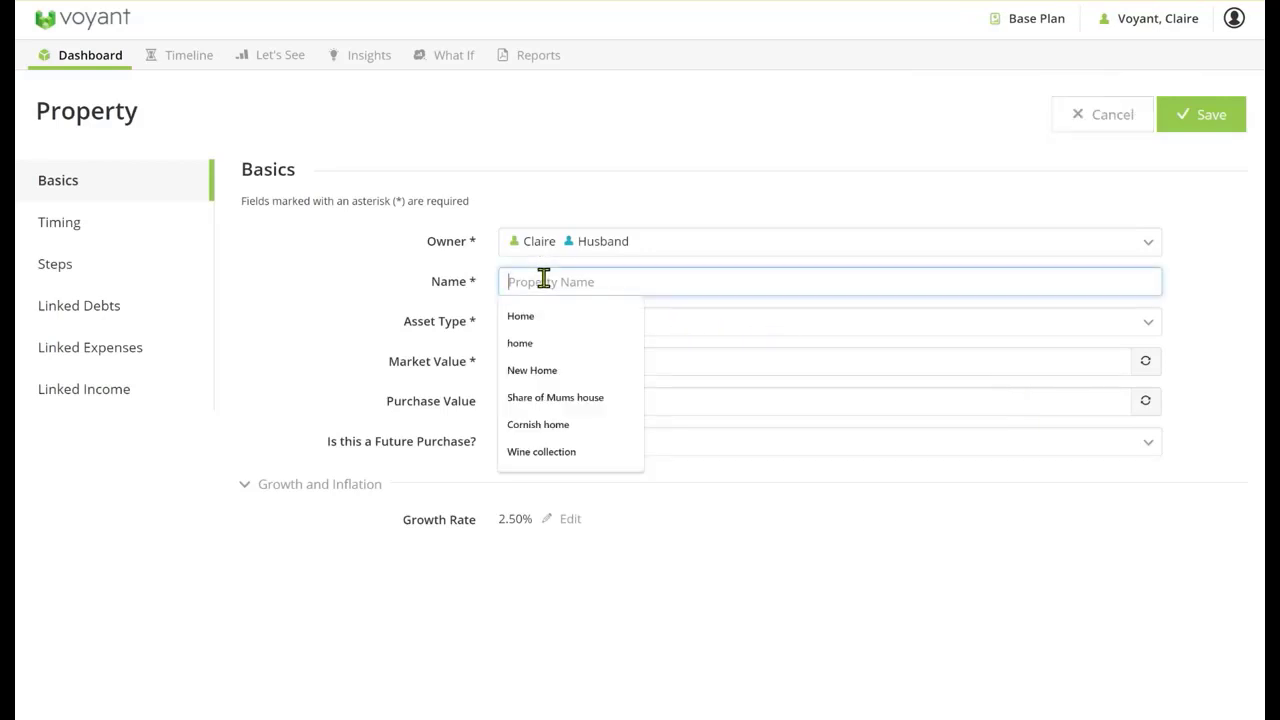
type("Property ")
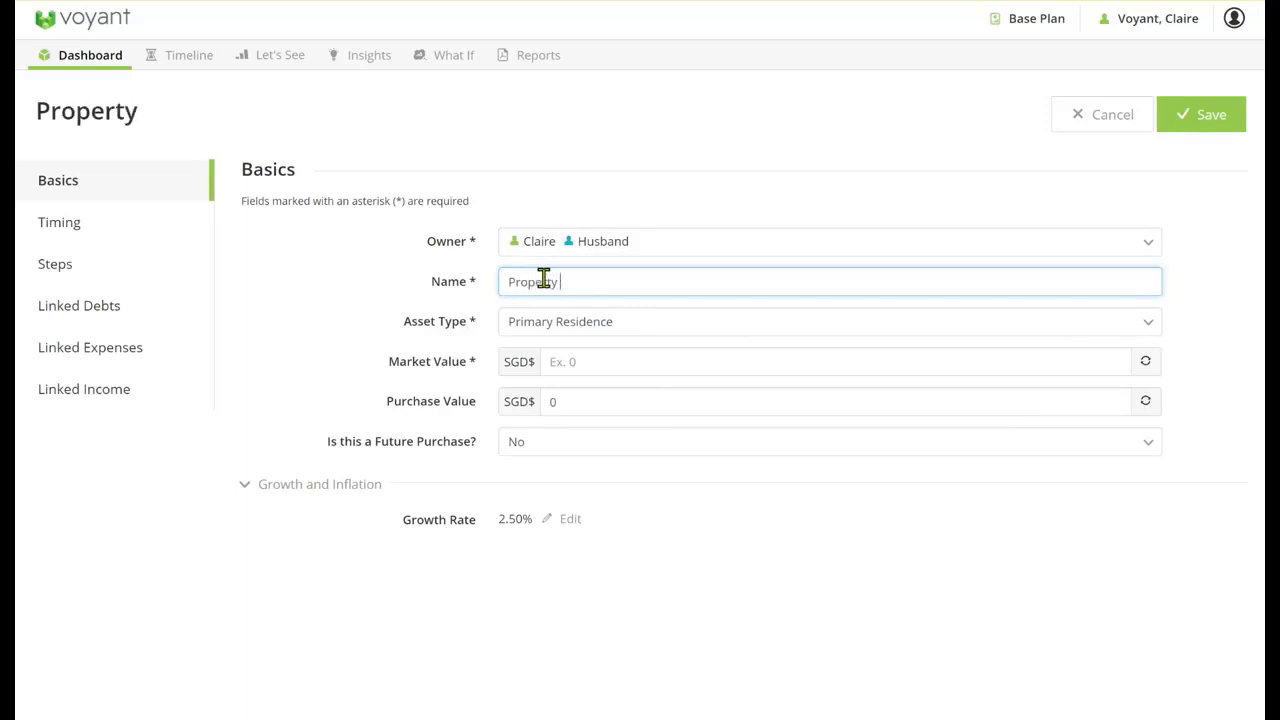
type("overseas")
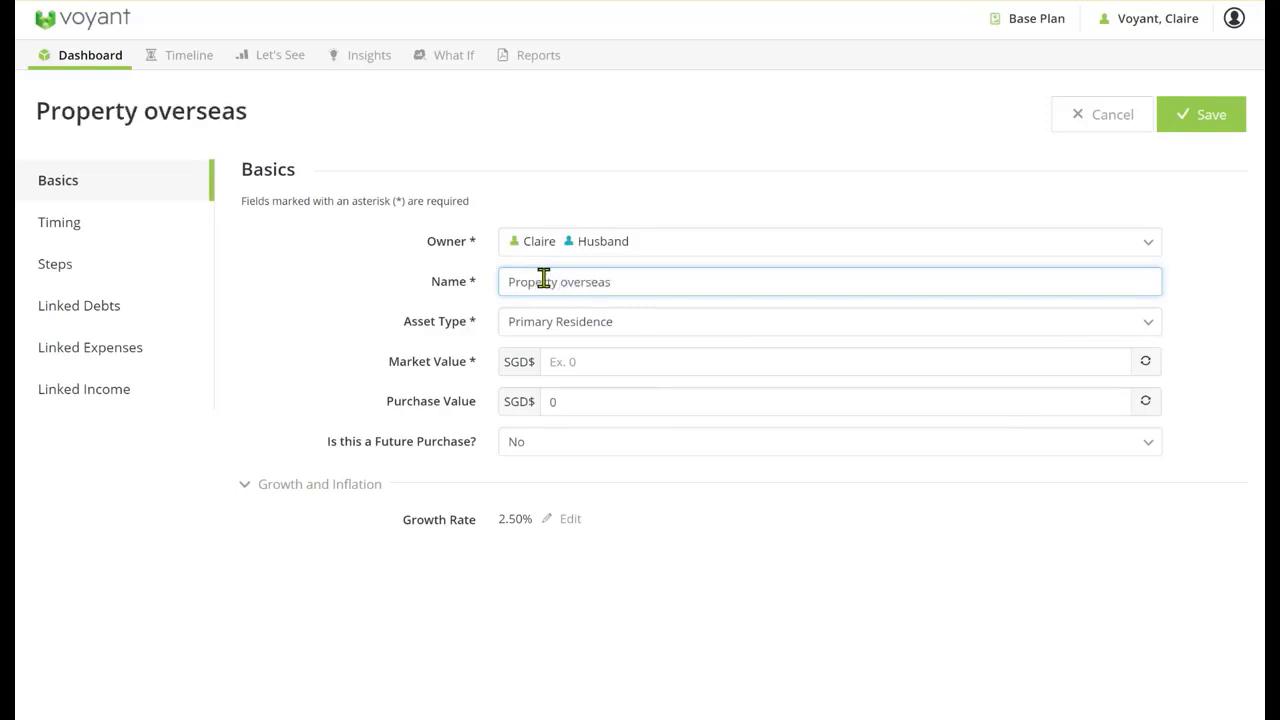
Set the overseas property's market value by converting £500,000 from Pound Sterling to Singapore dollars
left_click(590, 350)
left_click(1146, 362)
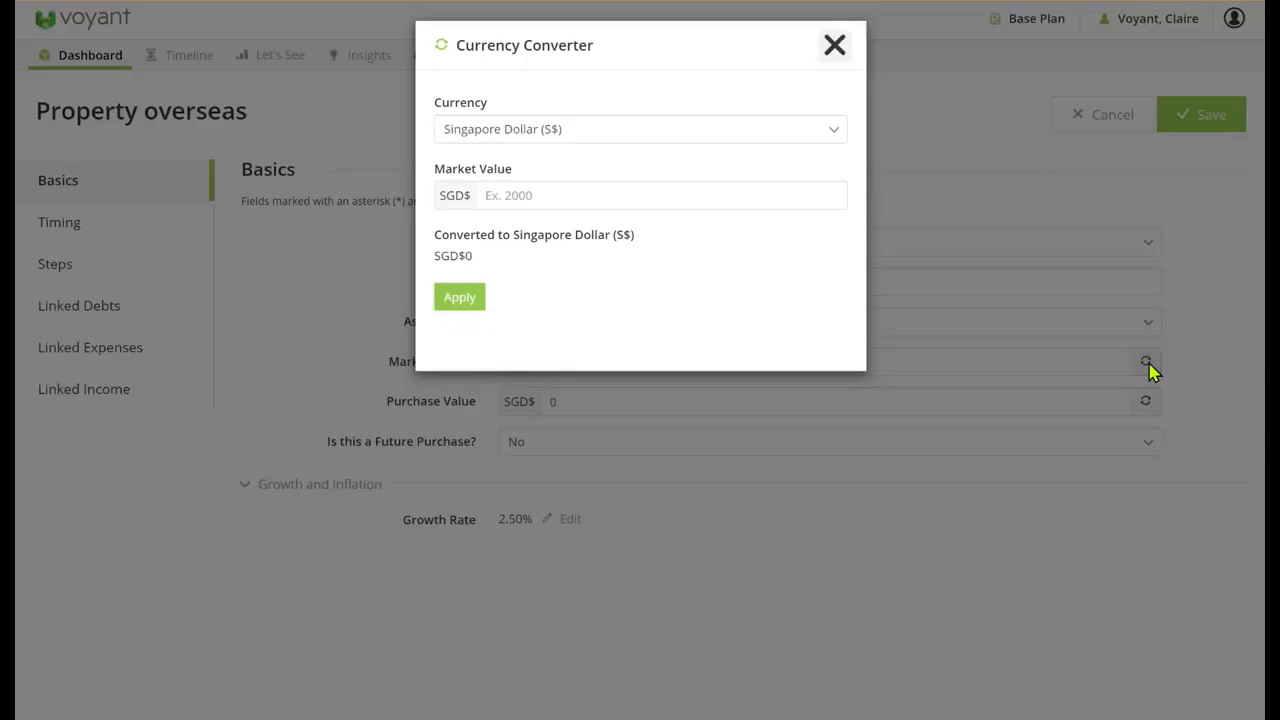
left_click(665, 131)
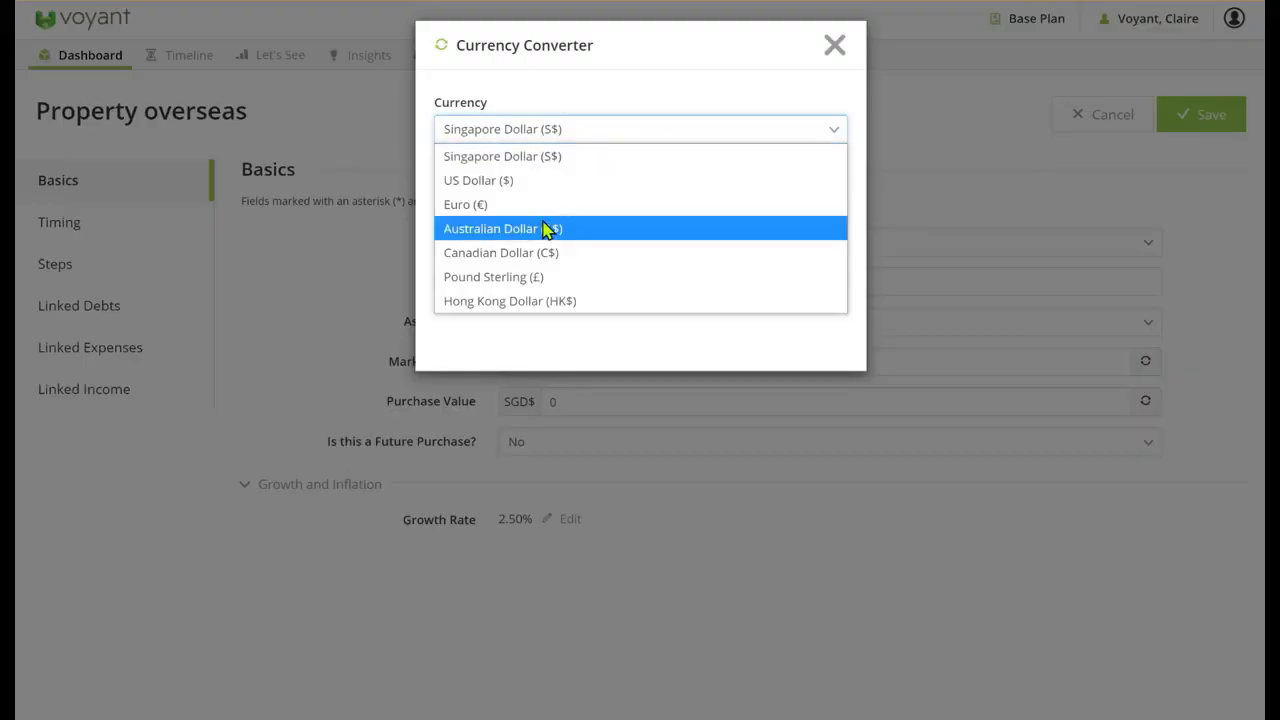
left_click(519, 288)
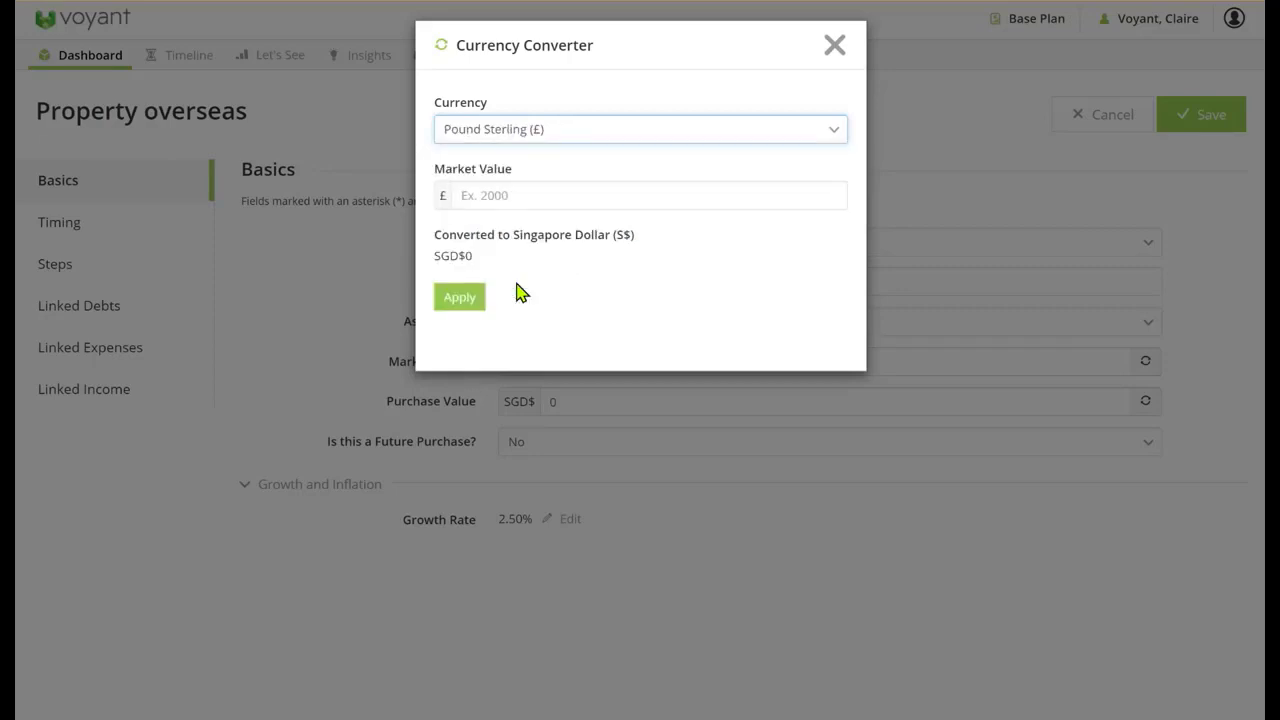
left_click(514, 196)
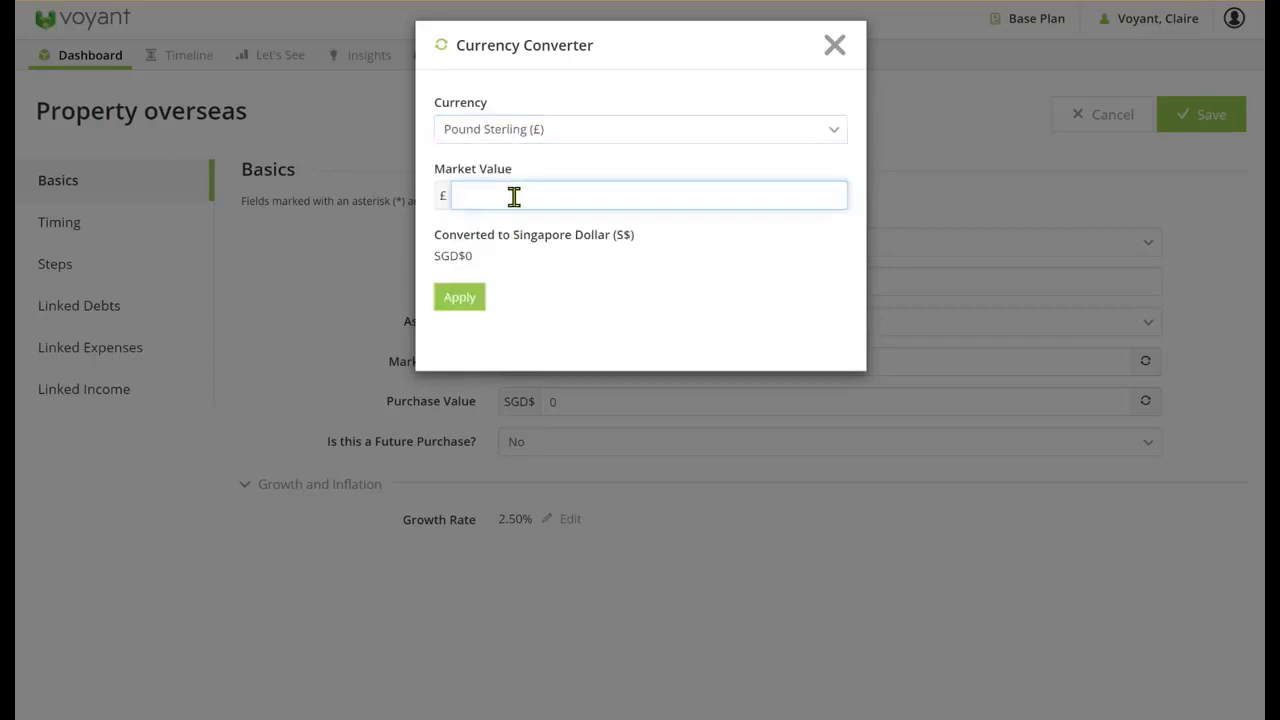
type("500,000")
left_click(465, 302)
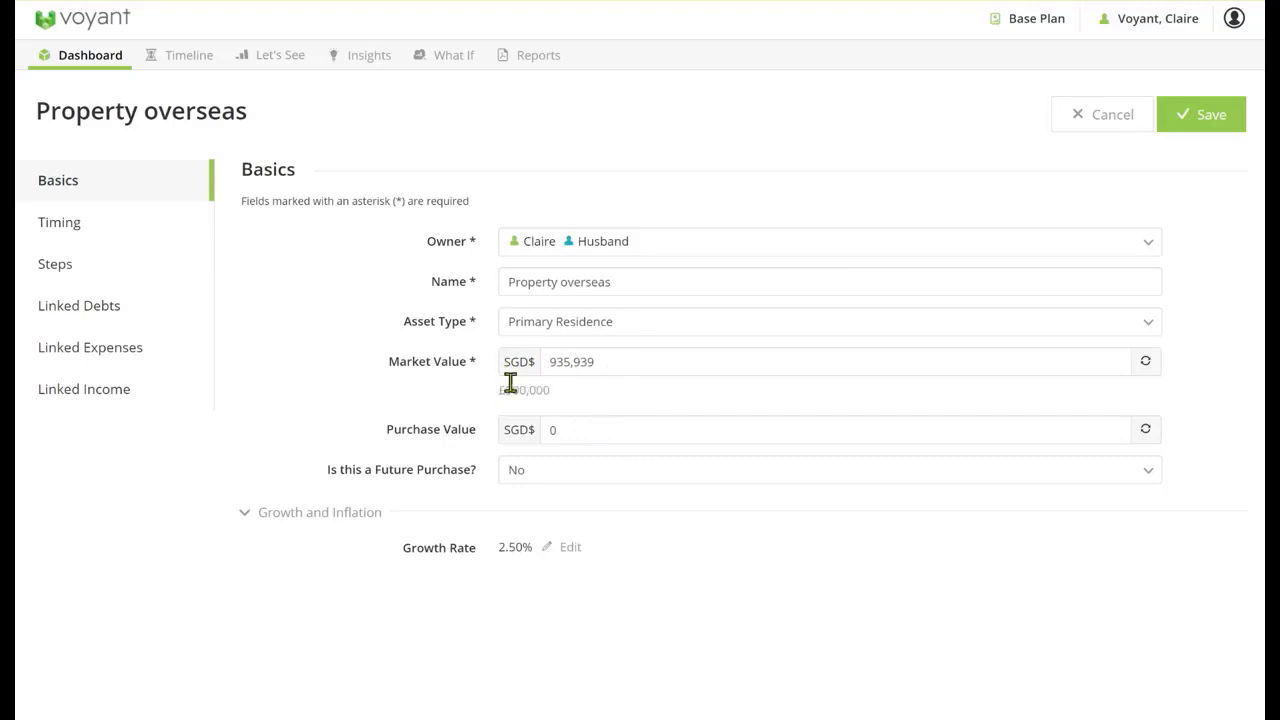
Create a new income linked to the overseas property and name it rental income
left_click(94, 392)
left_click(282, 260)
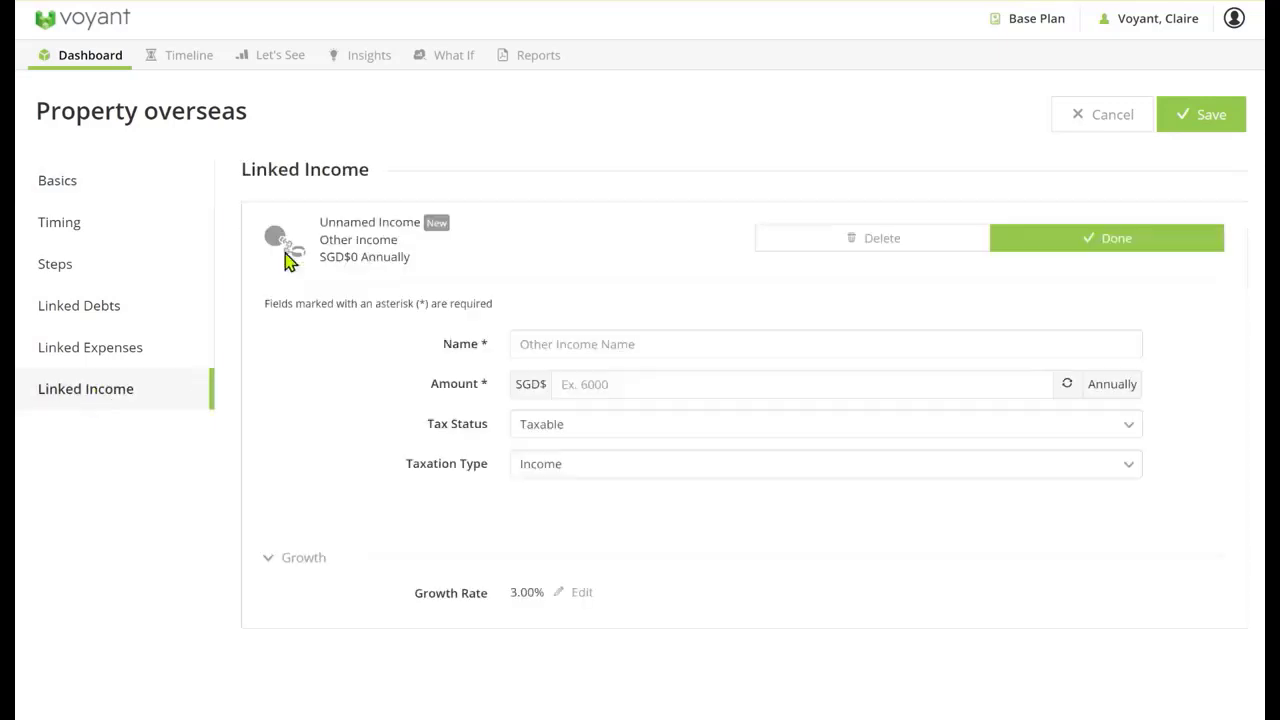
left_click(598, 346)
type("re")
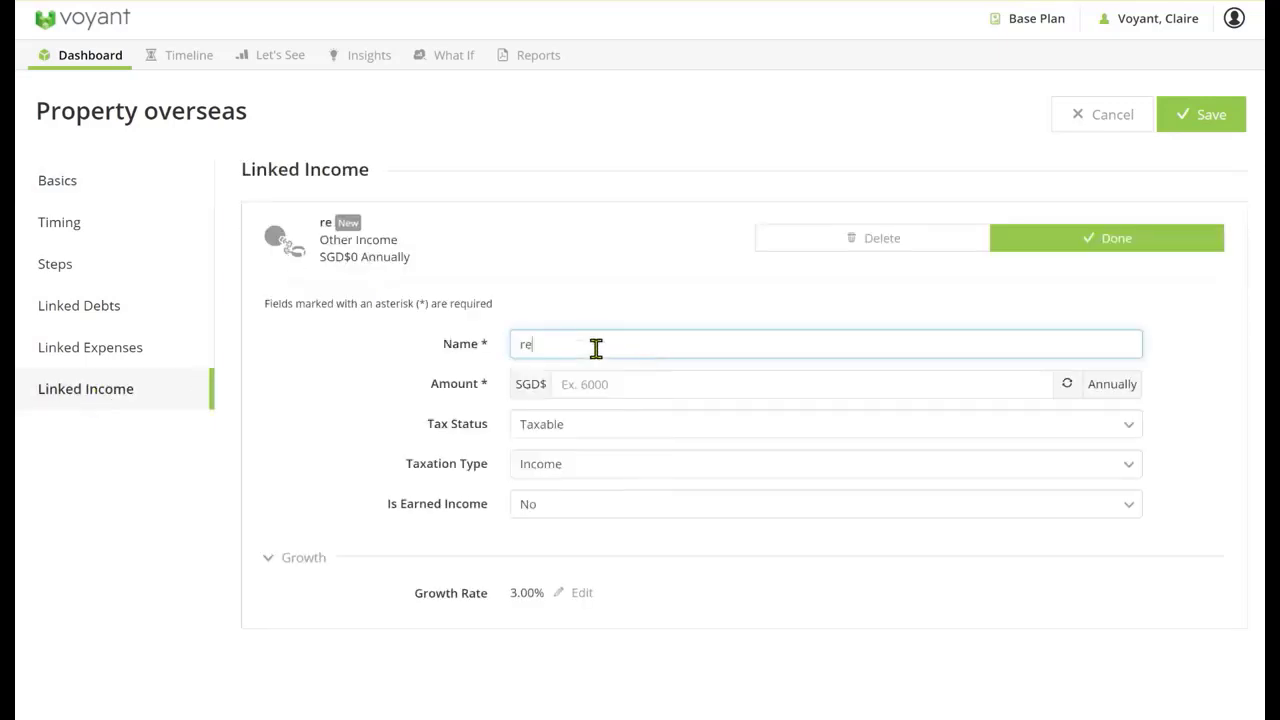
type("ntal income")
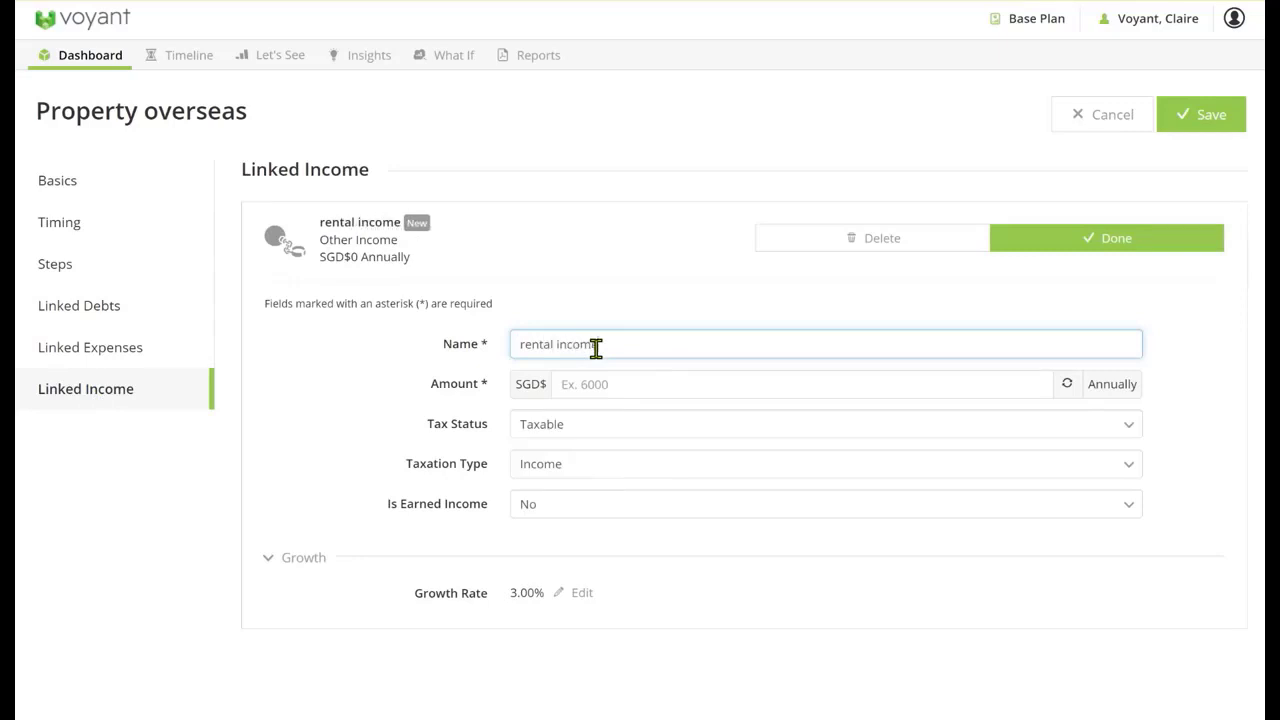
Set the rental income to £15,000 annually, converted from Pound Sterling to Singapore dollars, and finish the linked income
left_click(632, 391)
left_click(1067, 385)
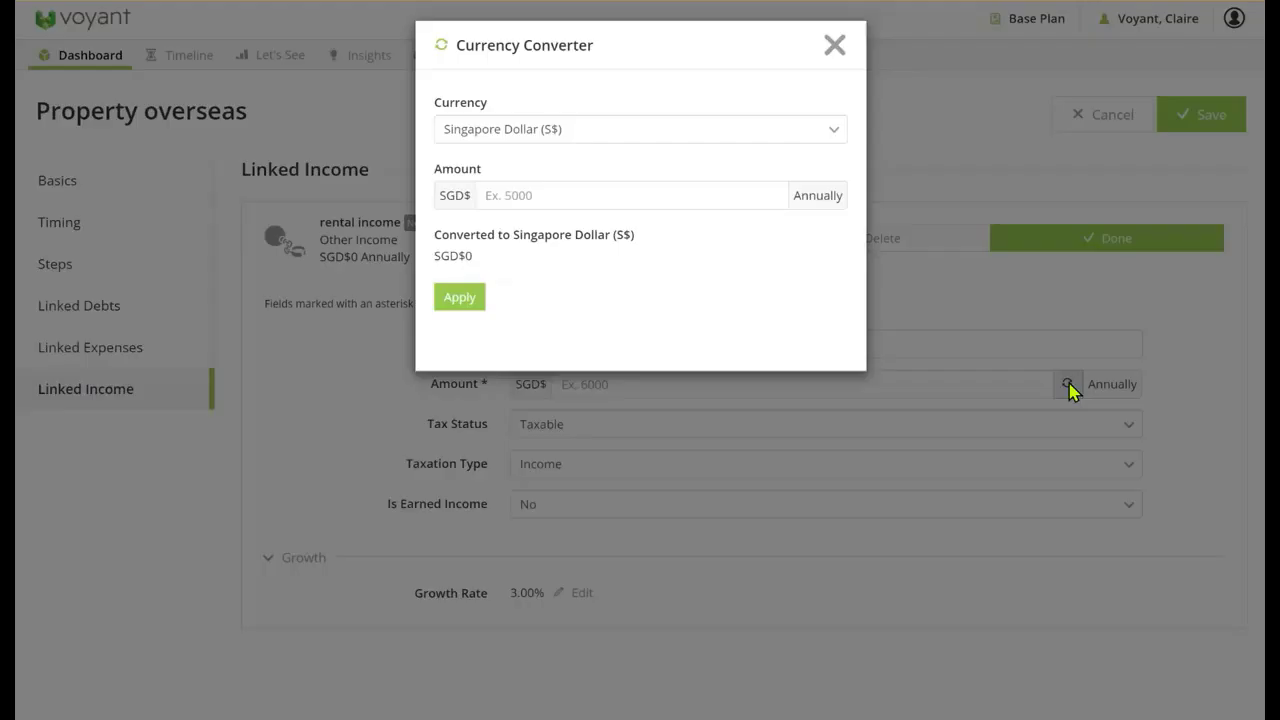
left_click(540, 131)
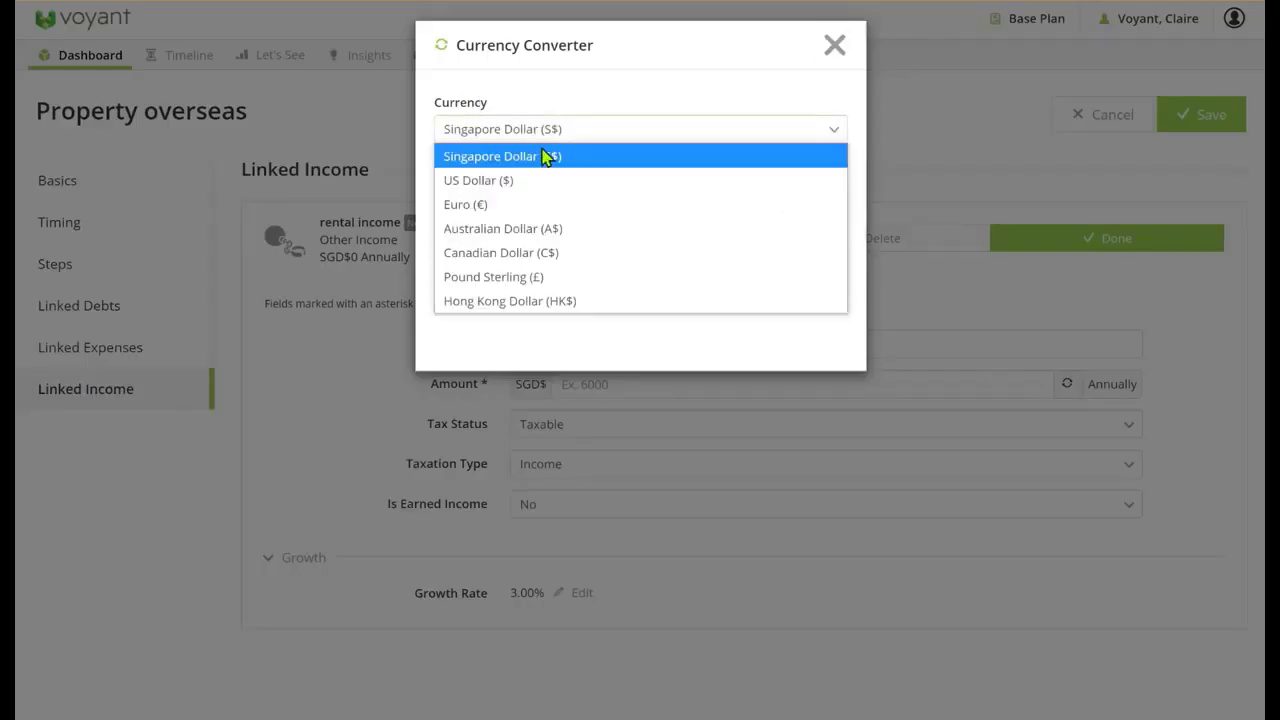
left_click(507, 279)
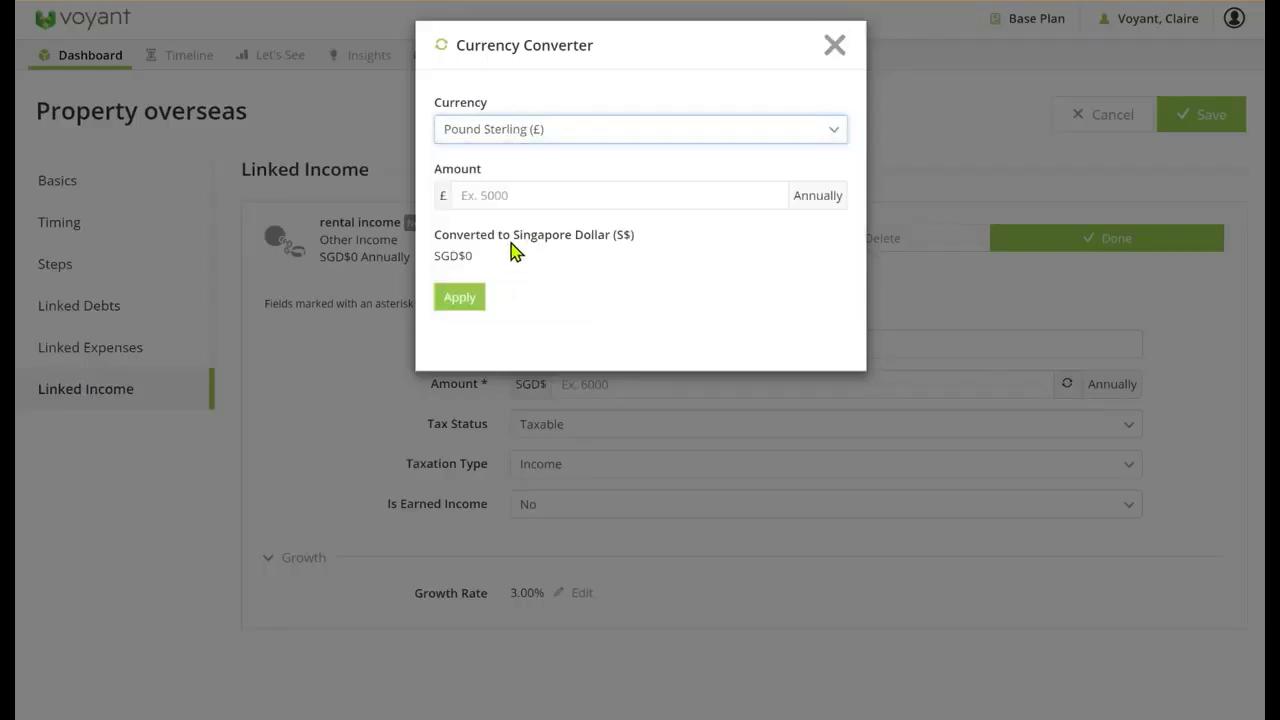
left_click(503, 196)
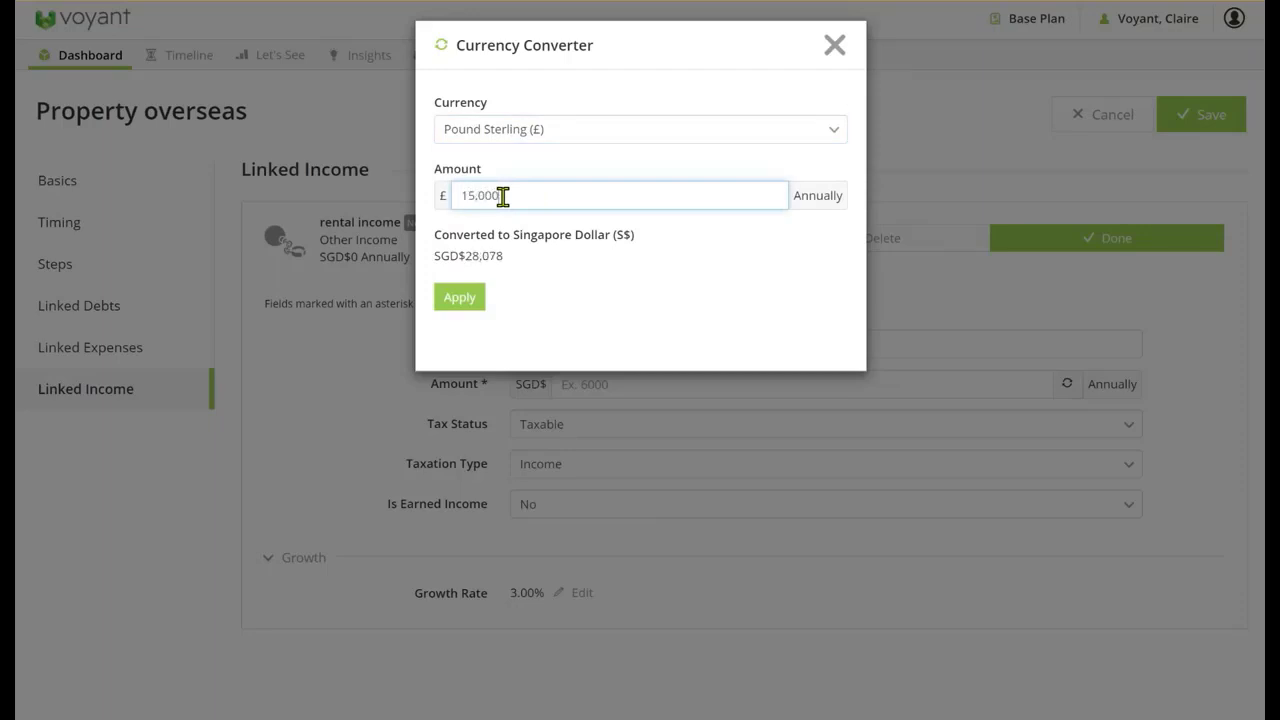
type("15,000")
left_click(474, 297)
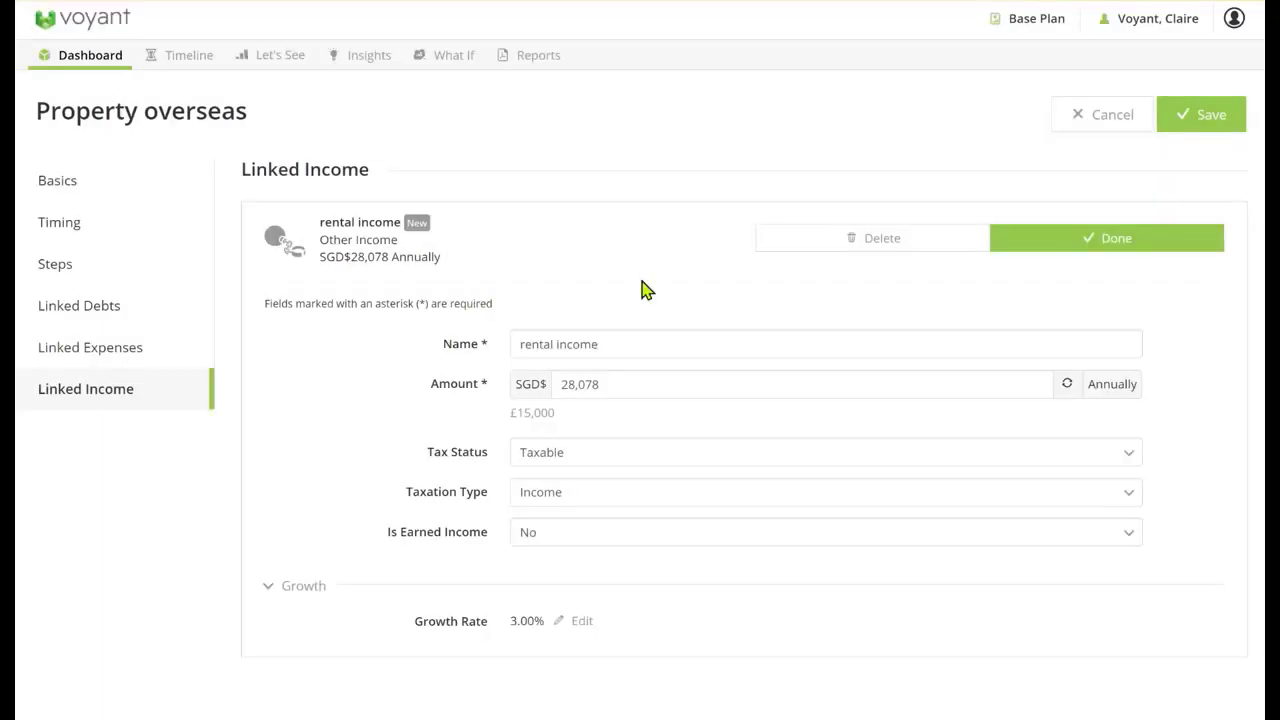
left_click(1132, 246)
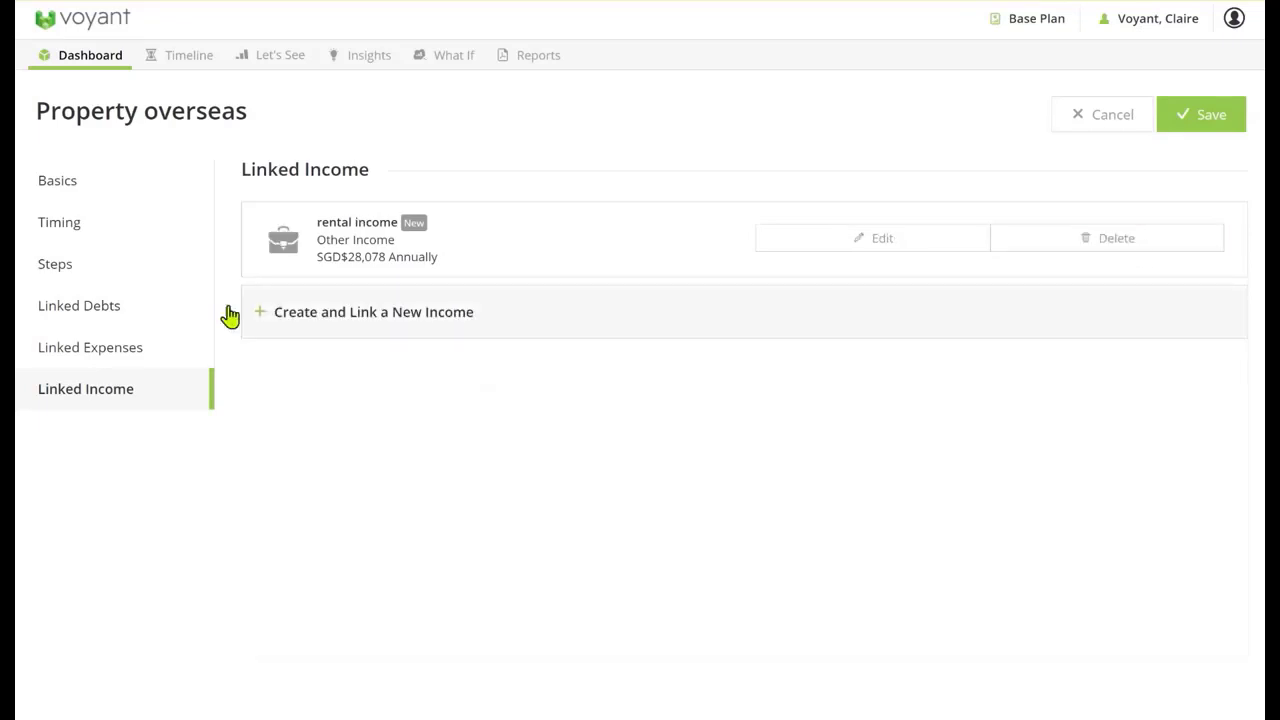
Create a new debt linked to the overseas property and name it Mortgage
left_click(57, 306)
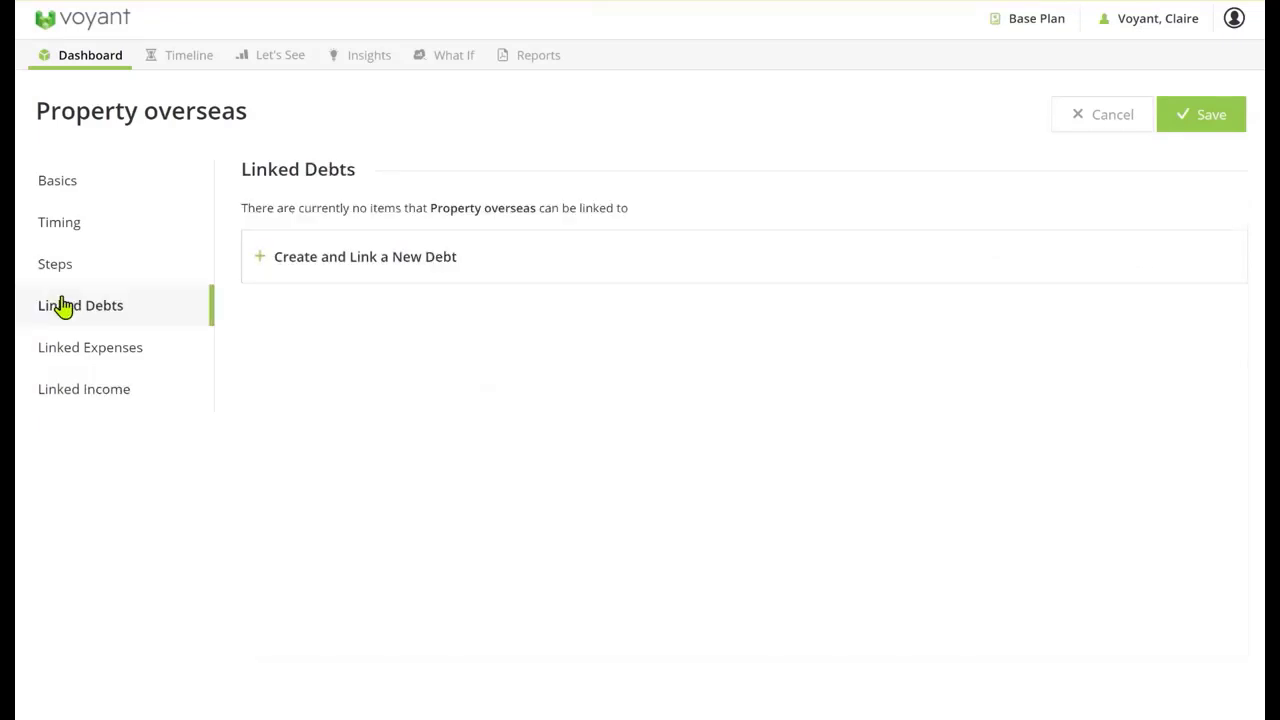
left_click(374, 264)
left_click(526, 348)
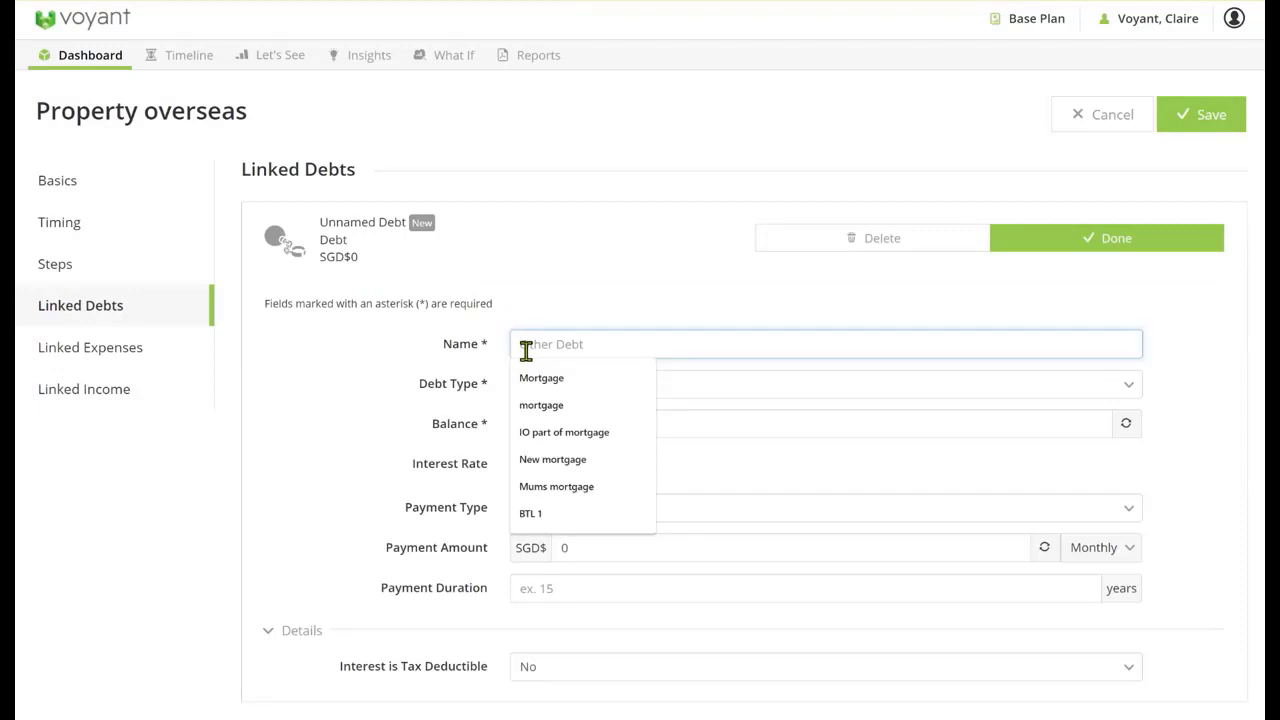
type("Mortgage")
left_click(344, 392)
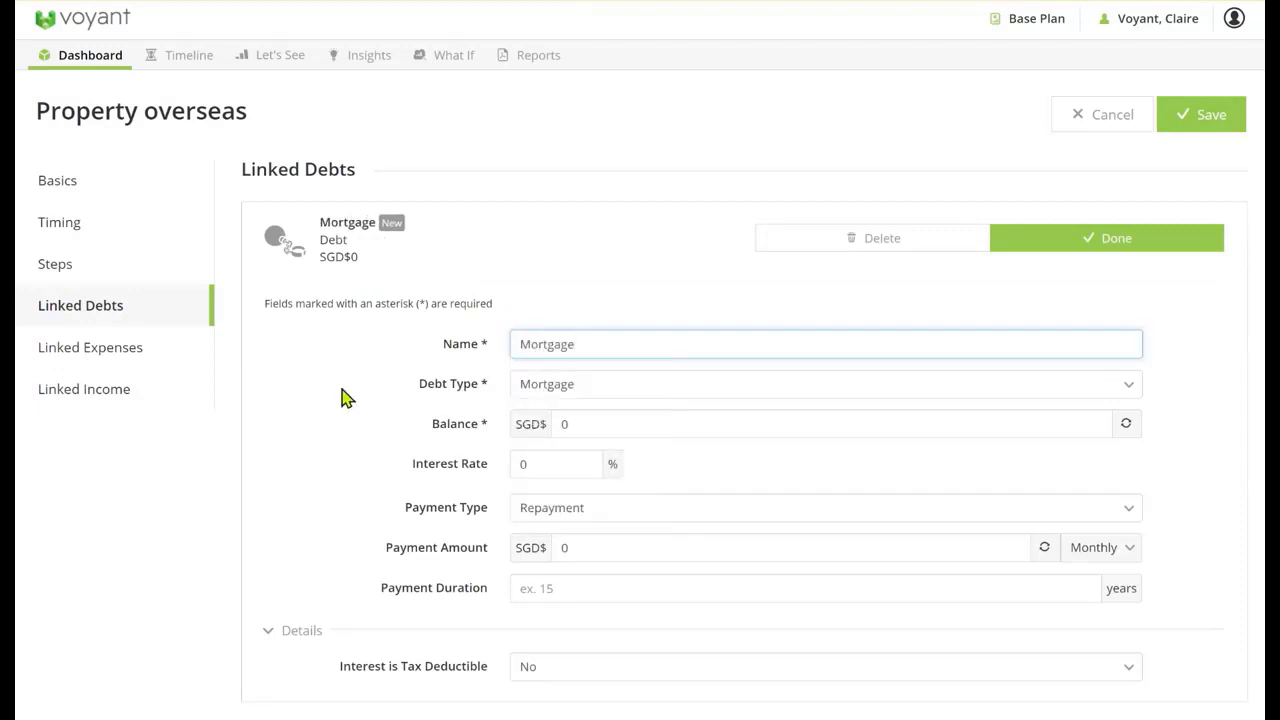
Set the mortgage balance by converting £160,000 from Pound Sterling to Singapore dollars
left_click(592, 421)
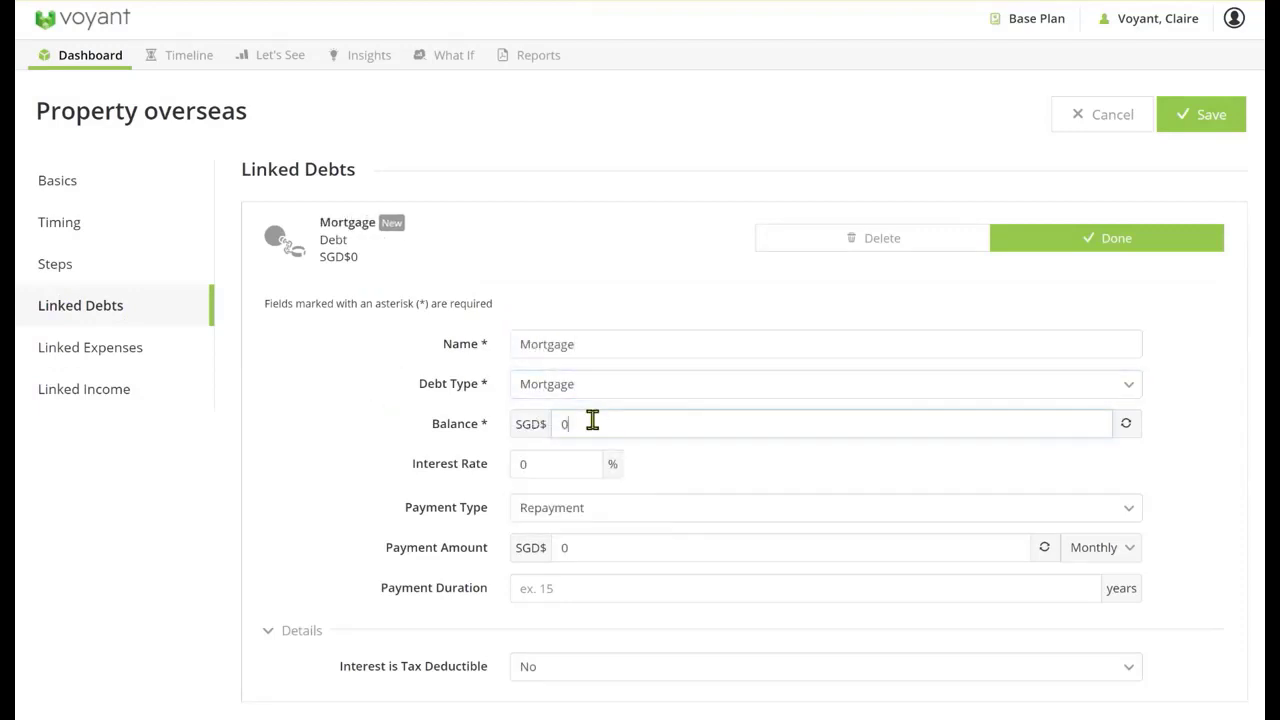
left_click(1125, 426)
left_click(583, 138)
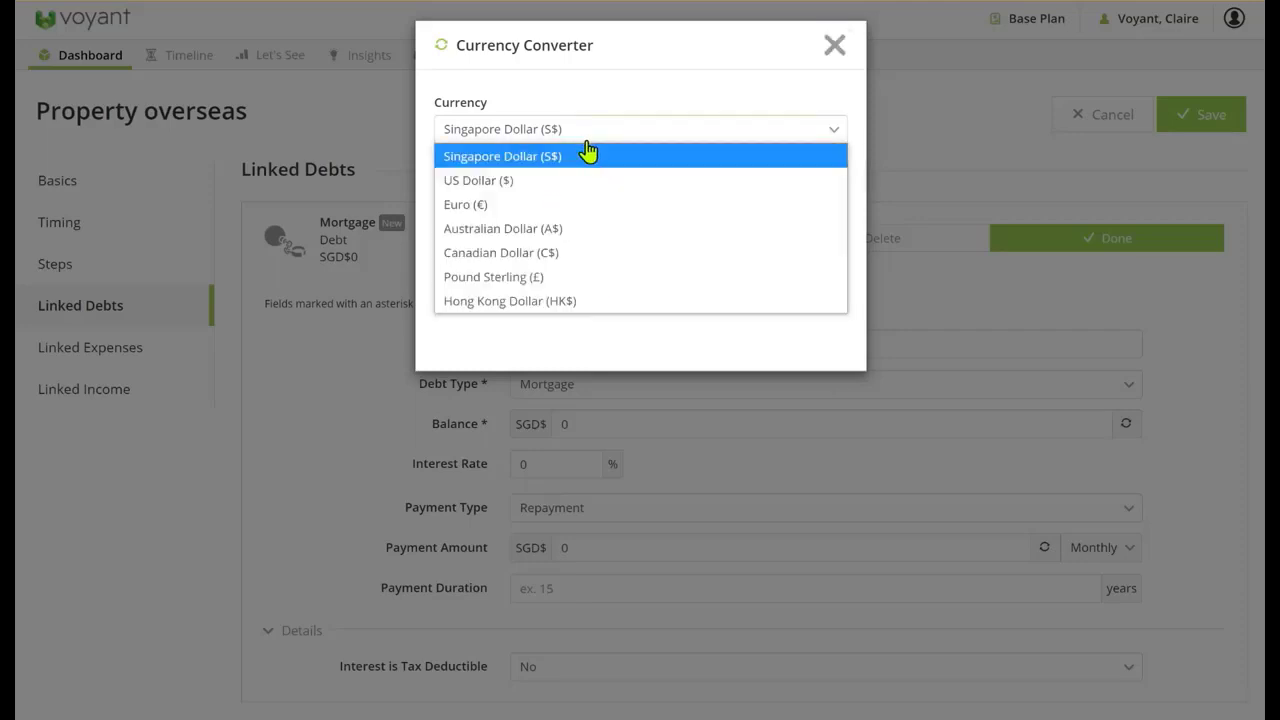
left_click(502, 280)
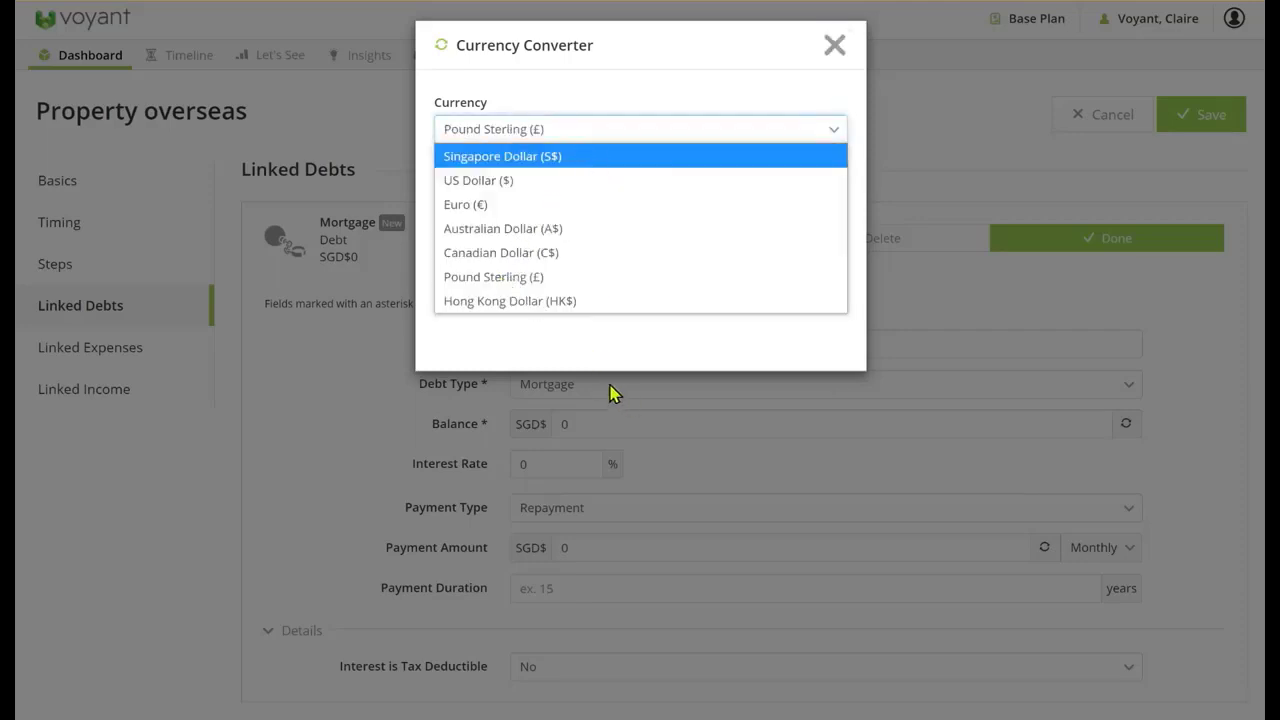
left_click(434, 203)
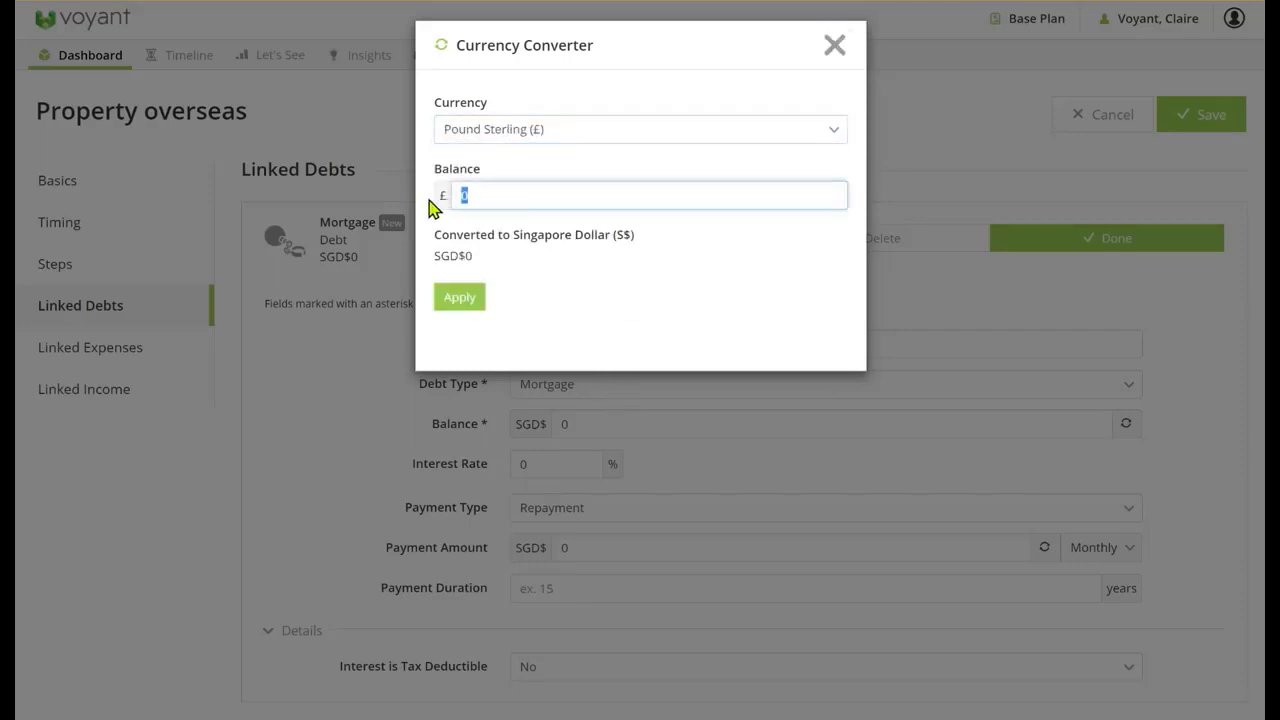
type("160,000")
left_click(452, 300)
Give the mortgage a 1.5% interest rate with interest-only payments, finish the linked debt and save the overseas property
left_click(546, 488)
type("1")
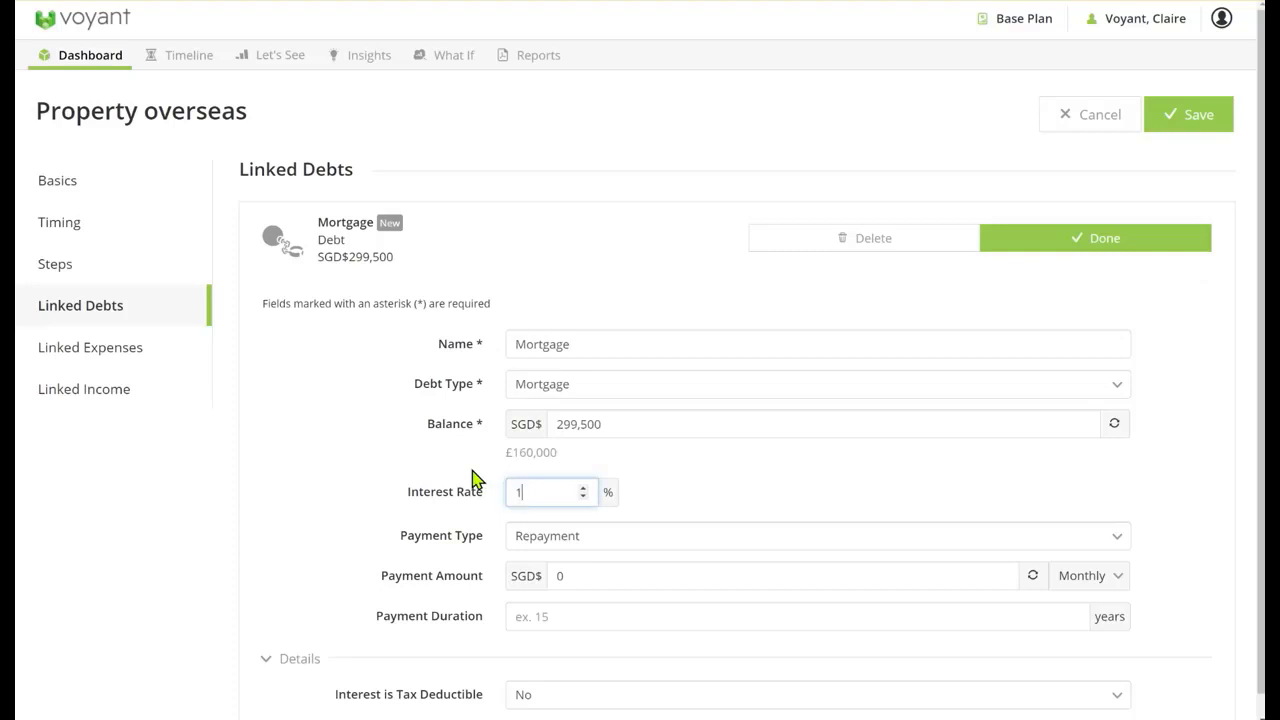
type(".5")
left_click(620, 541)
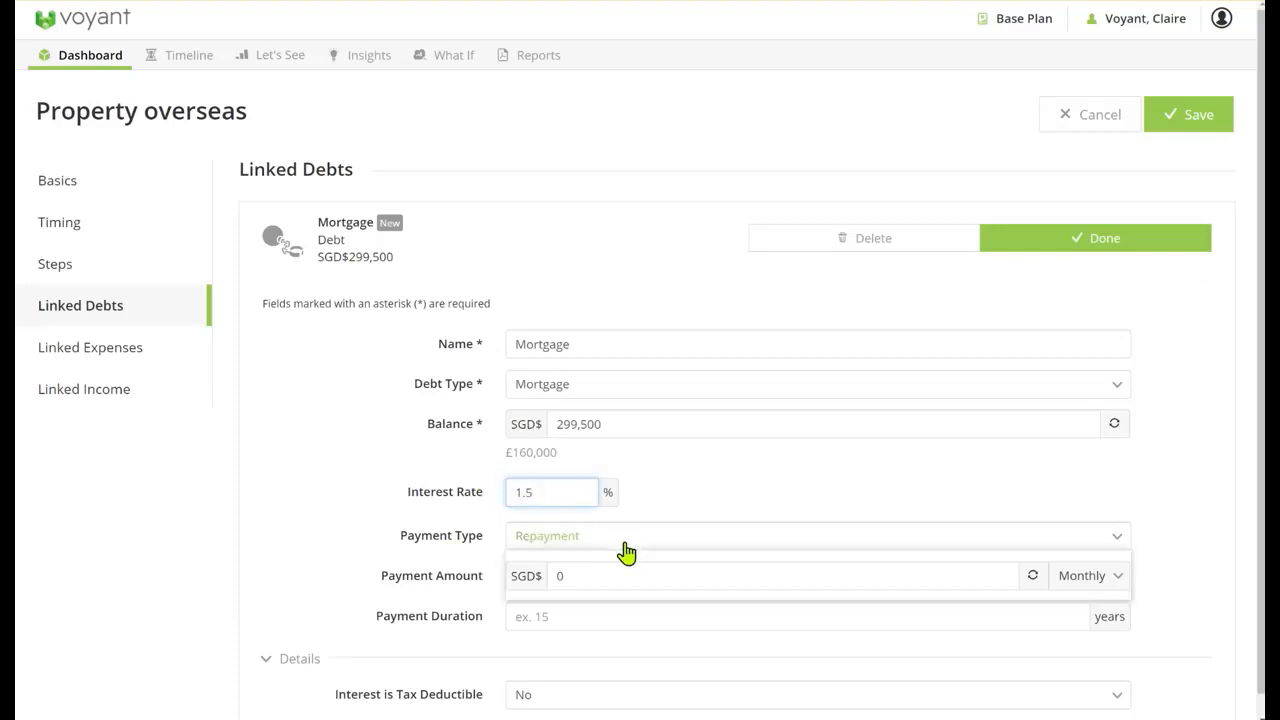
left_click(590, 566)
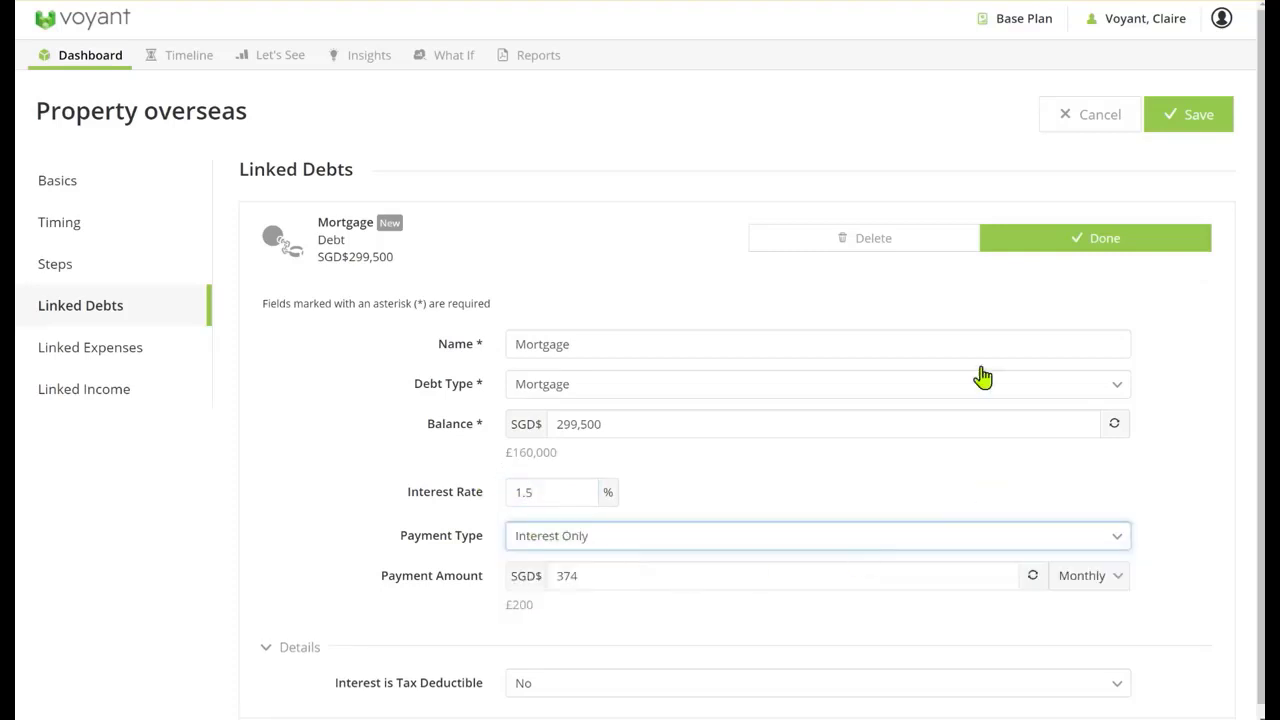
left_click(1091, 252)
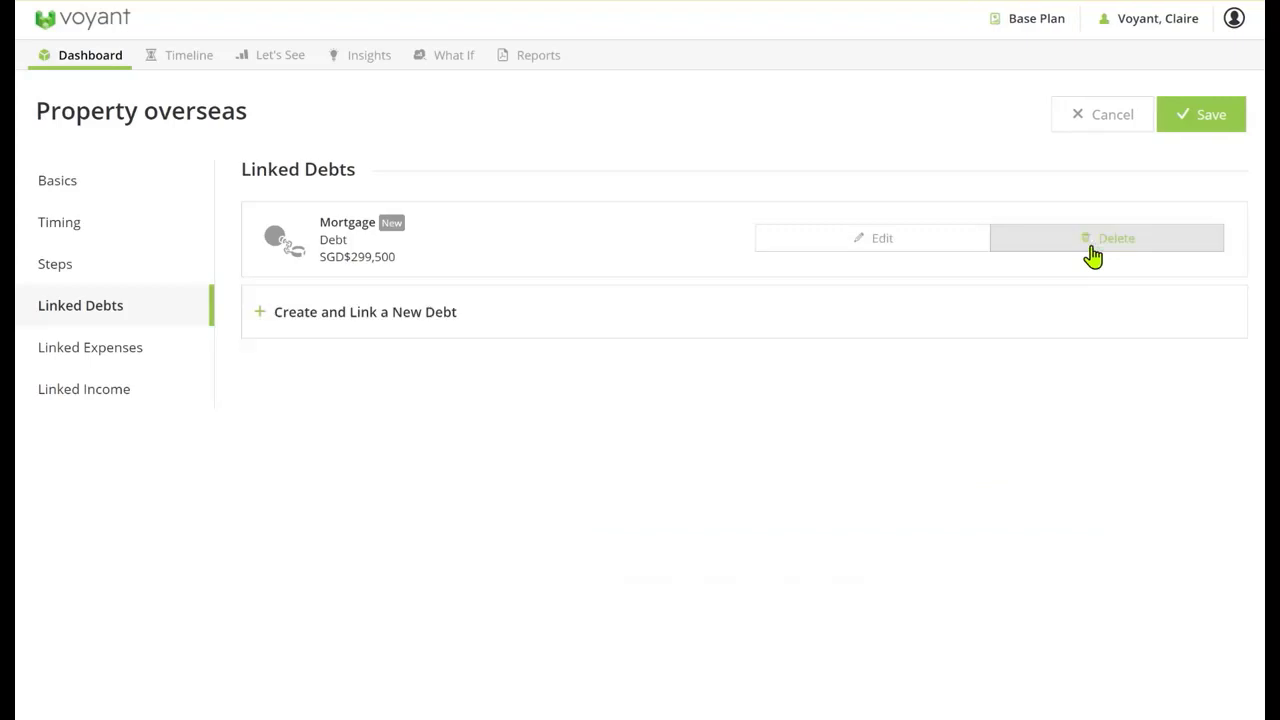
left_click(1205, 119)
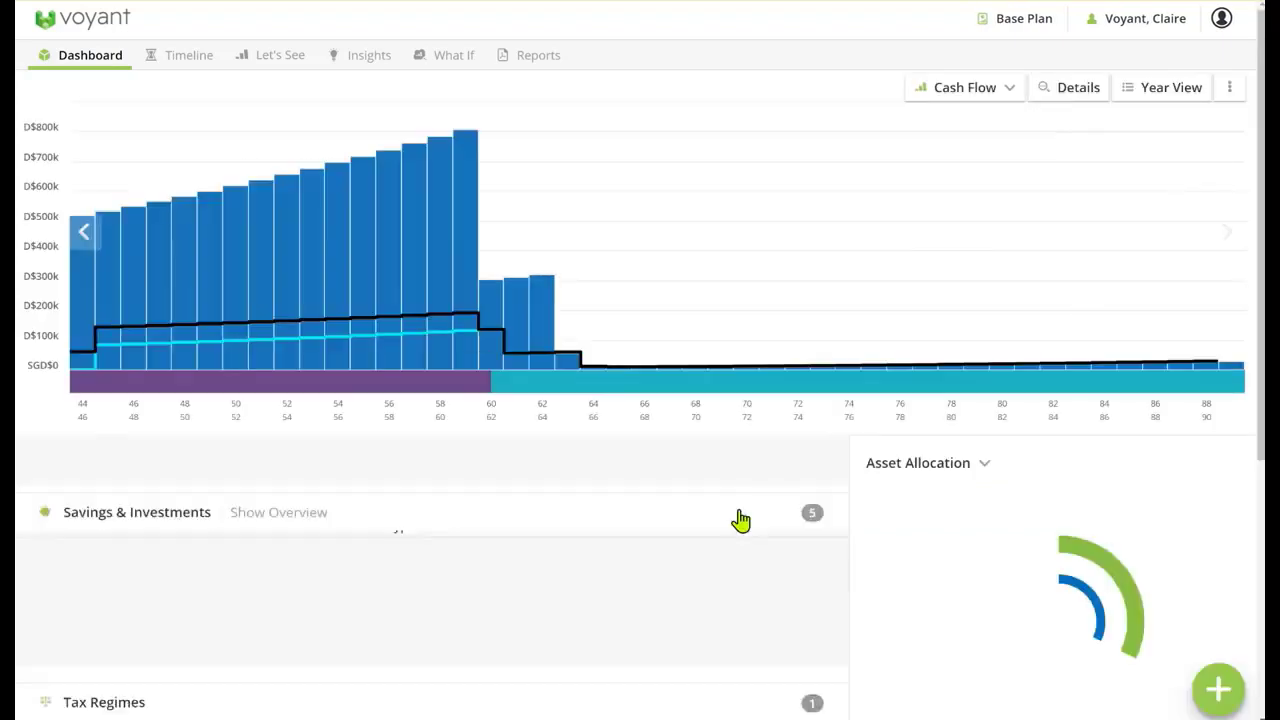
Start a new basic expense in the family's plan
scroll(740, 517, "down", 4)
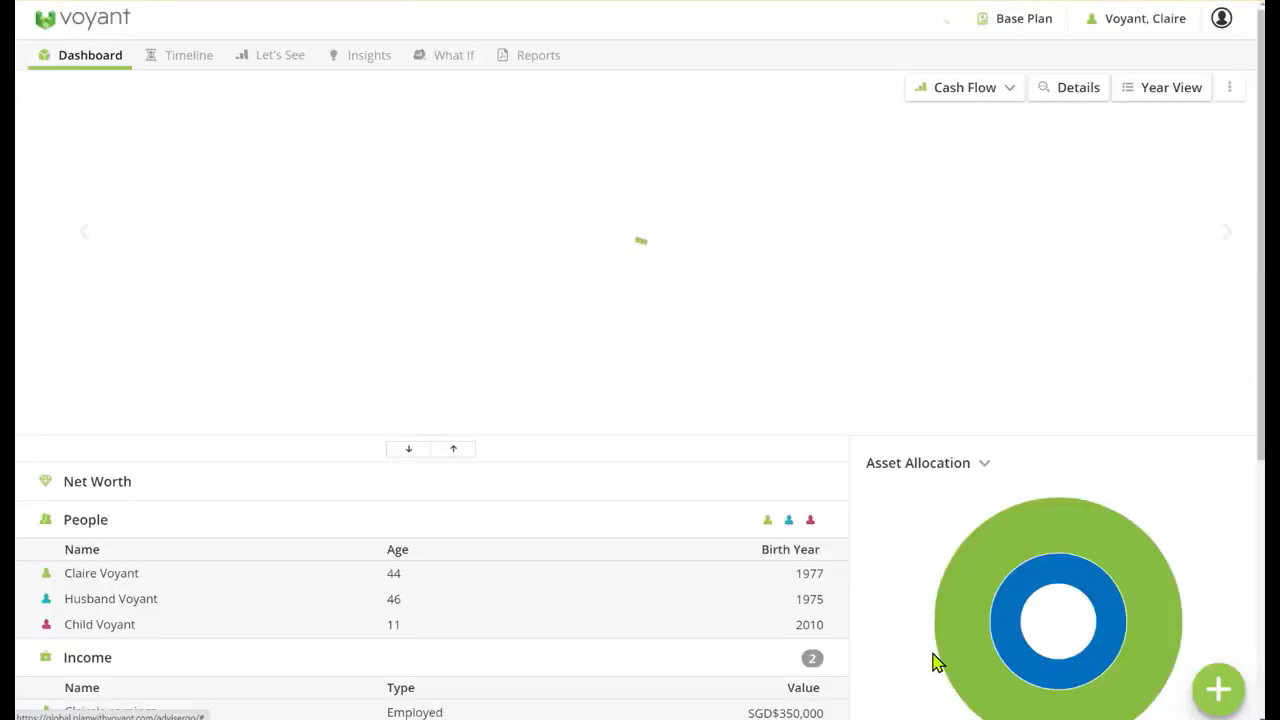
scroll(964, 557, "down", 6)
left_click(1218, 688)
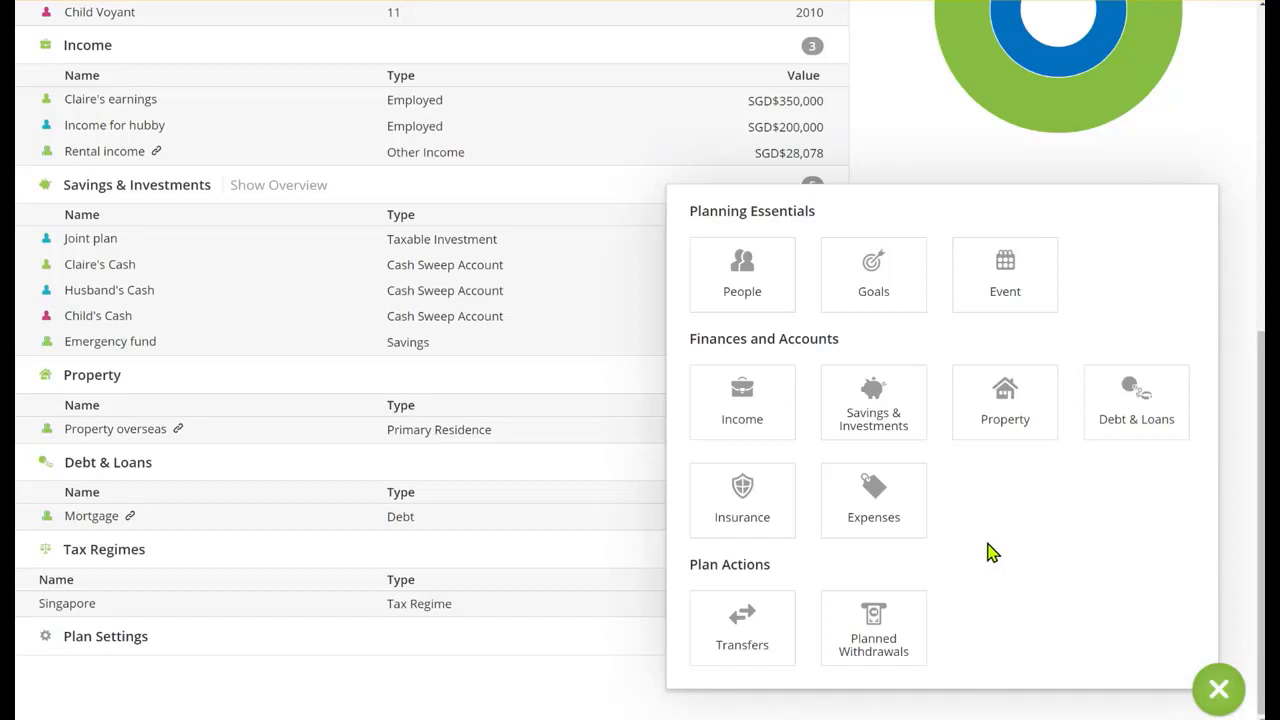
left_click(887, 524)
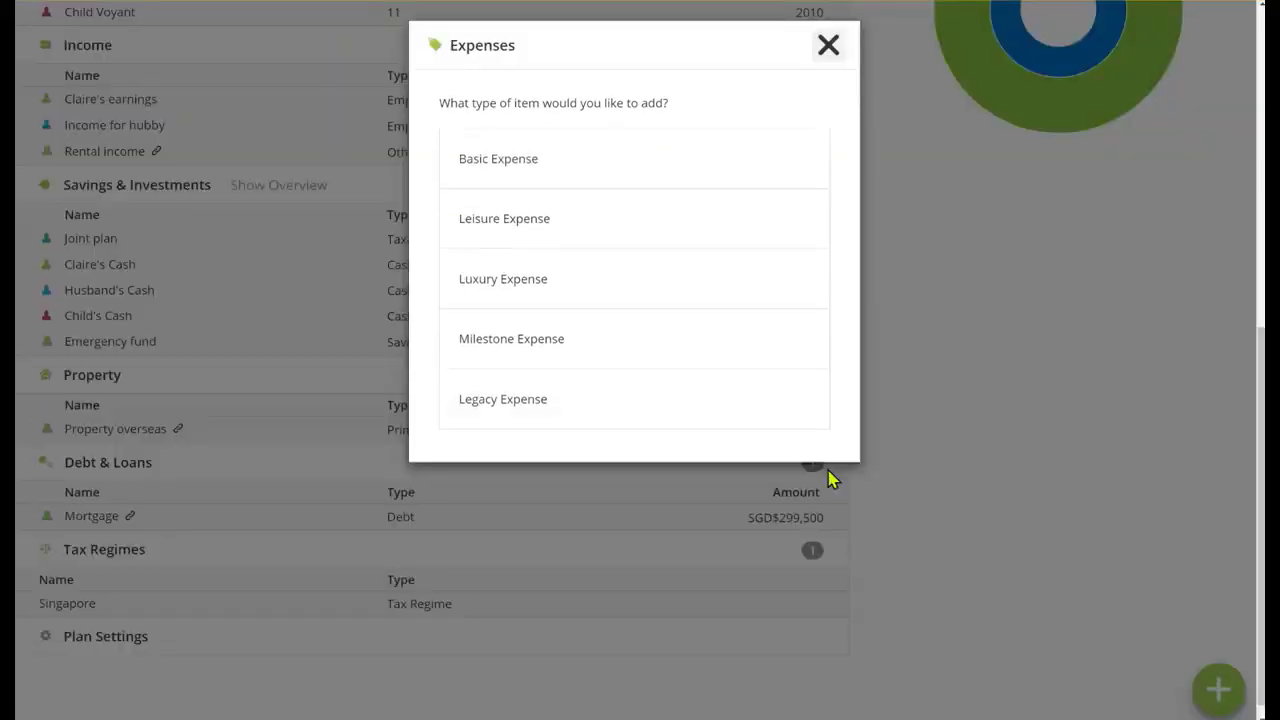
left_click(580, 162)
Name the expense Rent in Singapore and set its amount to SGD$5,000 monthly
left_click(596, 272)
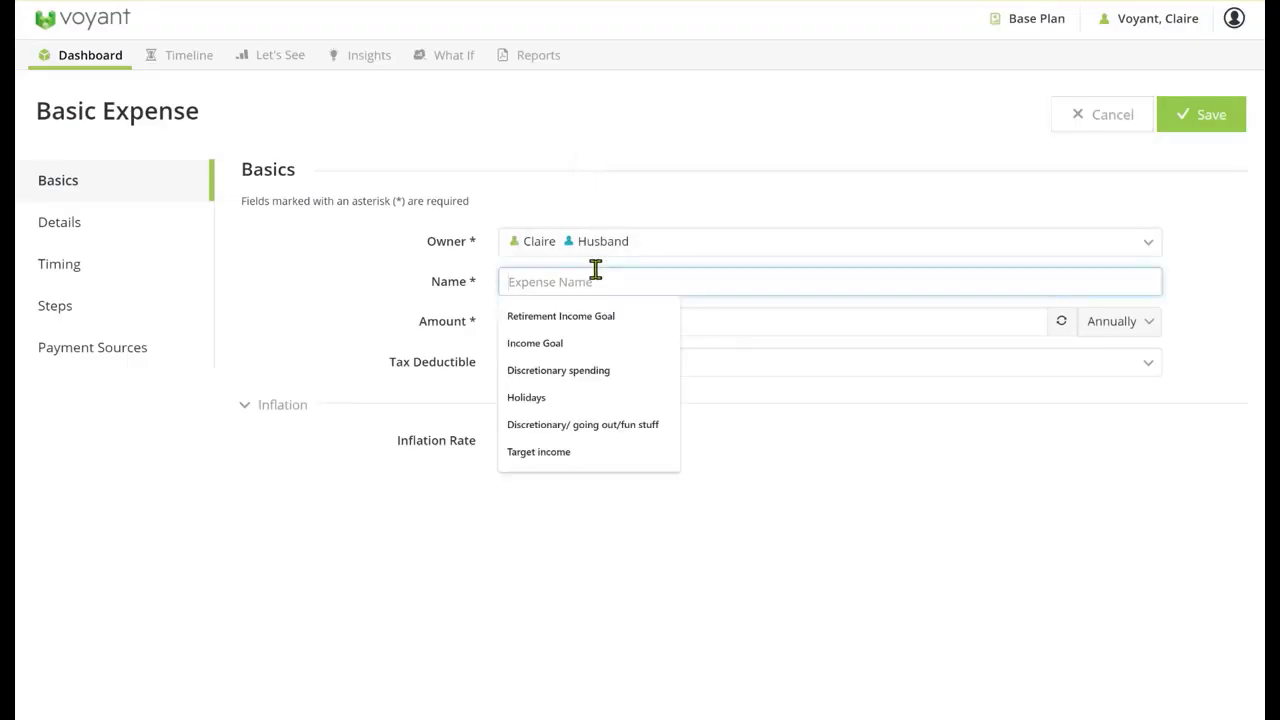
type("Rent in")
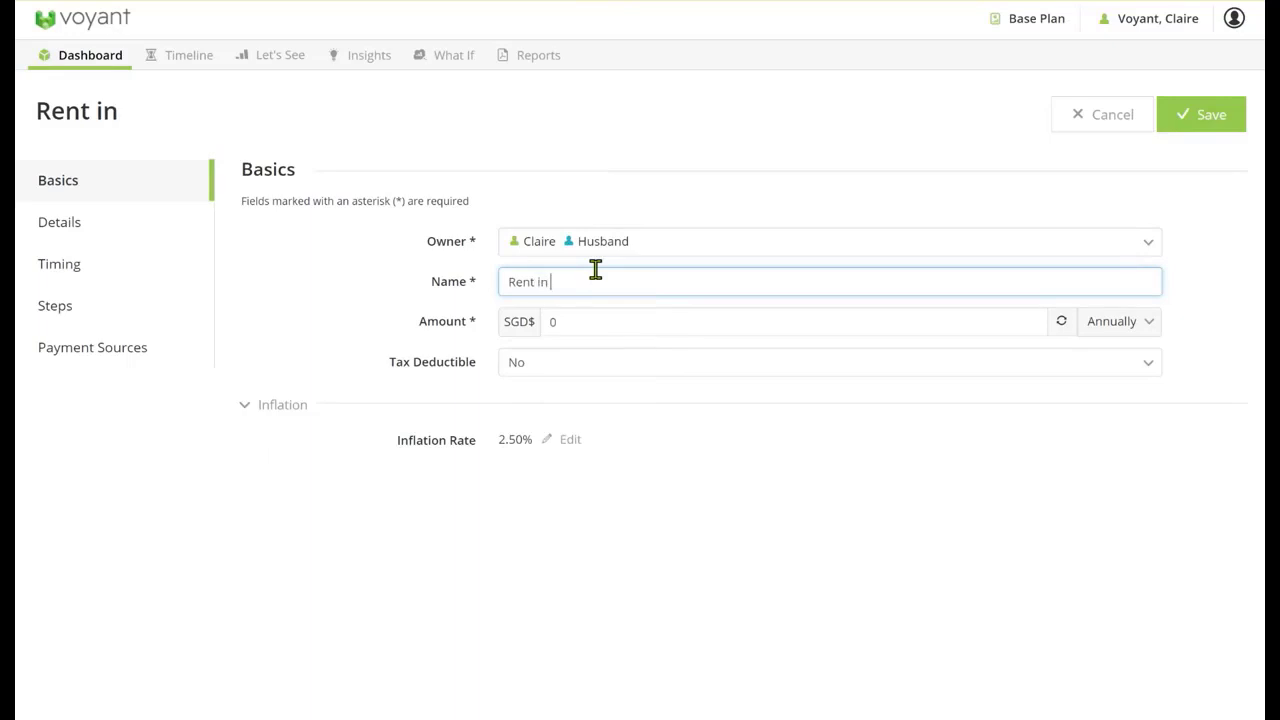
type(" Singapore")
key("Tab")
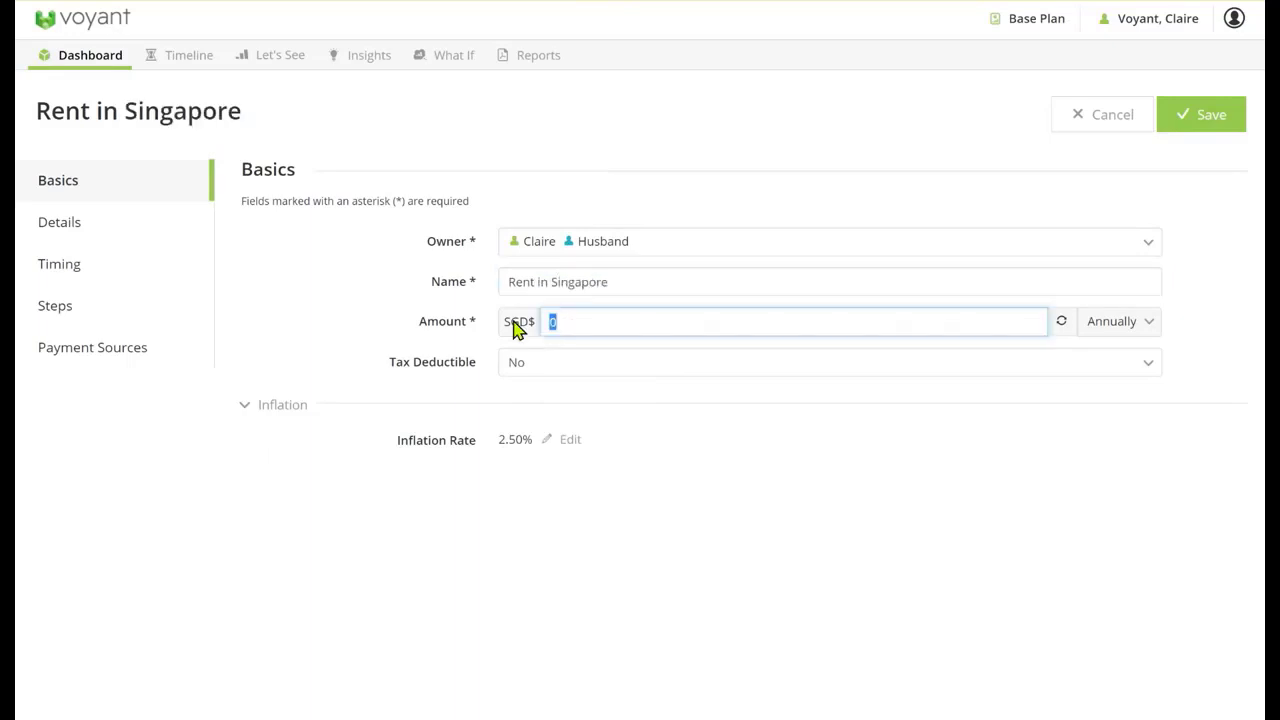
left_click(1128, 332)
left_click(1106, 364)
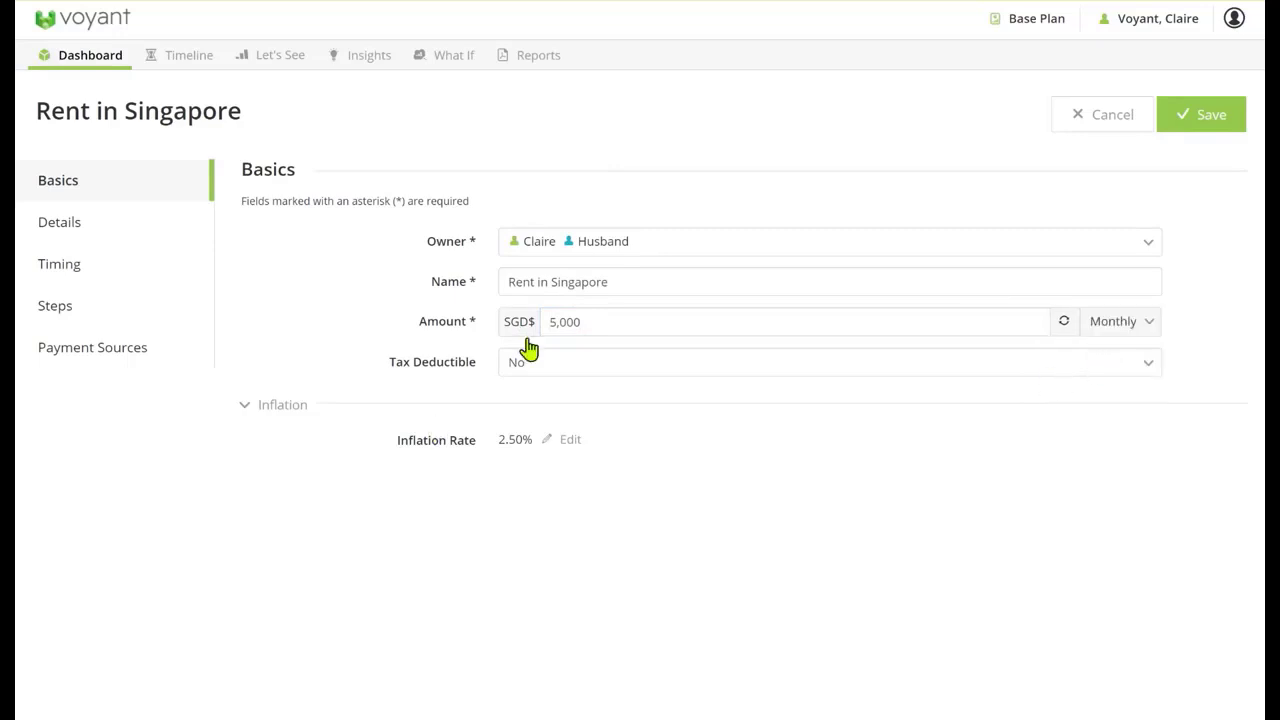
Set the rent expense to end at the wife's retirement at age 60 and save the expense
left_click(101, 280)
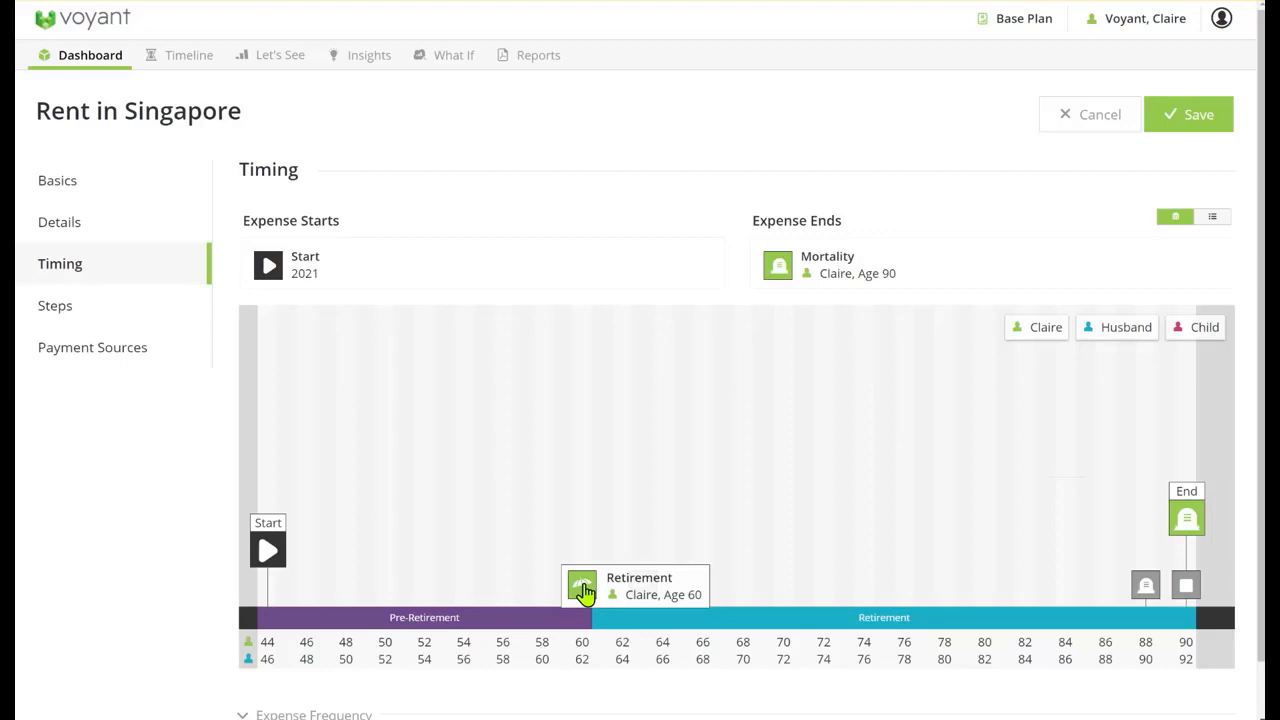
mouse_move(585, 592)
left_mouse_down()
mouse_move(726, 323)
mouse_move(785, 256)
left_mouse_up()
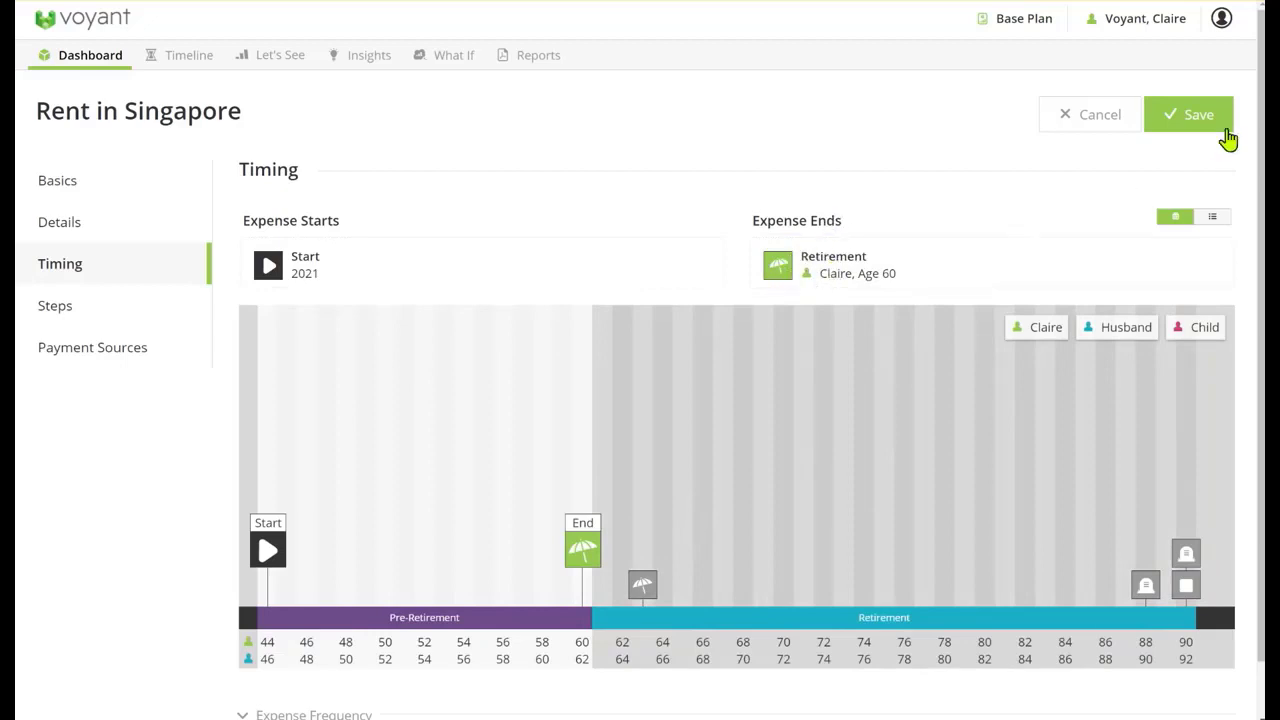
left_click(1195, 116)
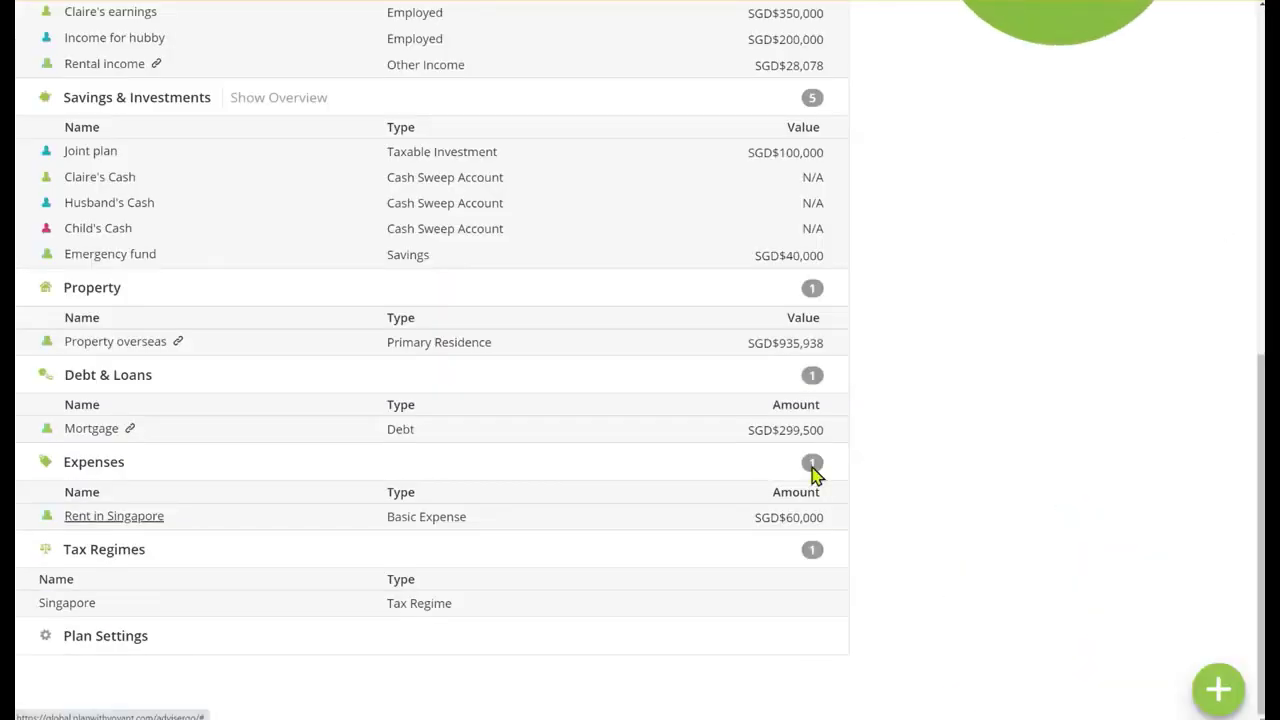
In the plan settings, set the savings fee to 0% and the taxable, deferred and tax-free investment fees to 2%
left_click(103, 645)
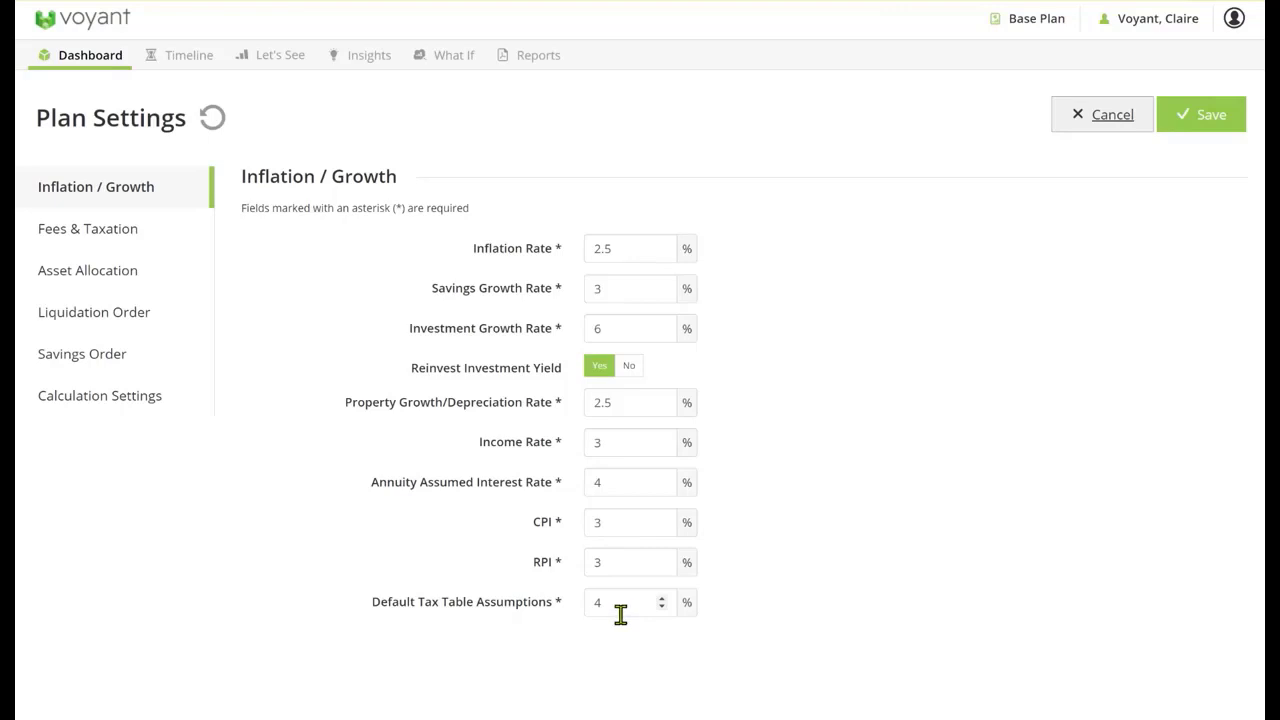
left_click(87, 238)
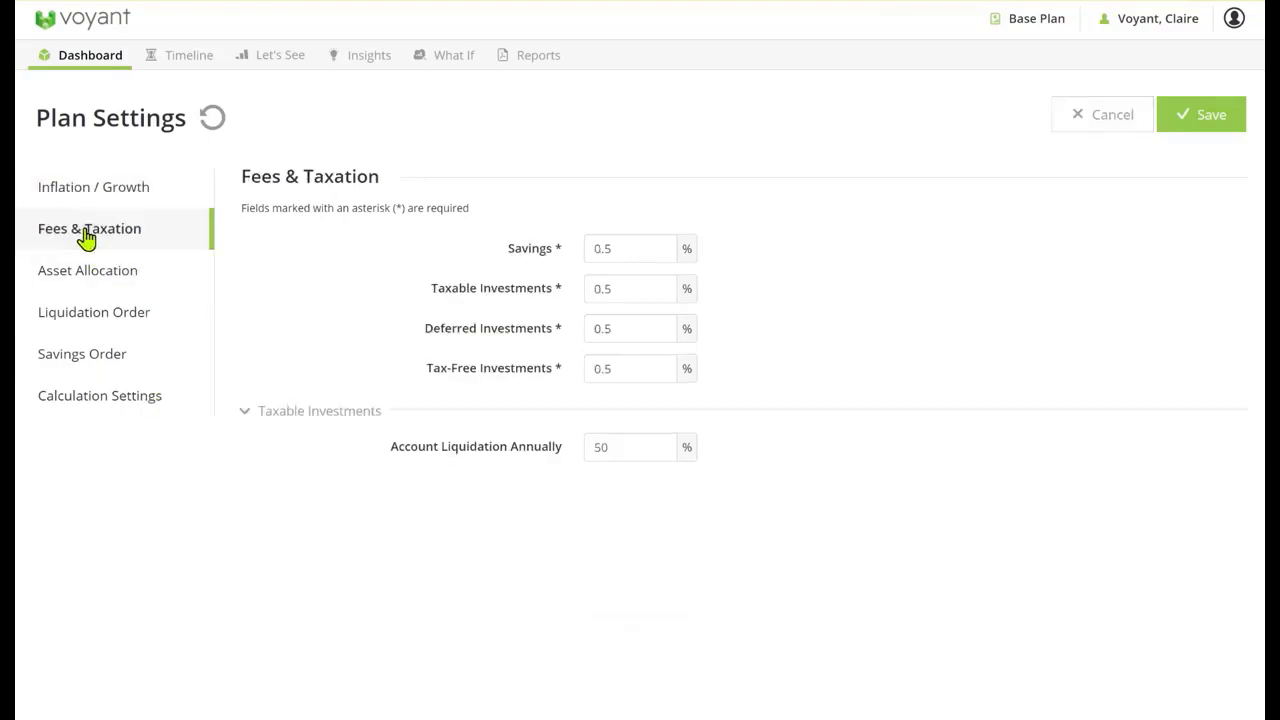
left_click_drag(626, 245, 553, 373)
type("0")
type("2")
type("2")
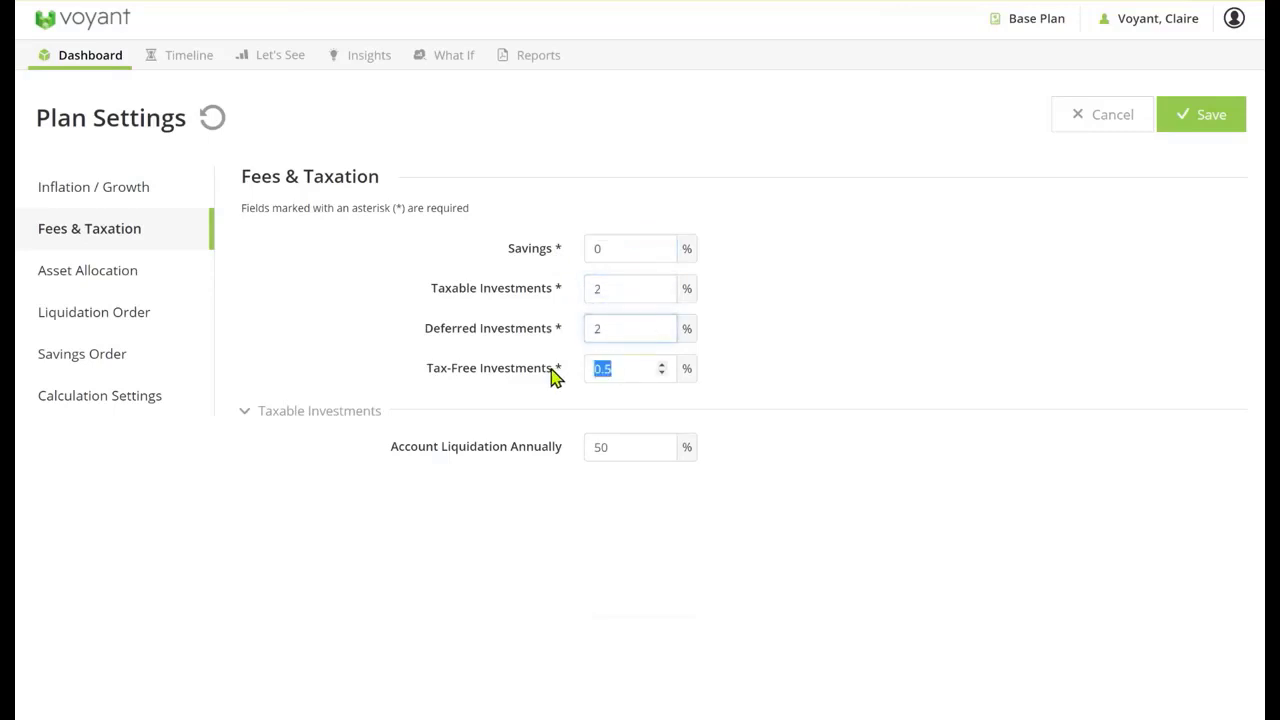
type("2")
Set the plan's savings growth rate to 1%, recheck the fees and growth assumptions, and save the plan settings
left_click(94, 190)
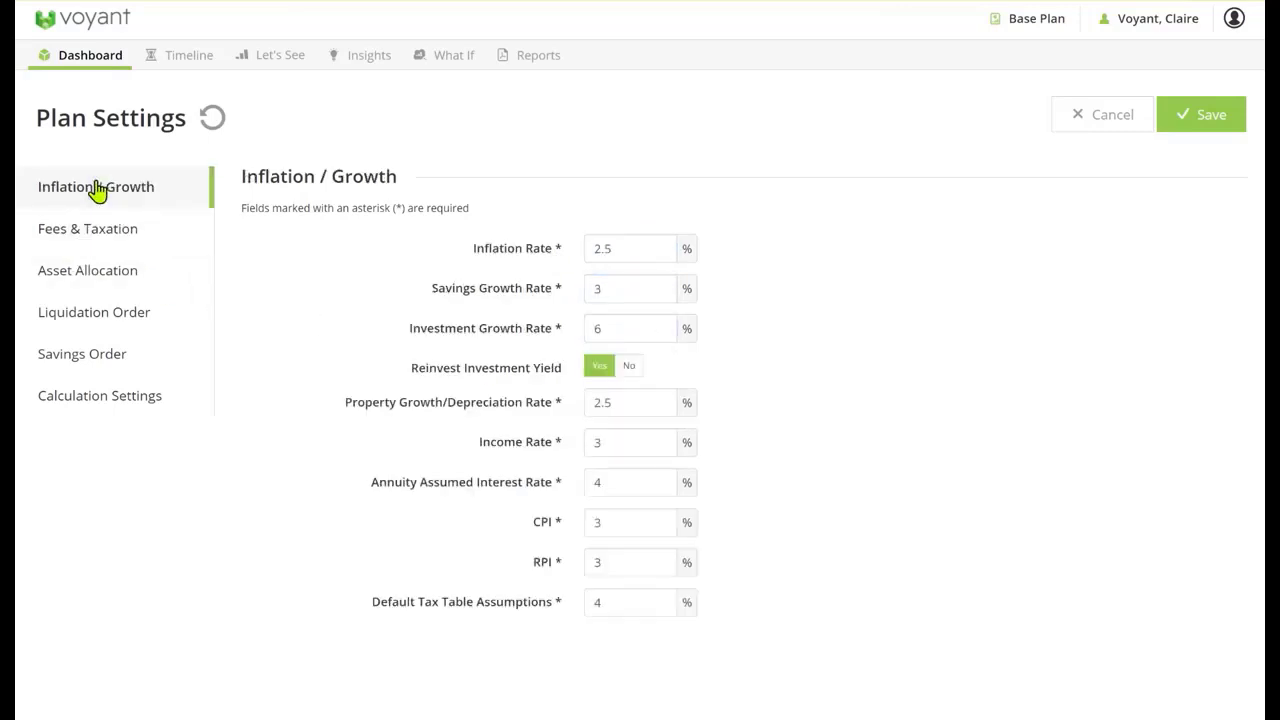
double_click(640, 290)
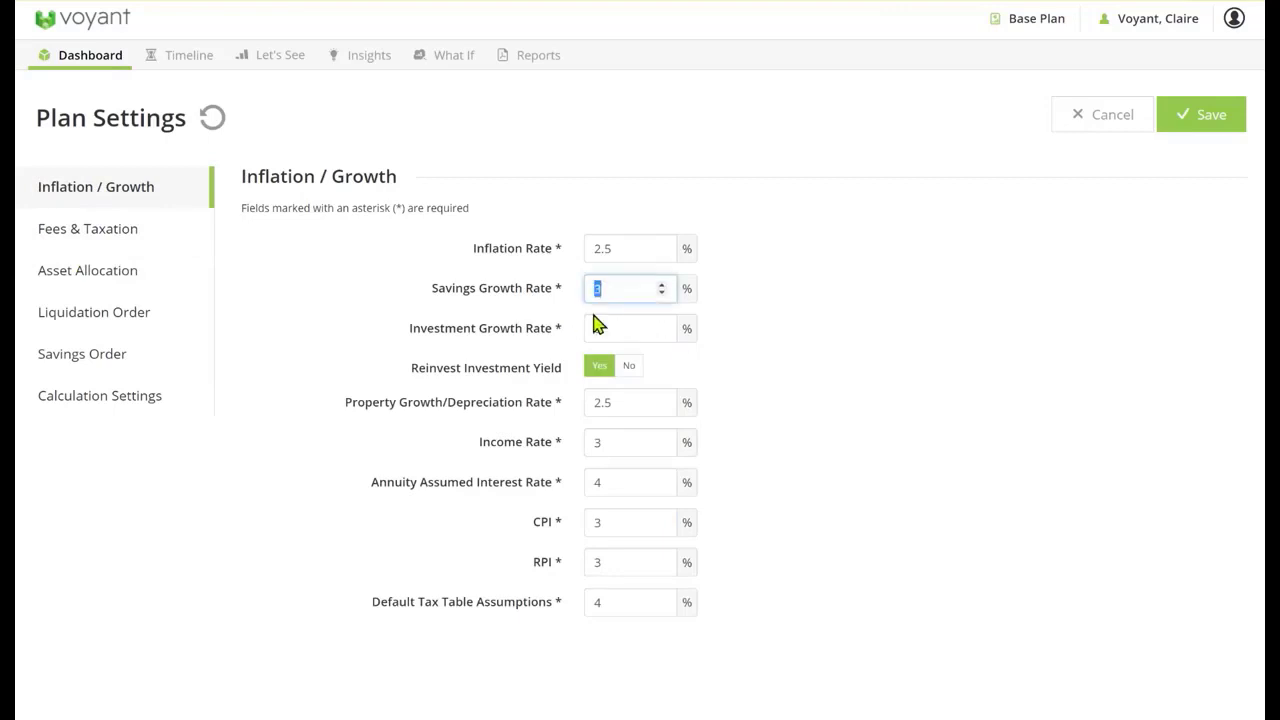
type("1")
double_click(622, 329)
left_click(122, 228)
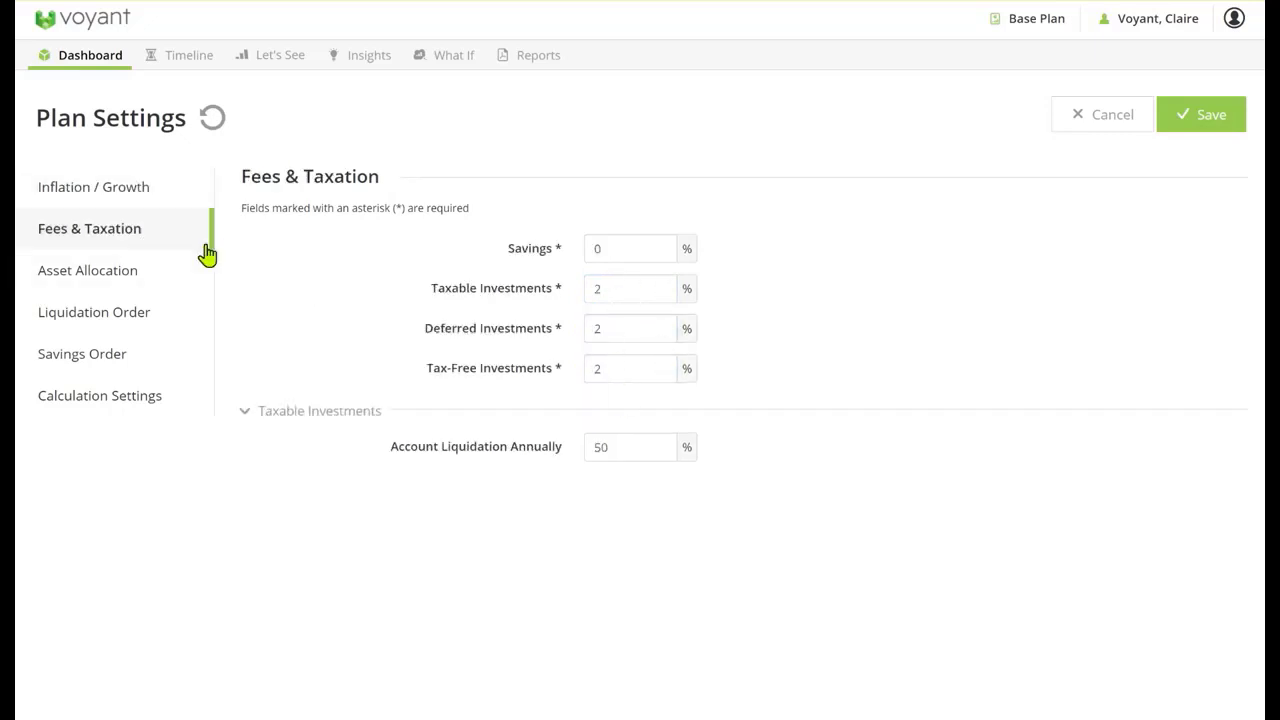
left_click(101, 191)
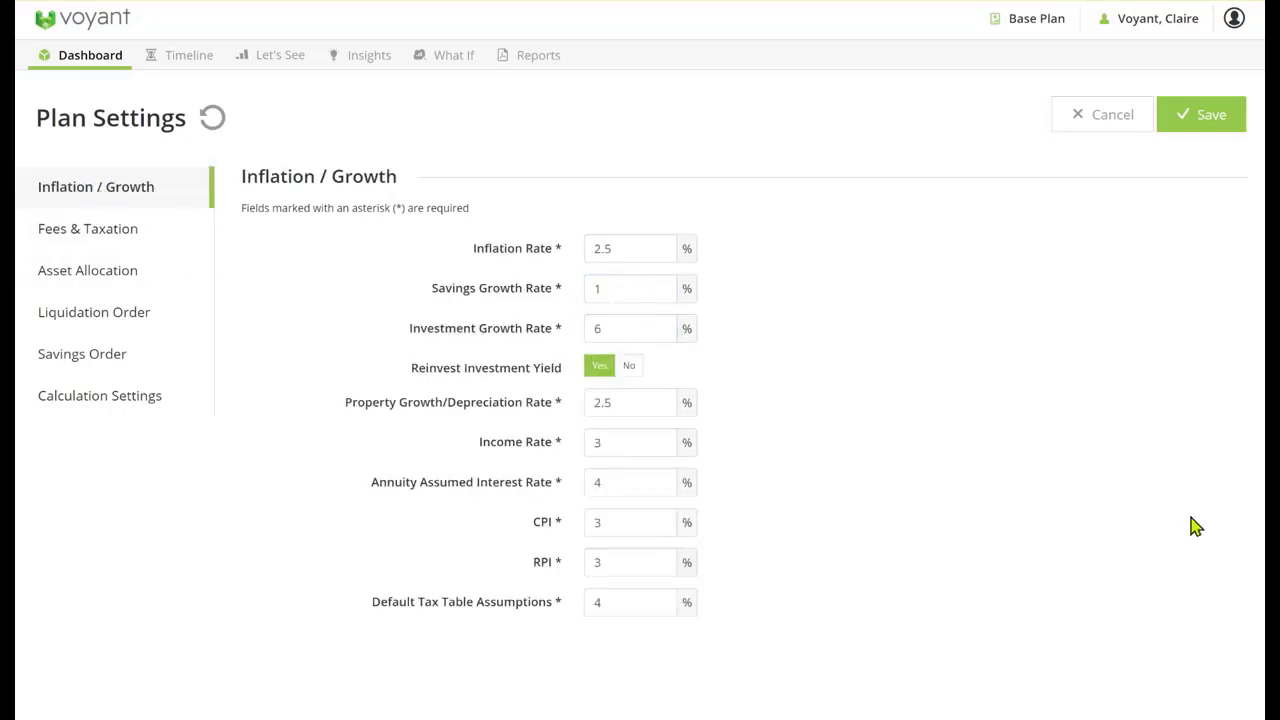
left_click(1194, 124)
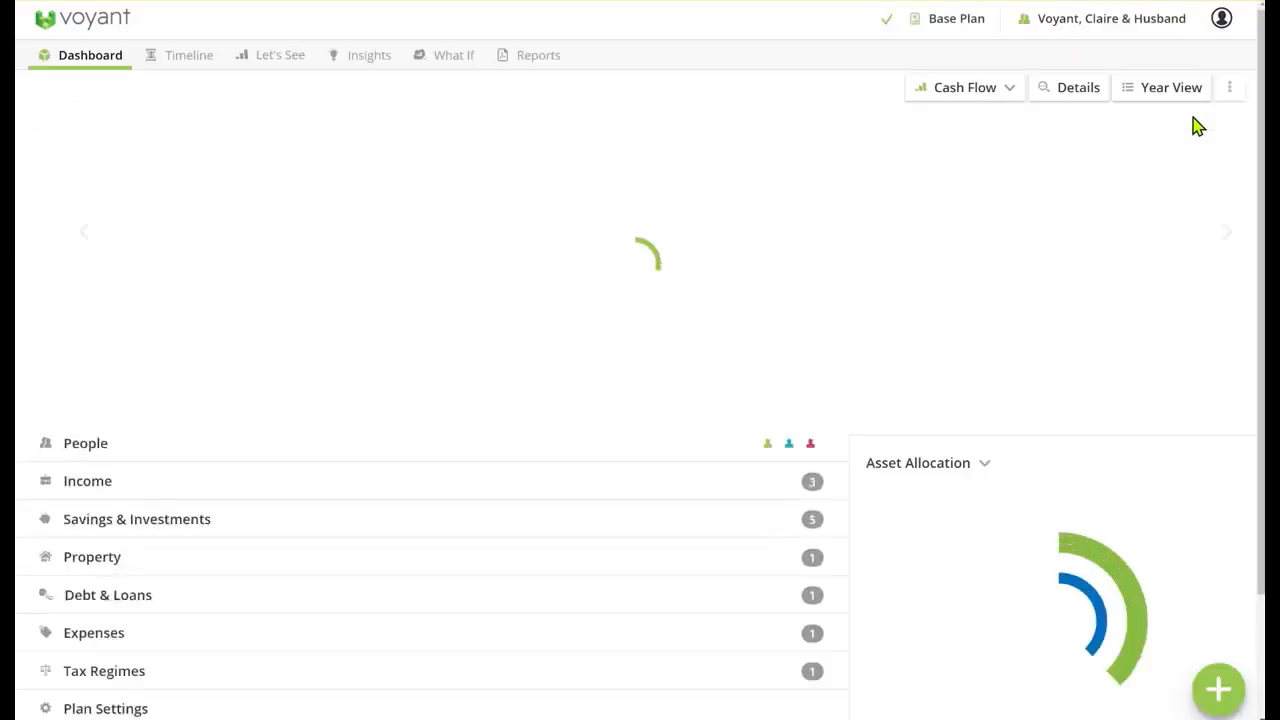
Expand the dashboard's item lists and start another basic expense
scroll(694, 591, "down", 1)
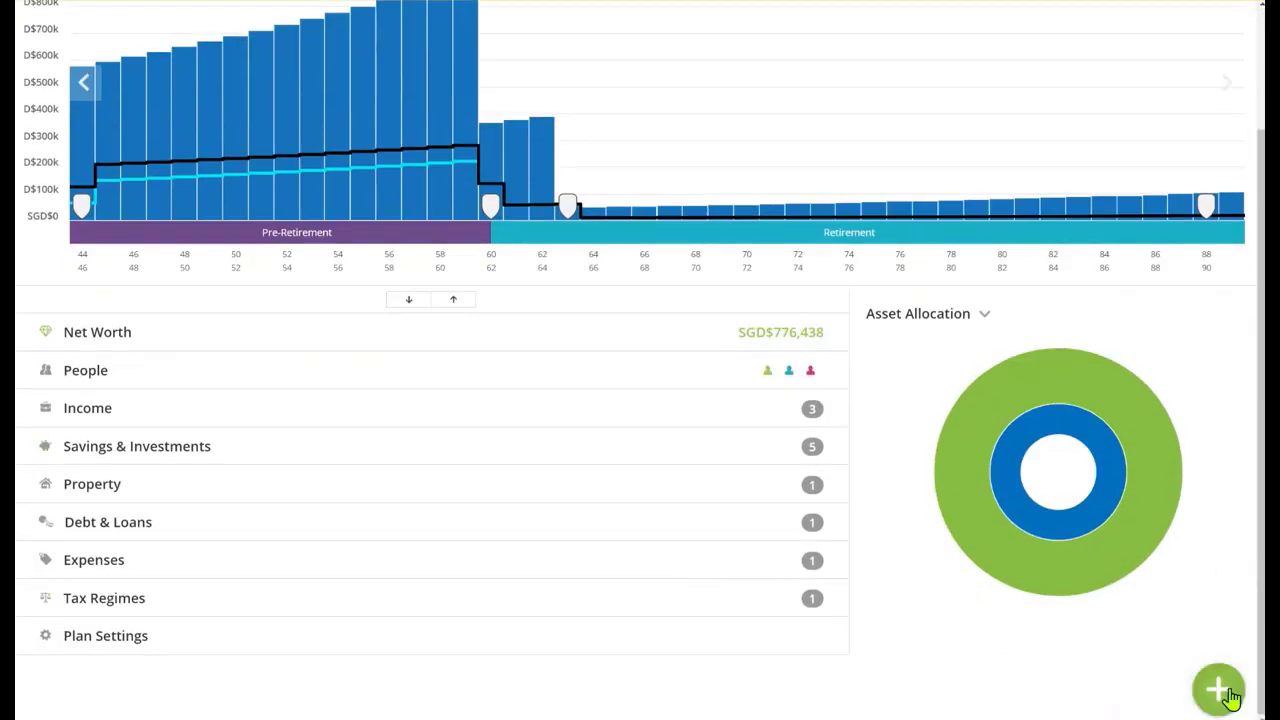
left_click(409, 300)
scroll(1006, 608, "down", 5)
left_click(1218, 688)
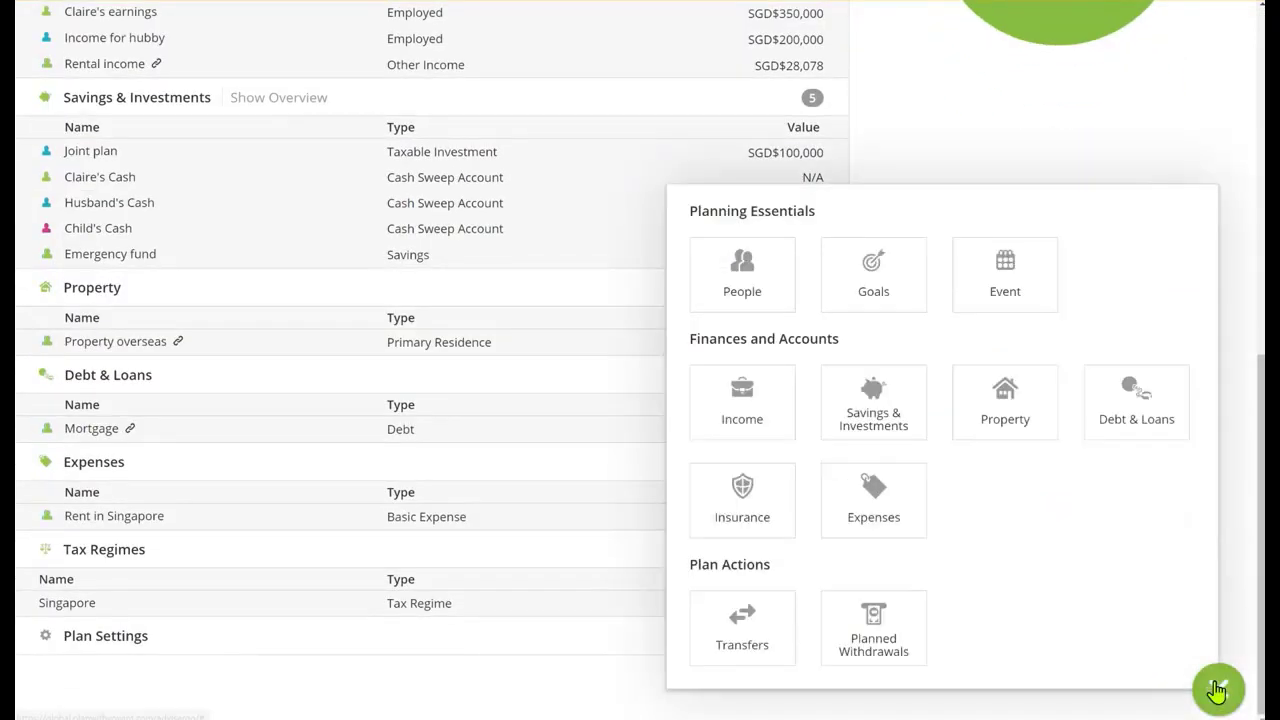
left_click(912, 506)
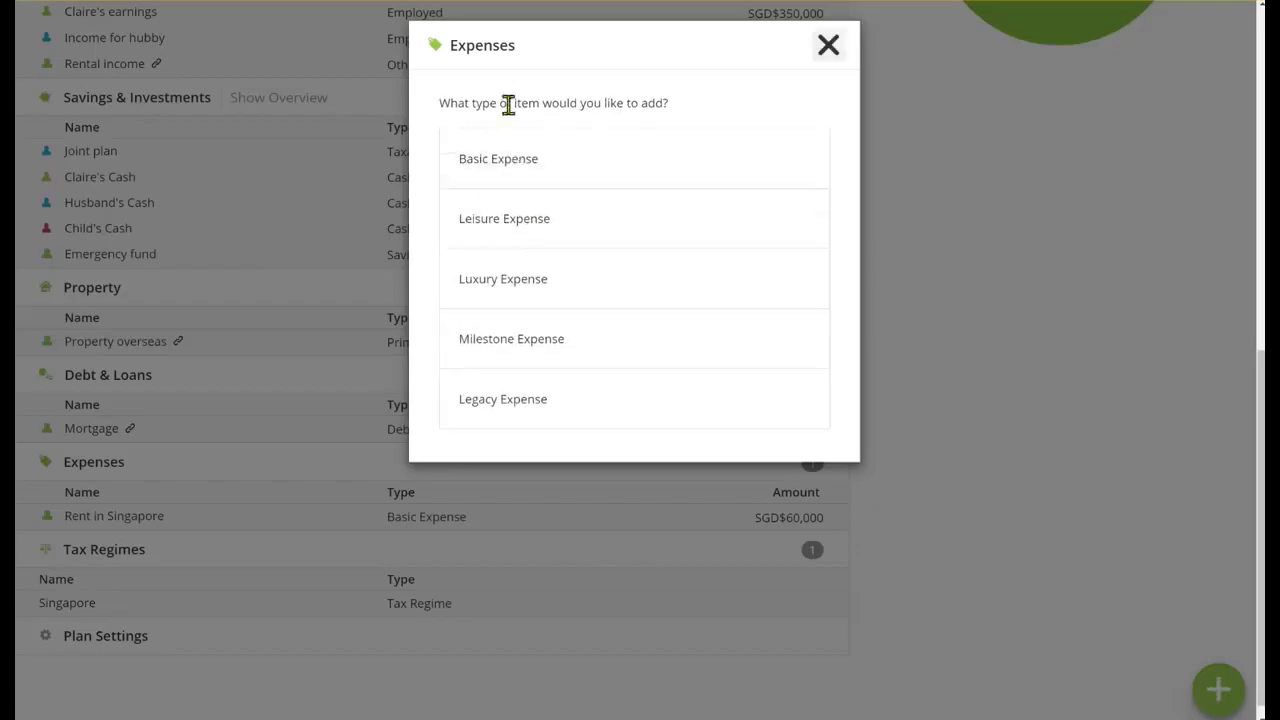
left_click(517, 169)
Name the new basic expense Home helper and set its amount to SGD$1,500 monthly
left_click(652, 284)
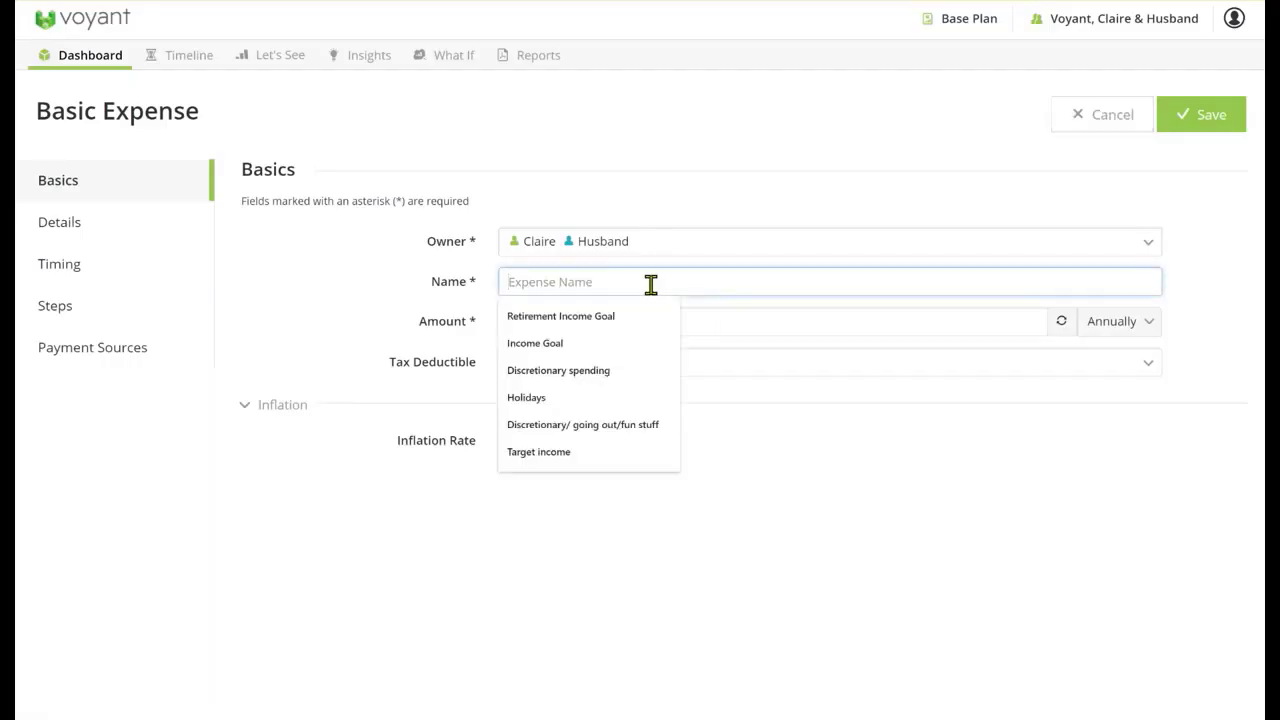
type("Home helper")
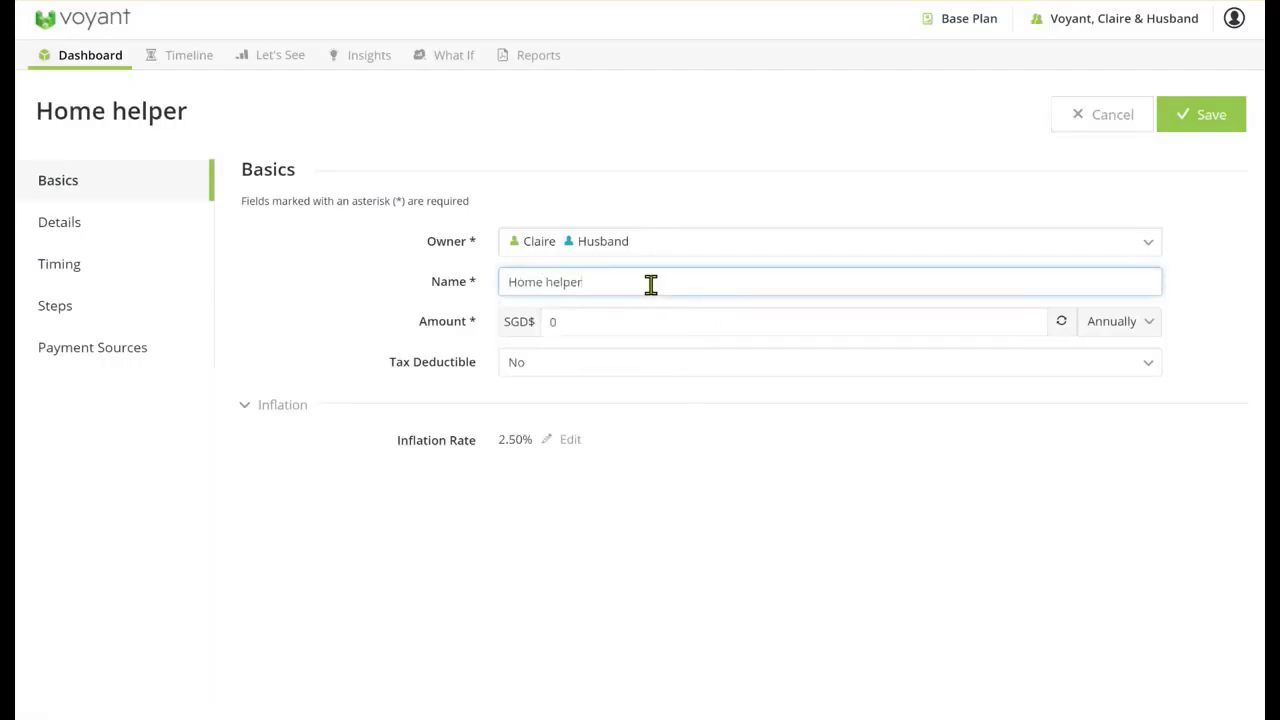
key("Tab")
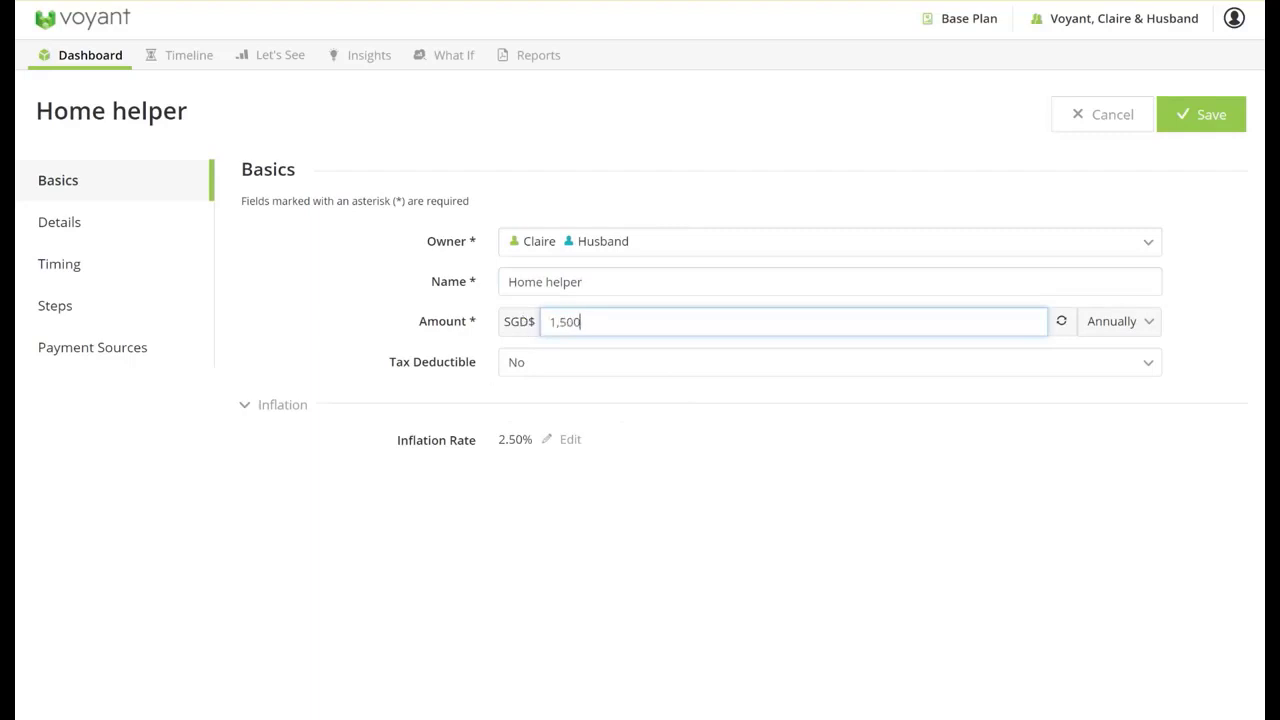
left_click(1124, 321)
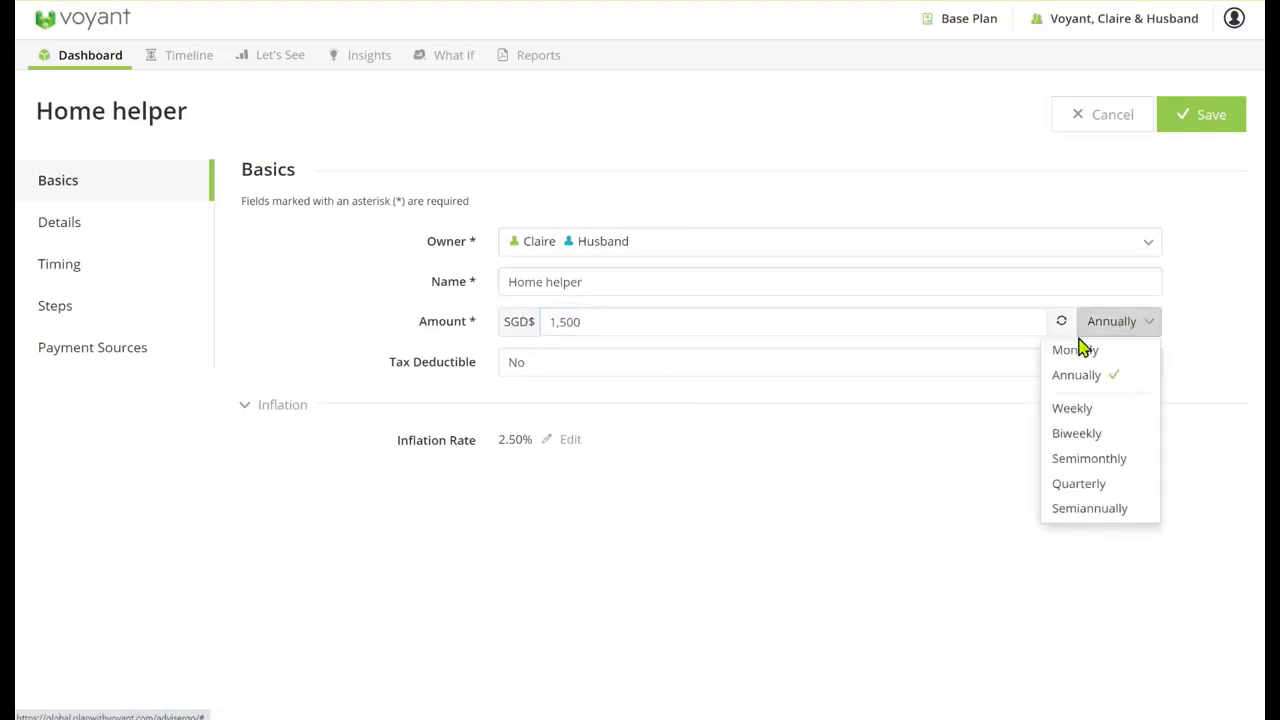
left_click(1088, 345)
Set the Home helper expense to end at the wife's retirement at age 60 and save it
left_click(67, 265)
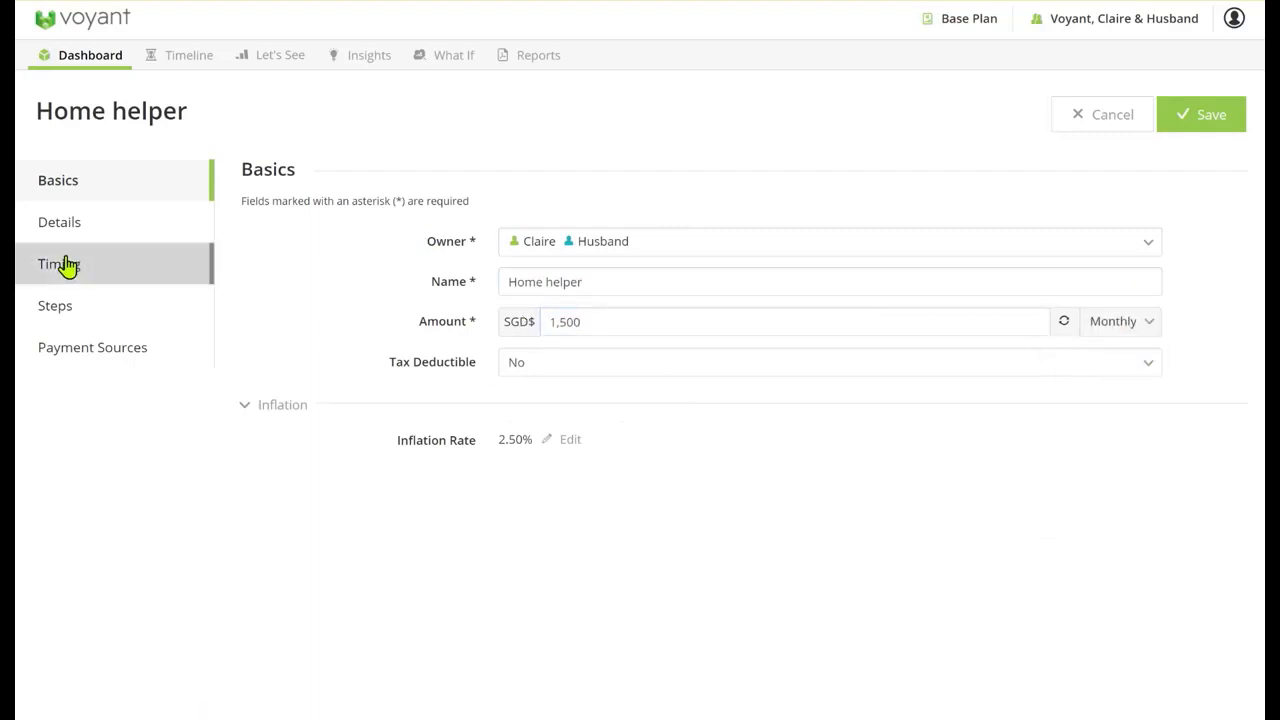
mouse_move(597, 590)
left_mouse_down()
mouse_move(720, 497)
mouse_move(910, 275)
left_mouse_up()
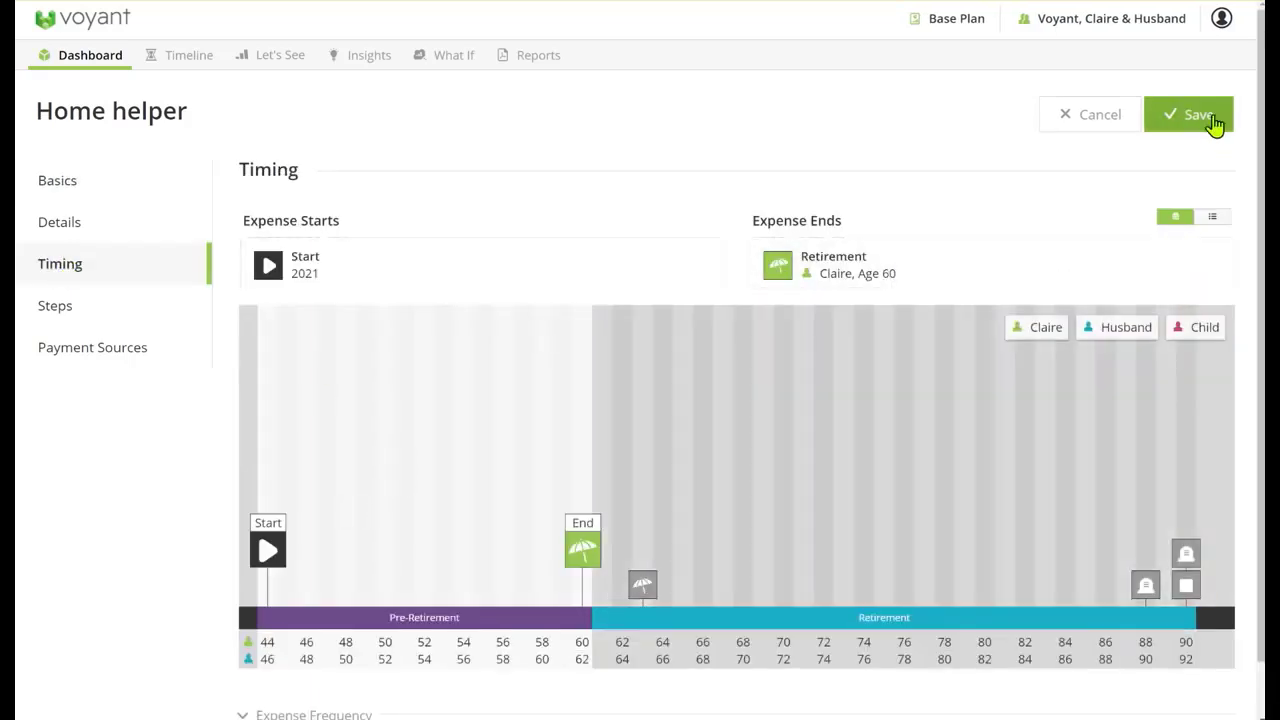
left_click(1218, 126)
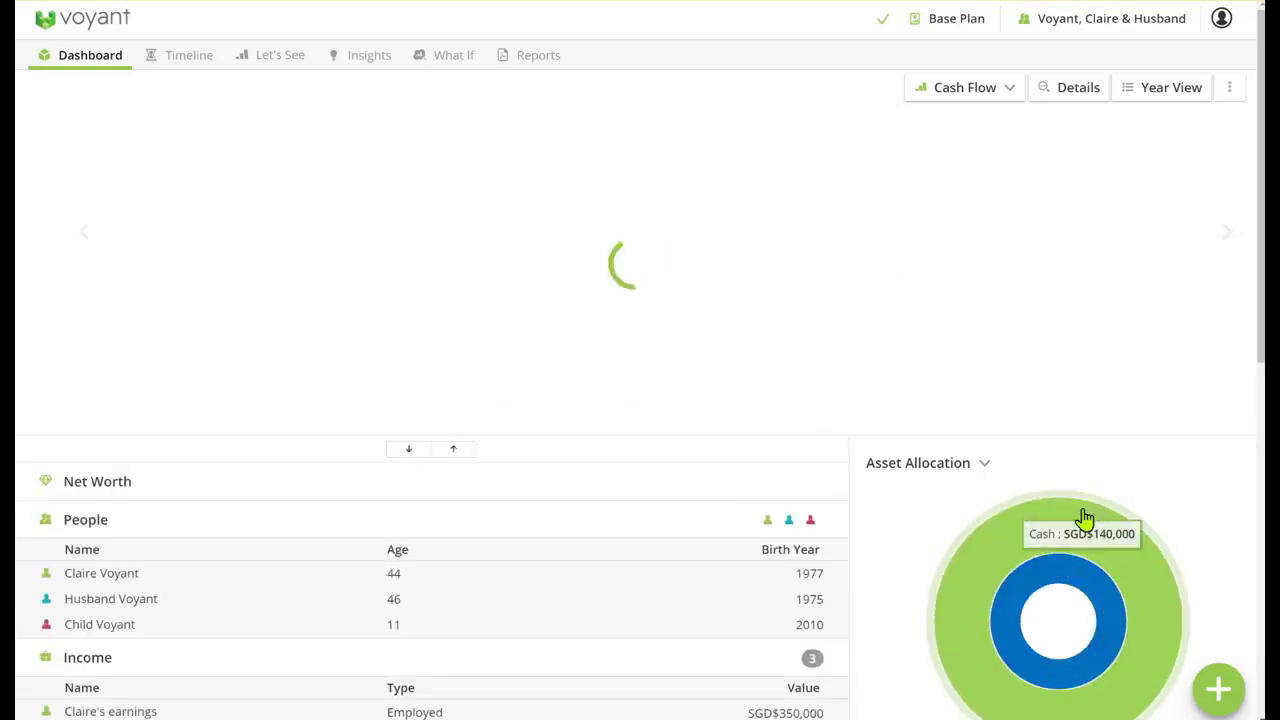
Add a luxury expense named Holiday with an annual amount of SGD$20,000
left_click(1232, 689)
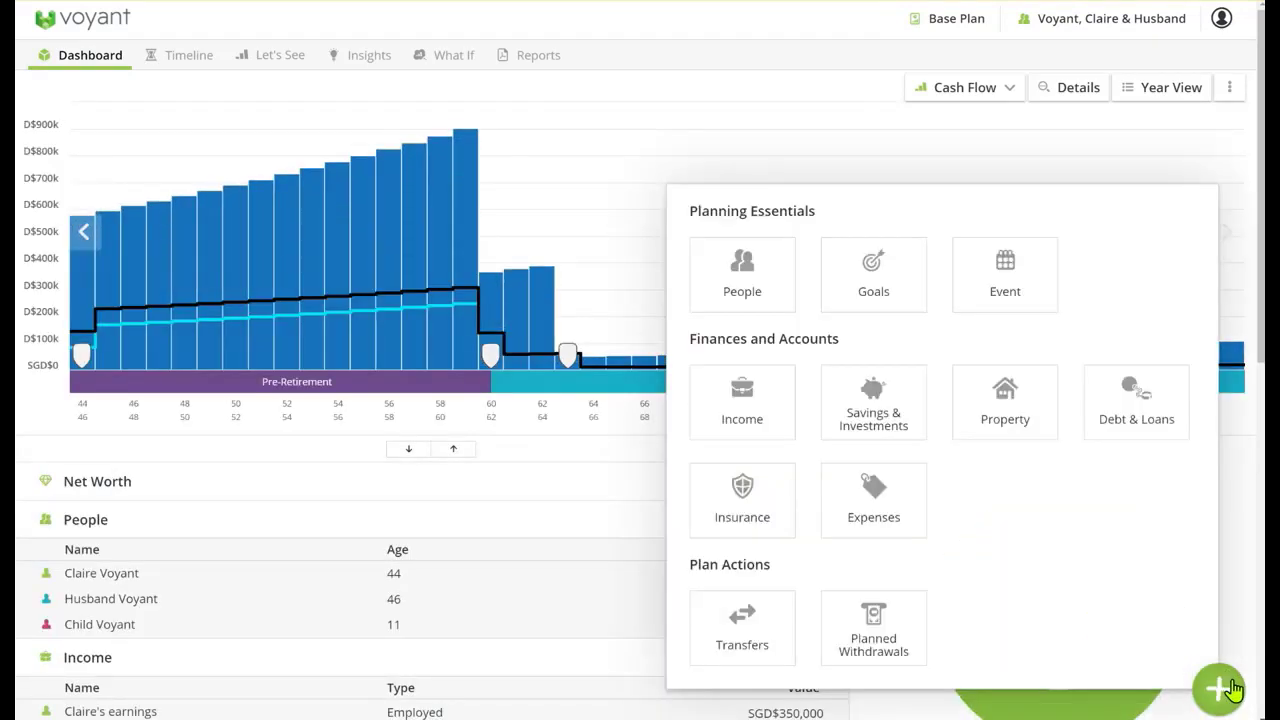
left_click(898, 510)
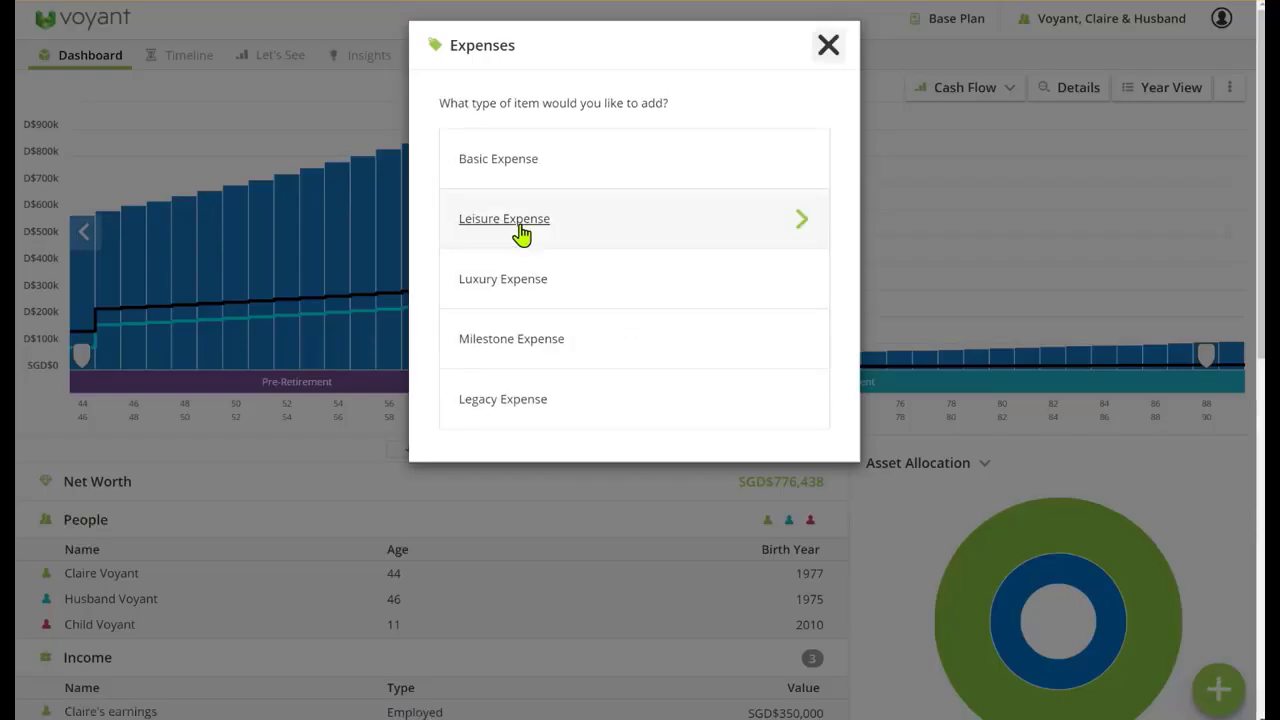
left_click(508, 280)
left_click(546, 284)
type("H")
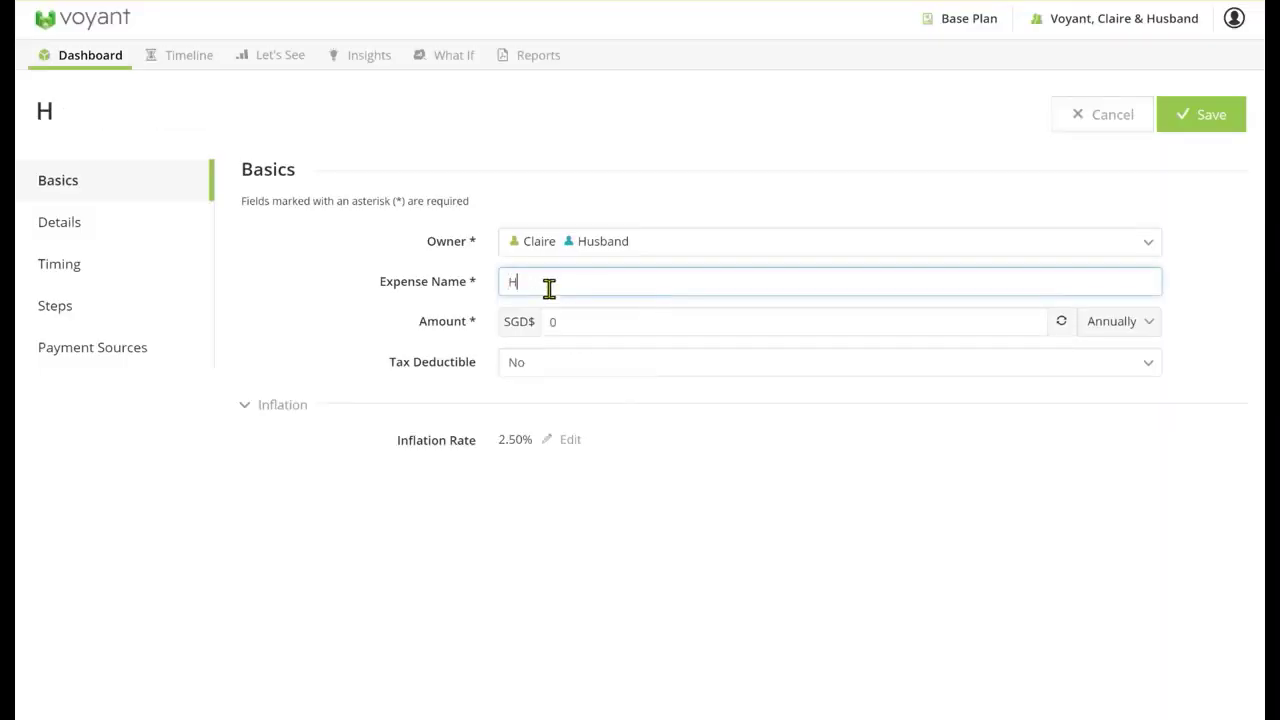
type("oliday")
left_click(588, 317)
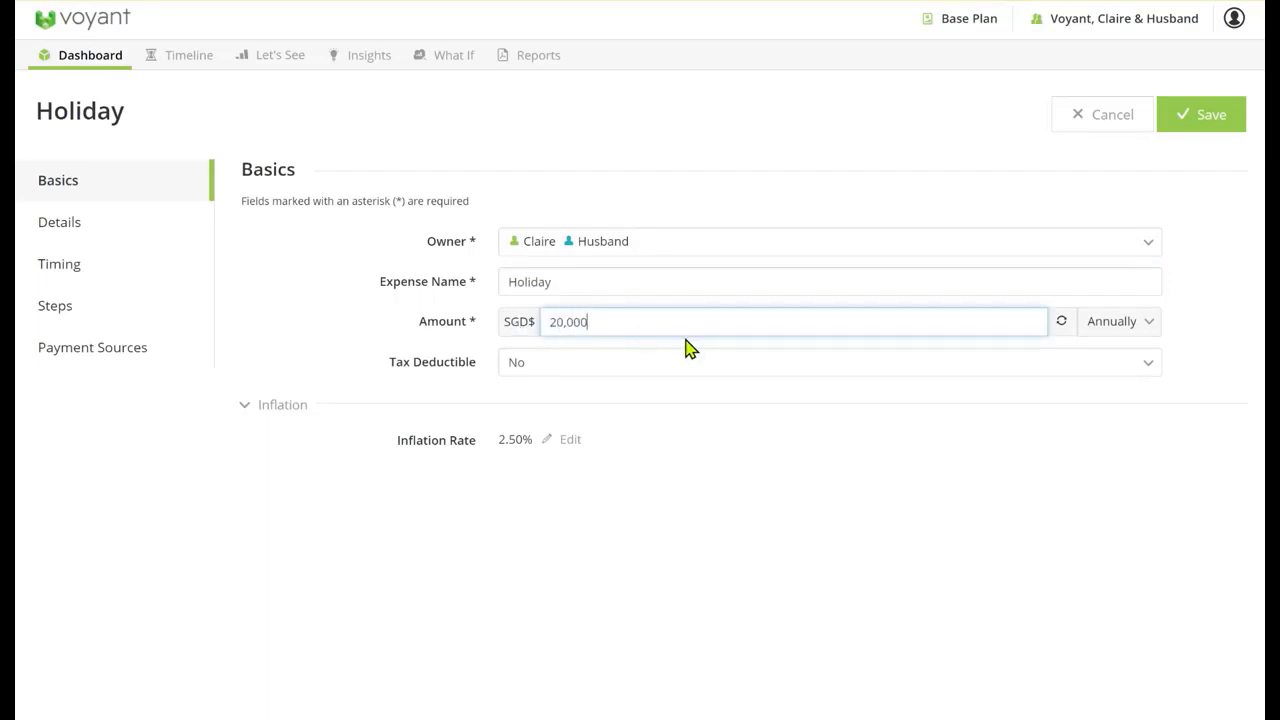
Set the Holiday expense to end at the wife's retirement at age 60 and save it
left_click(106, 270)
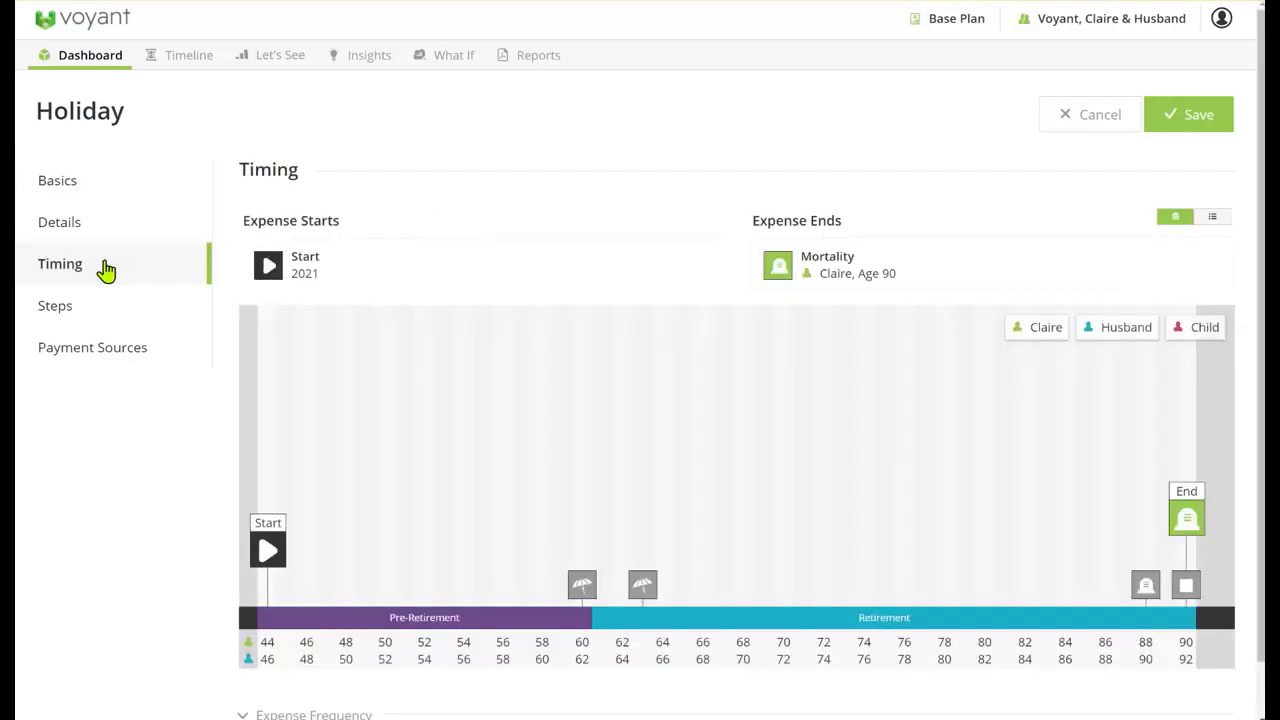
mouse_move(588, 588)
left_click_drag(582, 585, 777, 265)
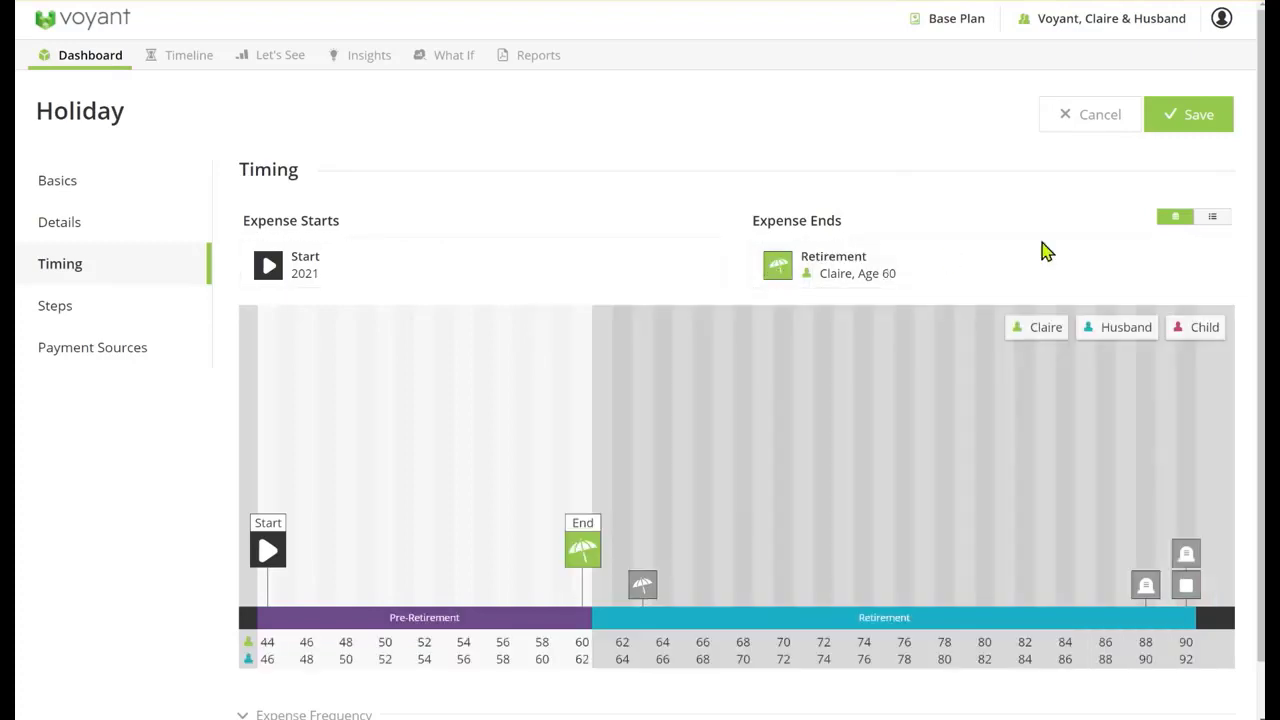
left_click(1170, 130)
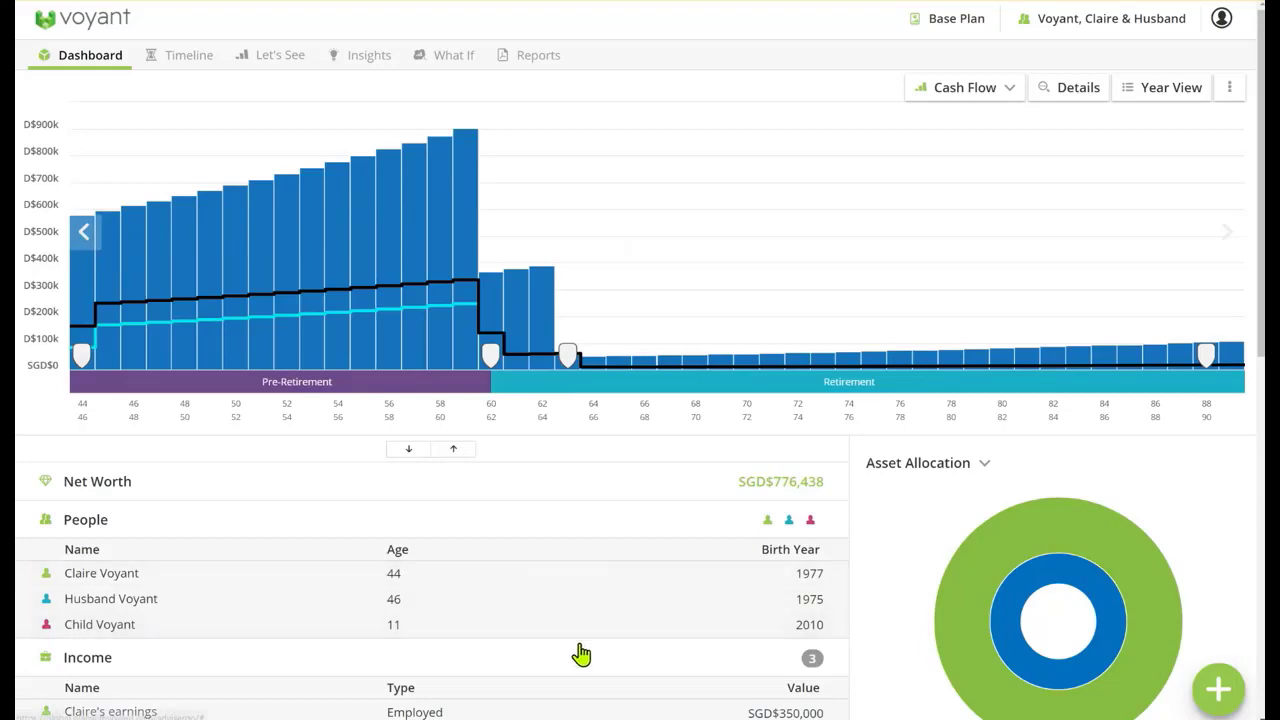
On the plan's timeline, move the husband's retirement event to 2037, at age 62, in line with the wife's retirement
scroll(567, 633, "down", 2)
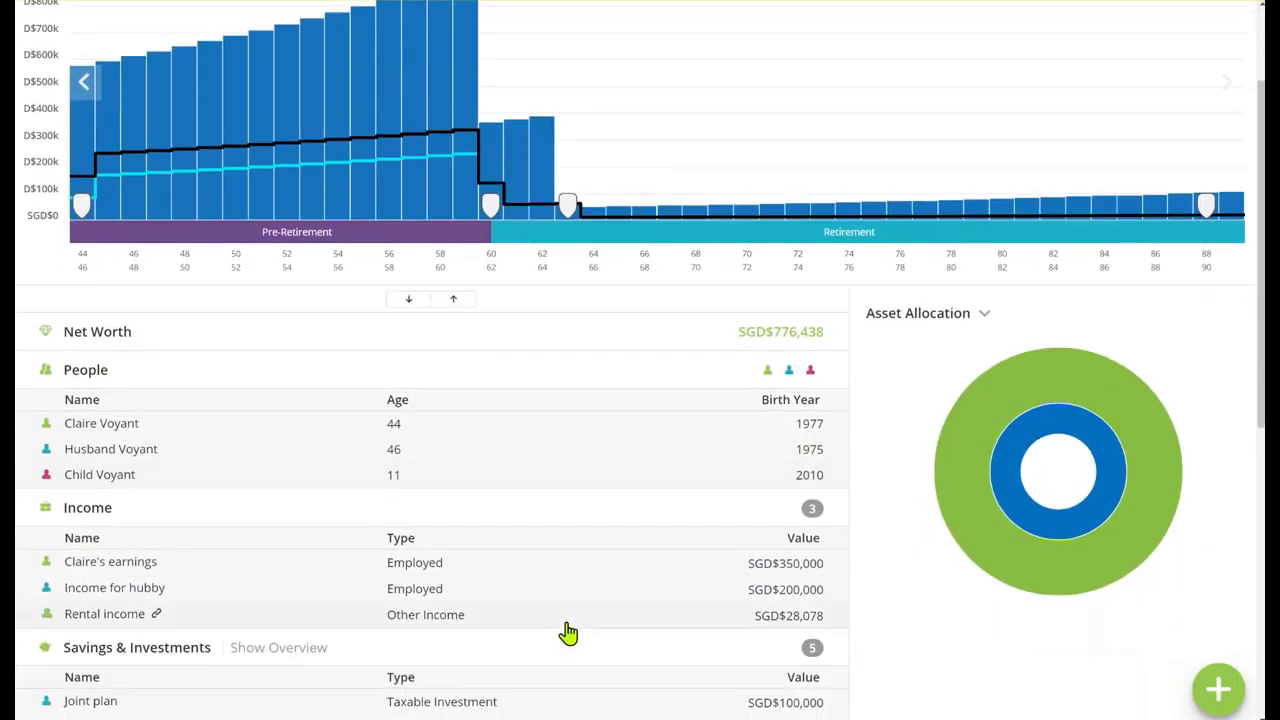
scroll(567, 633, "up", 2)
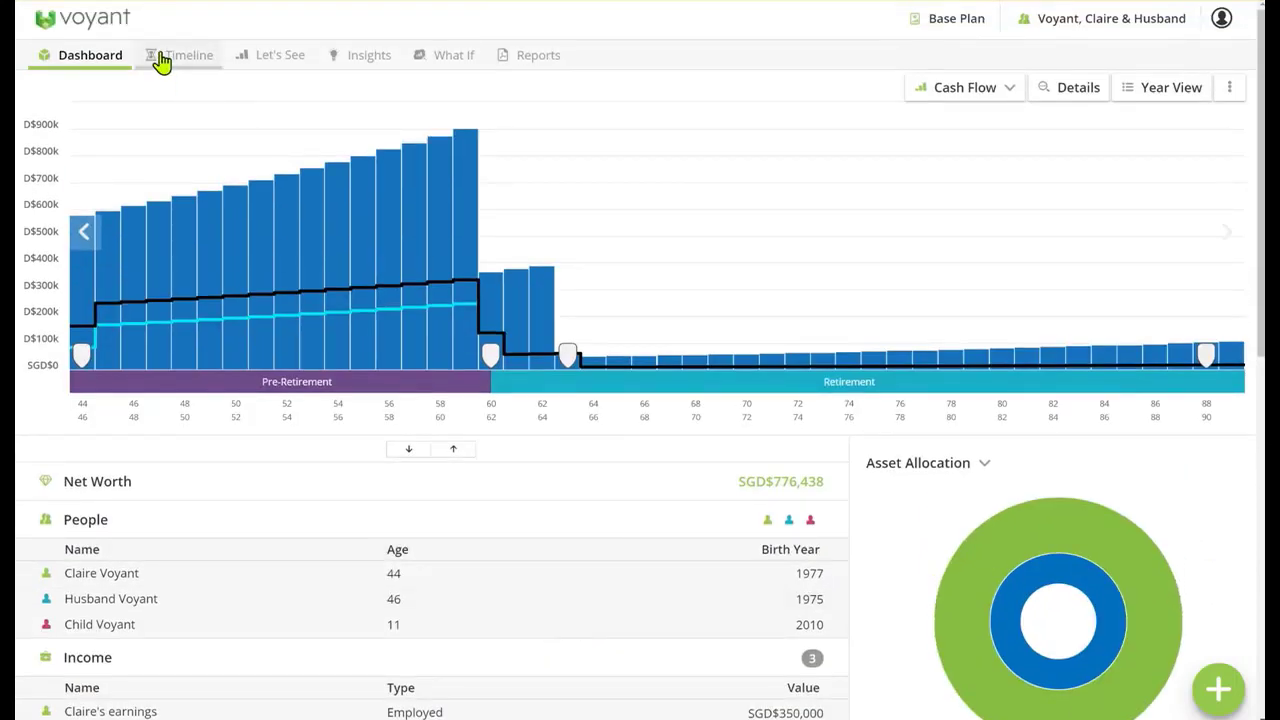
left_click(161, 57)
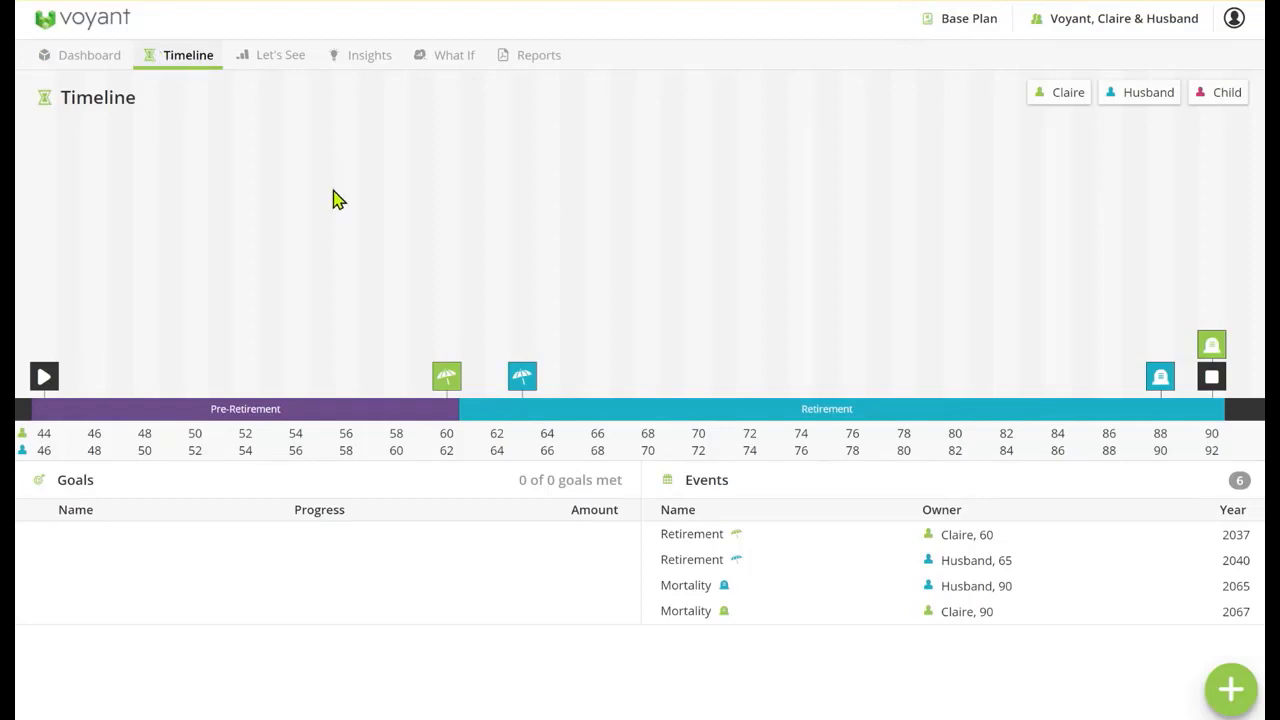
mouse_move(446, 375)
mouse_move(513, 380)
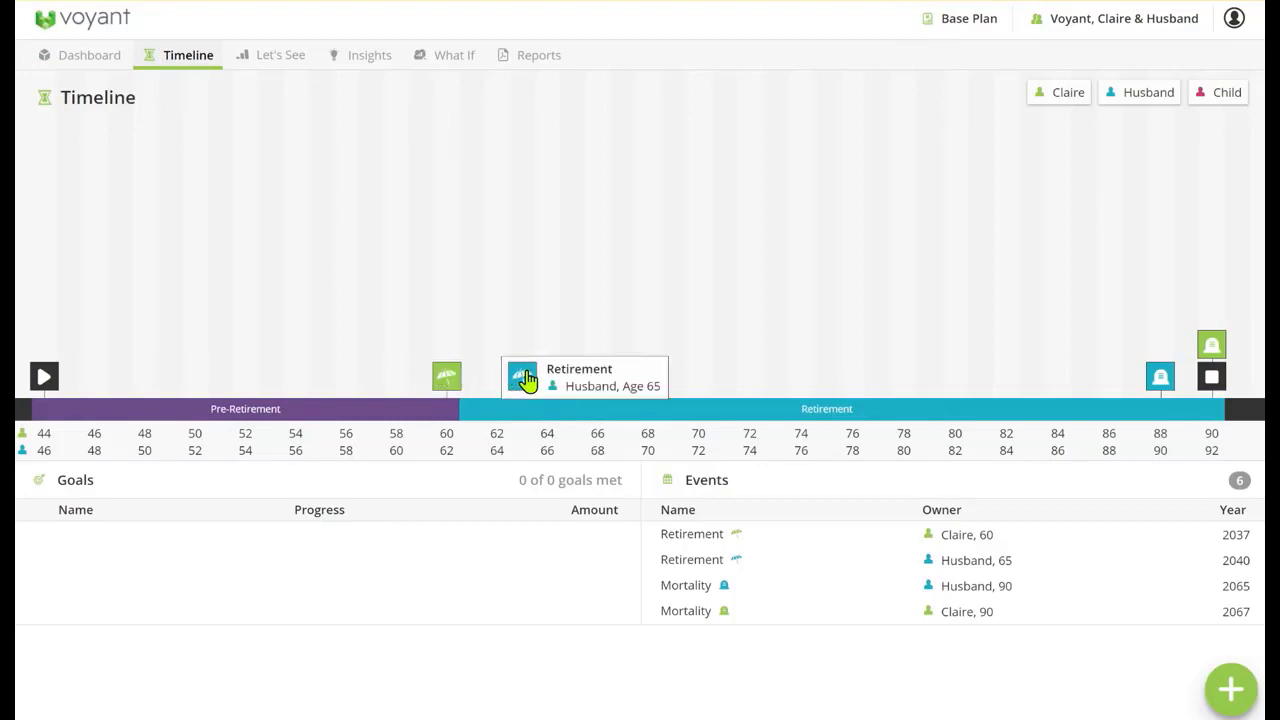
left_click_drag(527, 380, 449, 329)
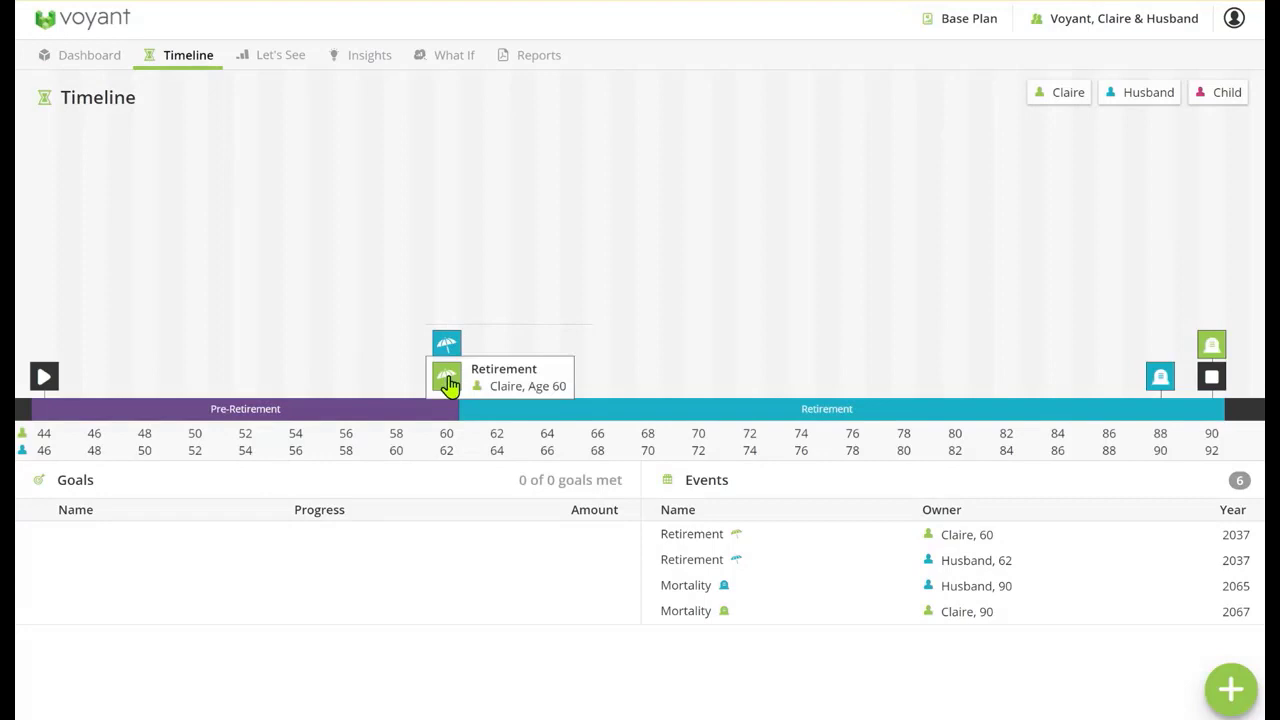
Show only the child on the timeline and add a Graduation event for the child at age 22 in 2032
left_click(1053, 96)
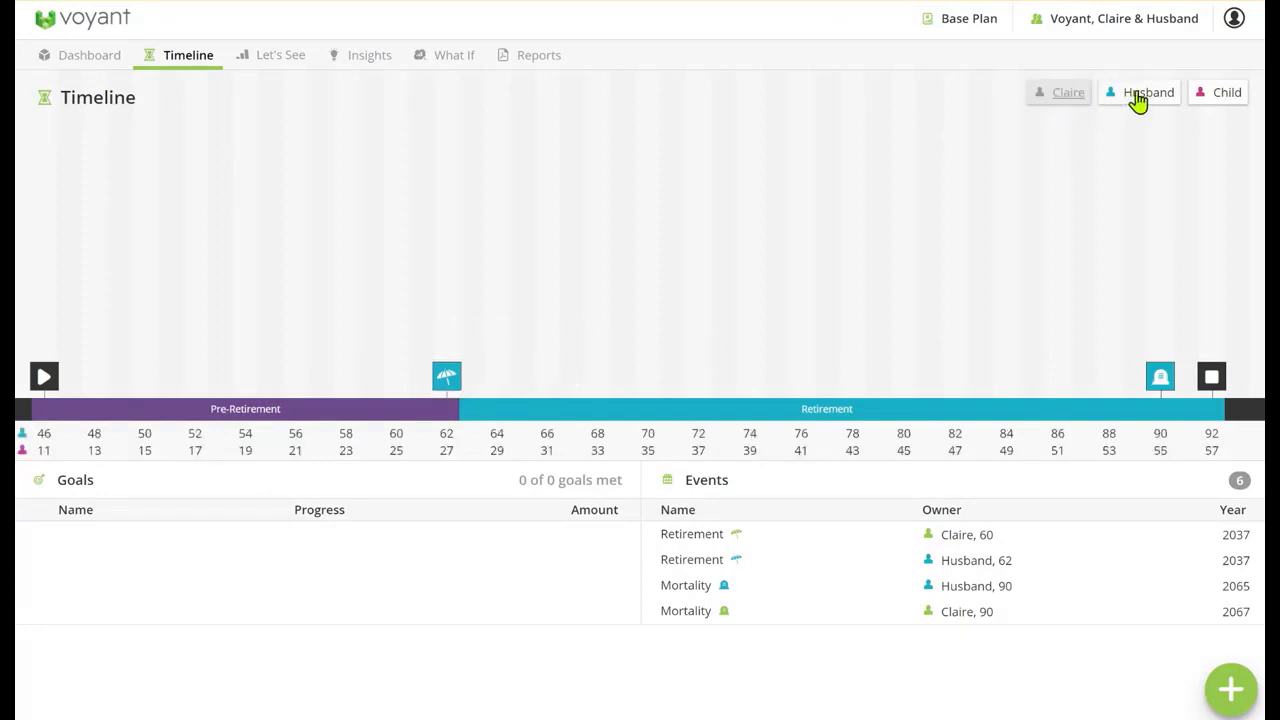
left_click(1140, 96)
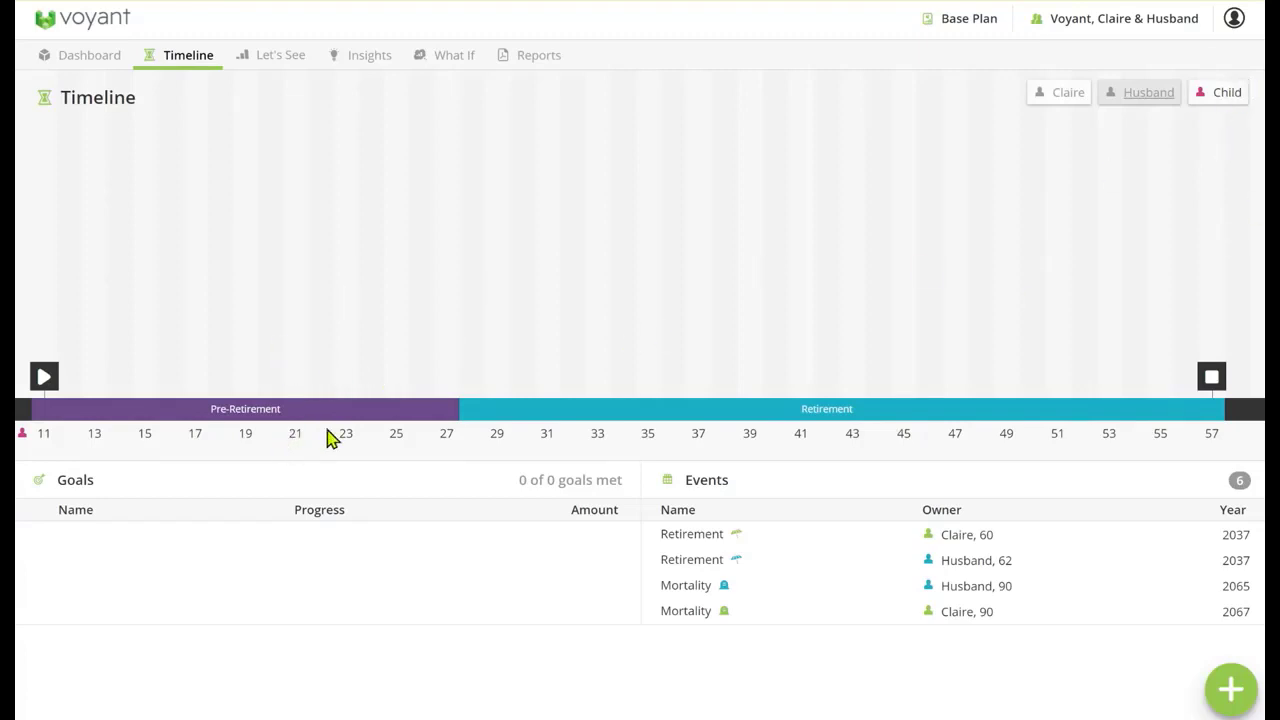
left_click(329, 356)
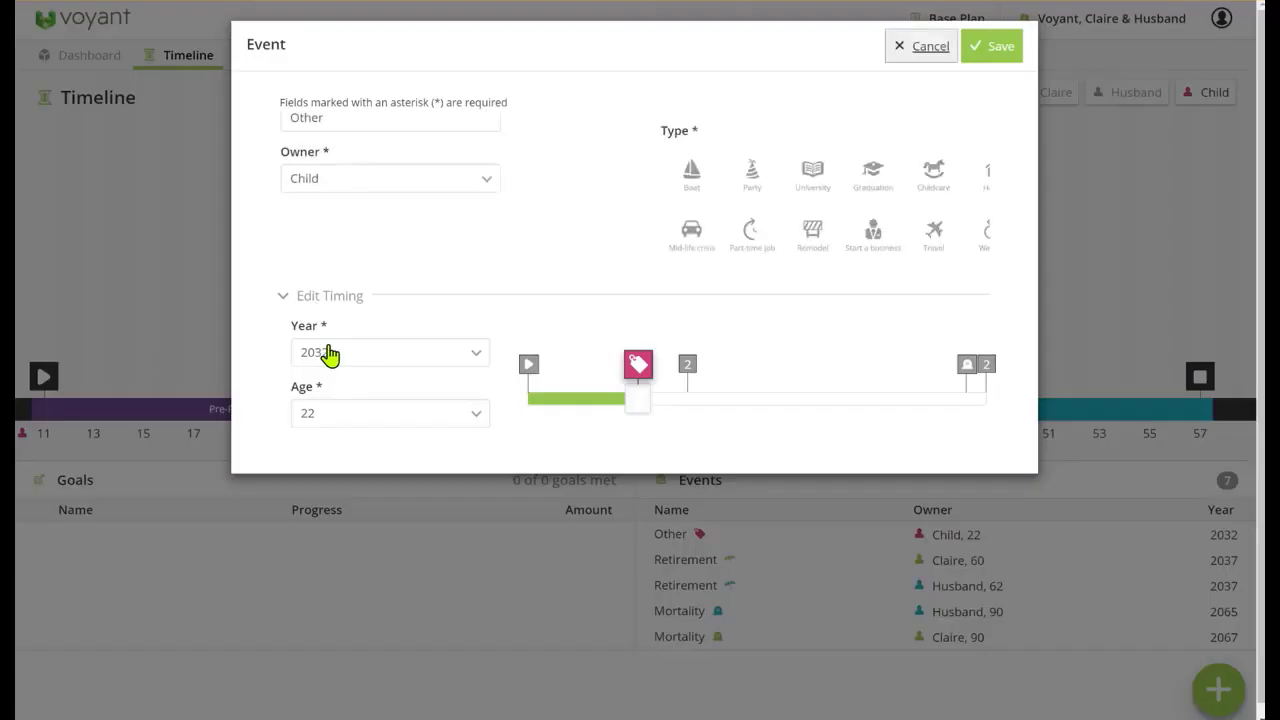
left_click(746, 180)
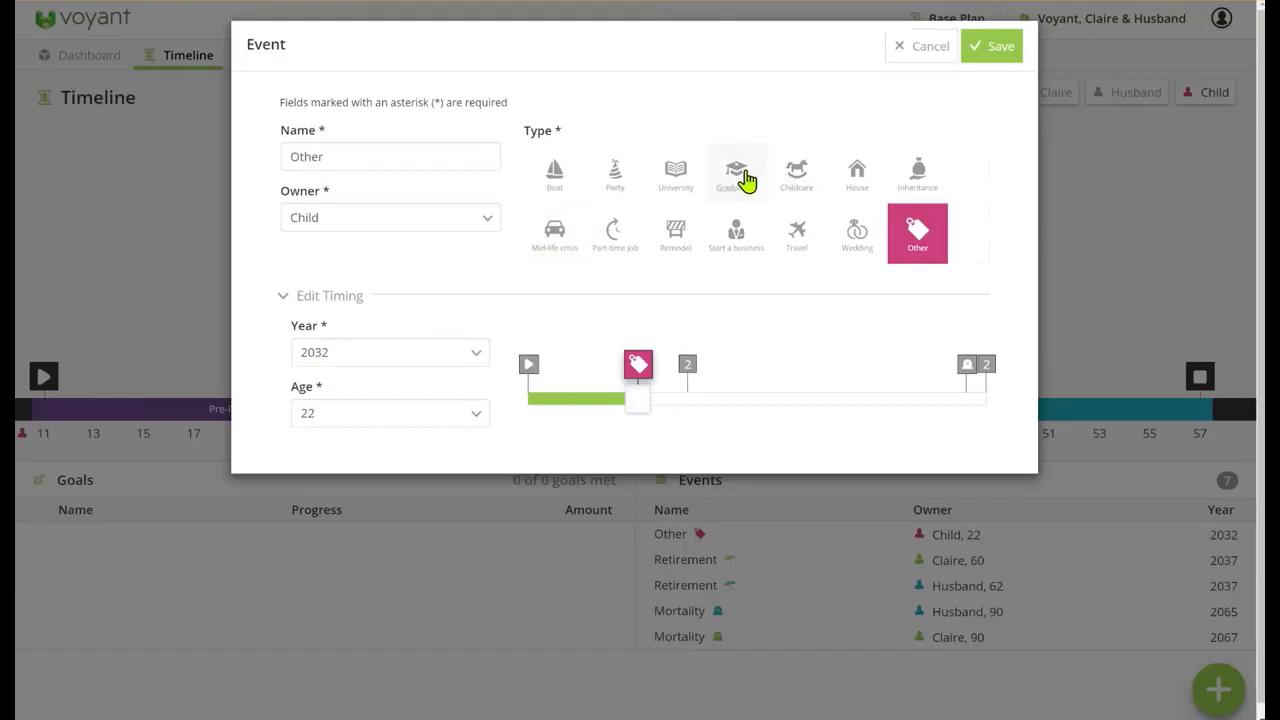
Name the child's graduation event Education fees end and save it
left_click_drag(386, 160, 177, 143)
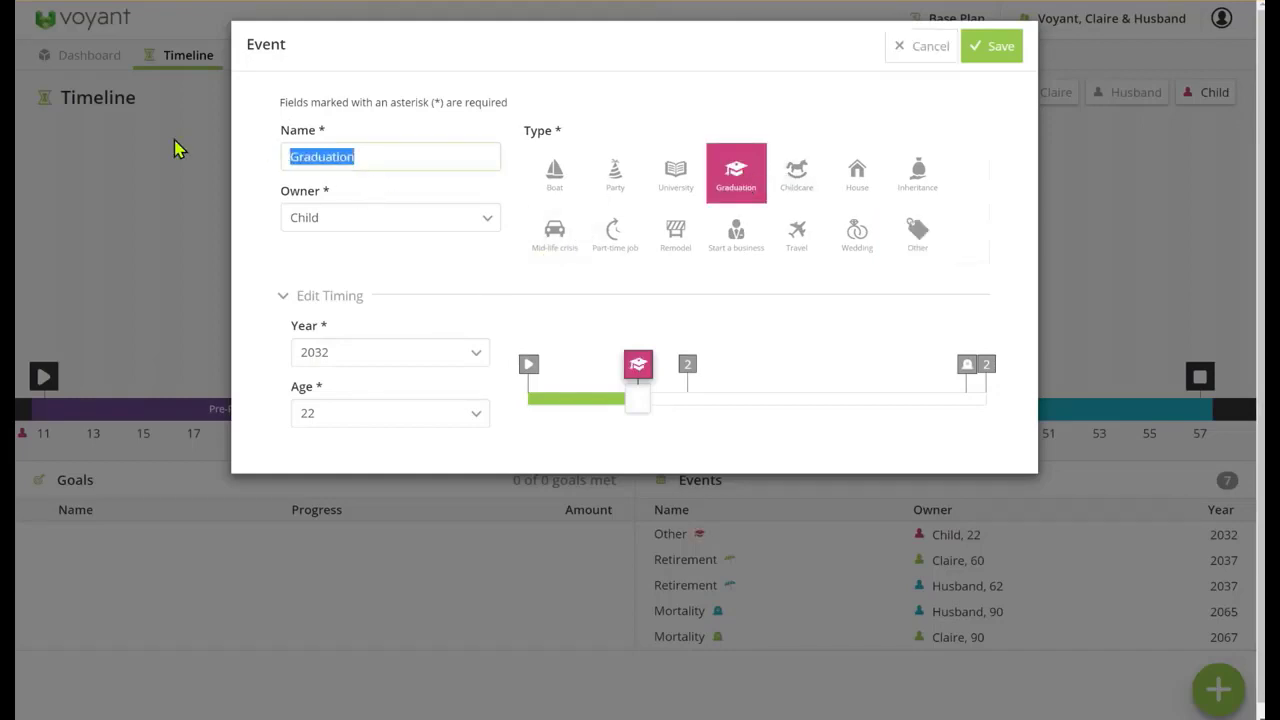
type("Sch")
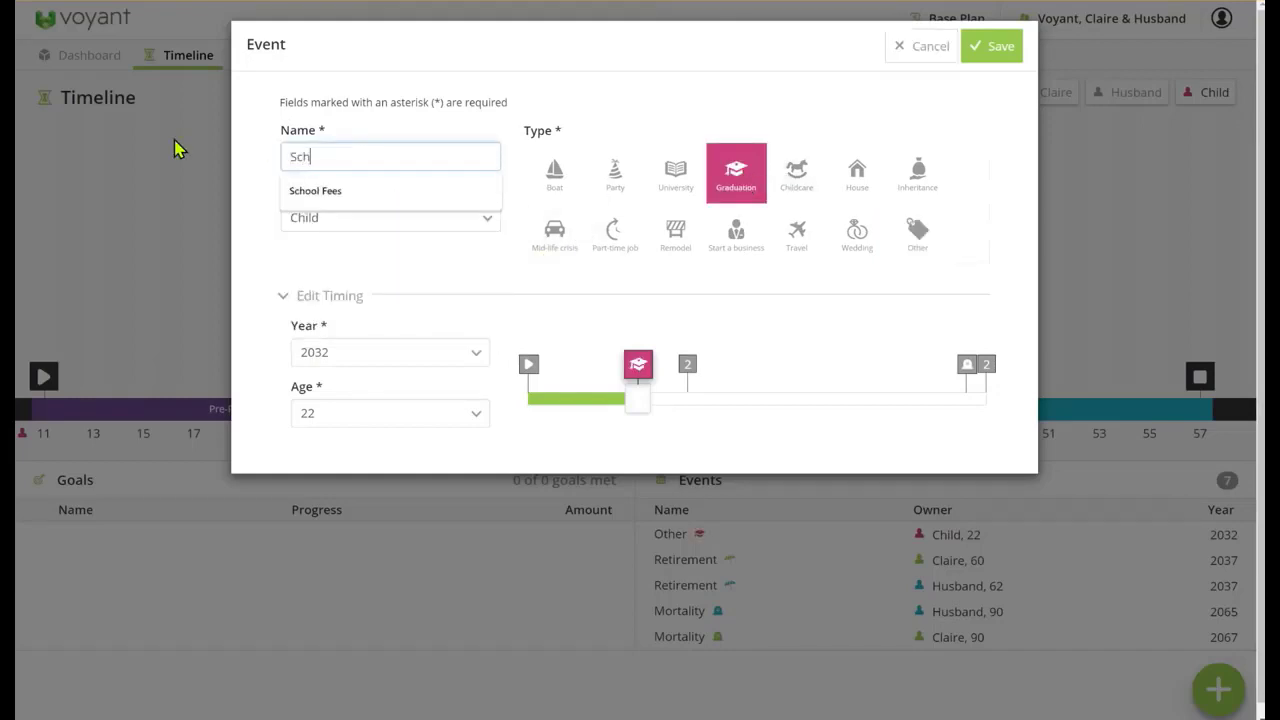
key("BackSpace")
key("BackSpace")
type("Education fees e")
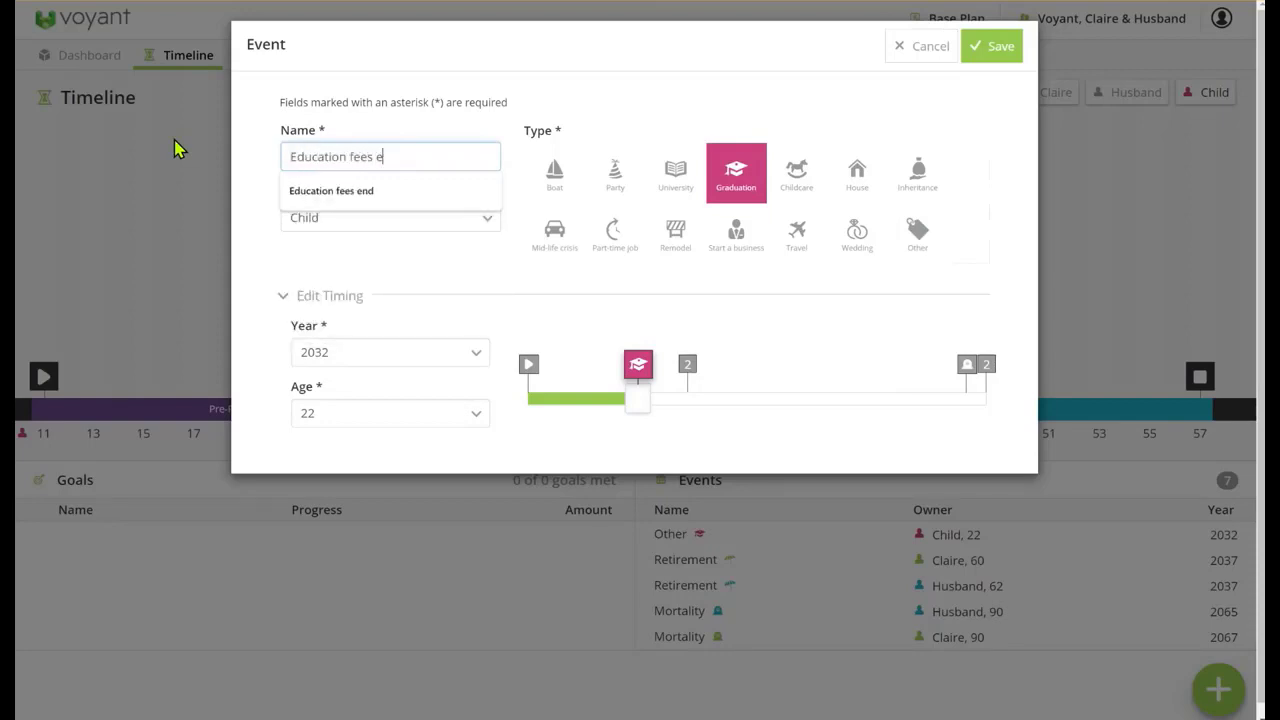
type("nd")
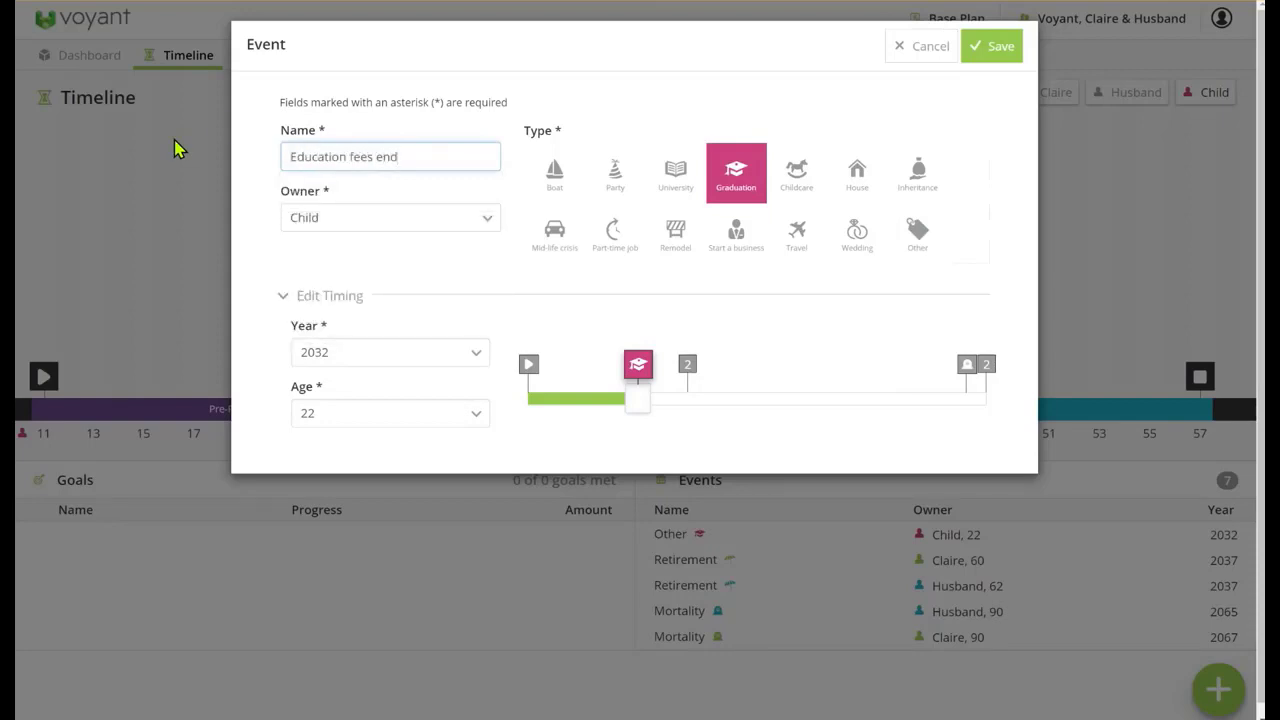
left_click(998, 47)
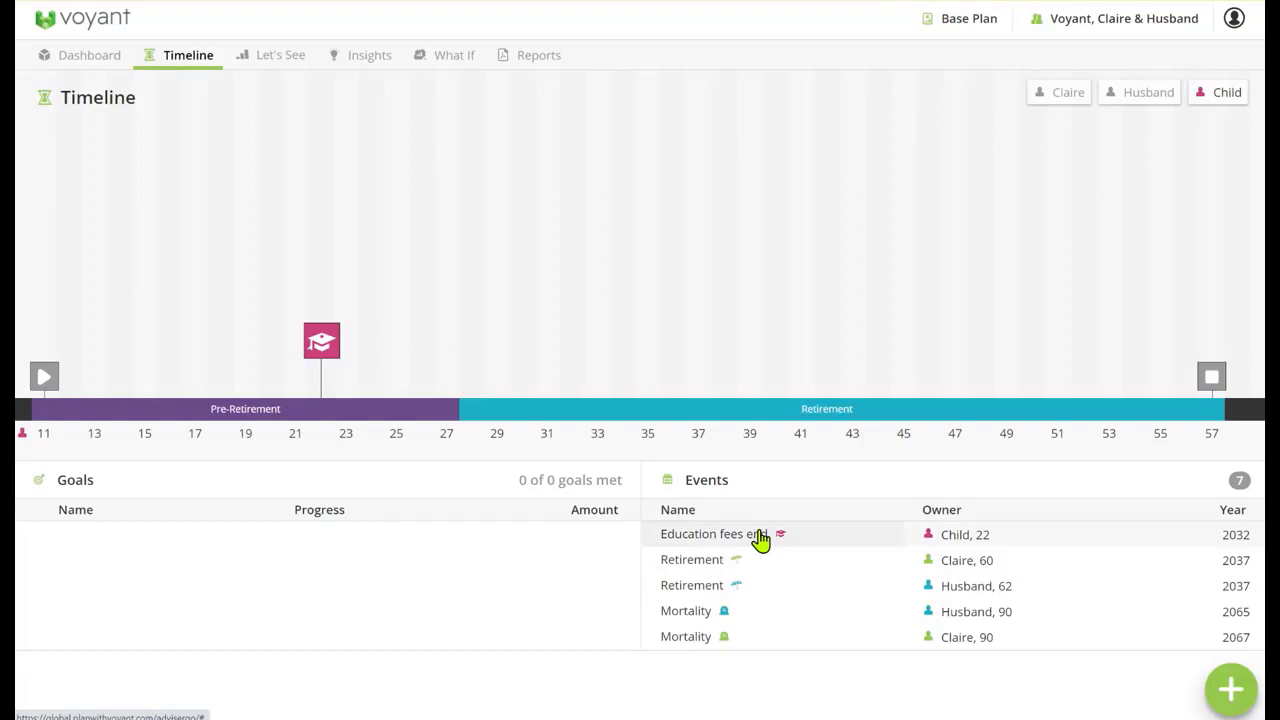
Add a pre-retirement goal named Education fees for the child, using the child's first name, with an annual amount of SGD$35,000
left_click(1244, 696)
left_click(1141, 614)
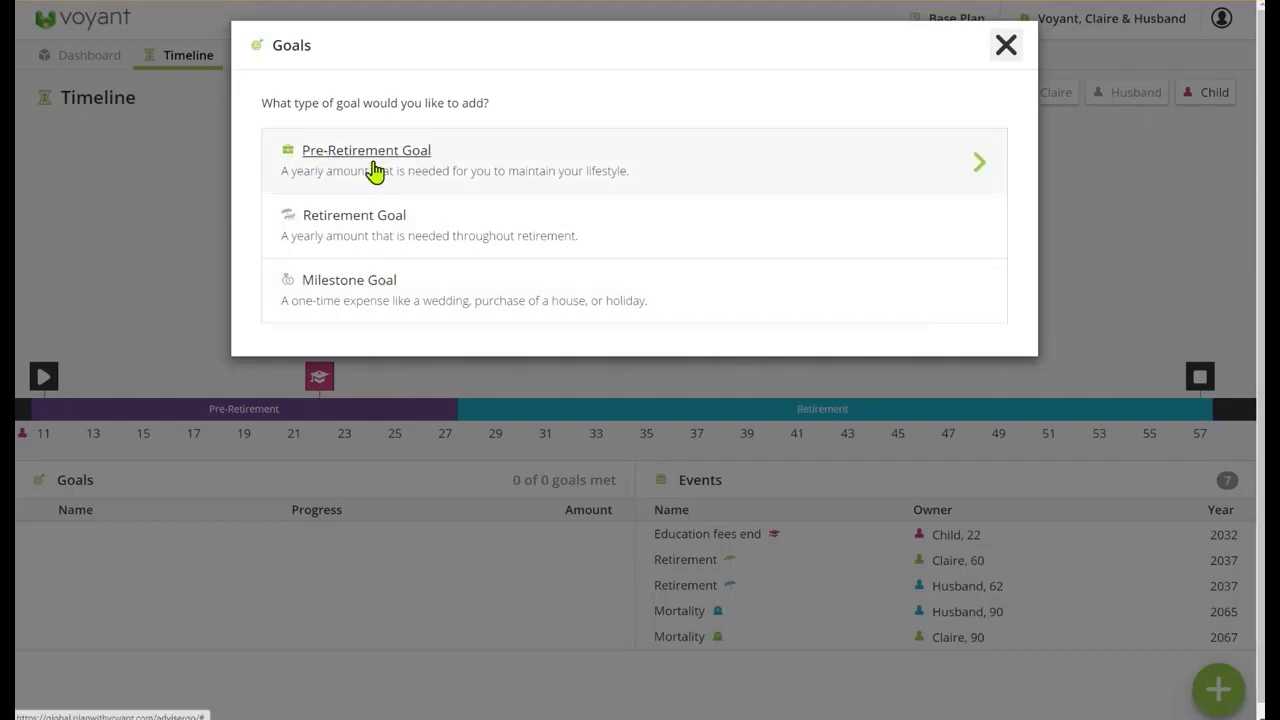
left_click(500, 171)
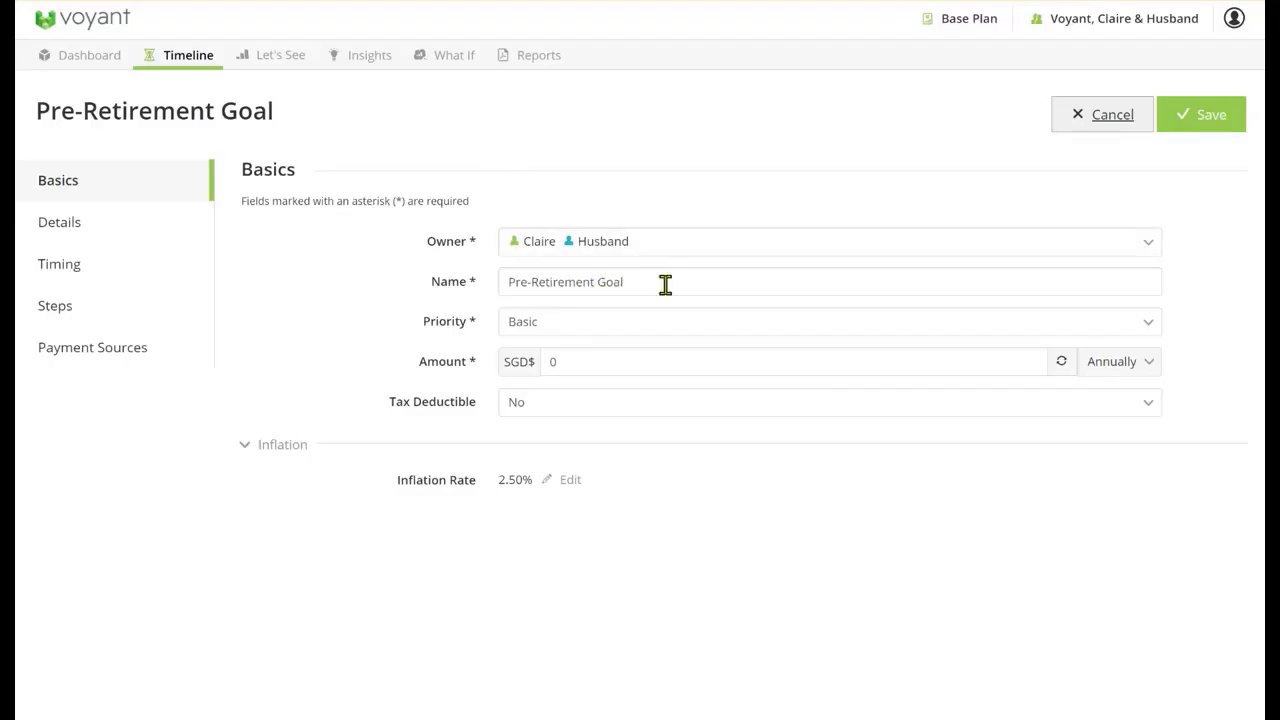
left_click_drag(666, 283, 503, 263)
type("Educ")
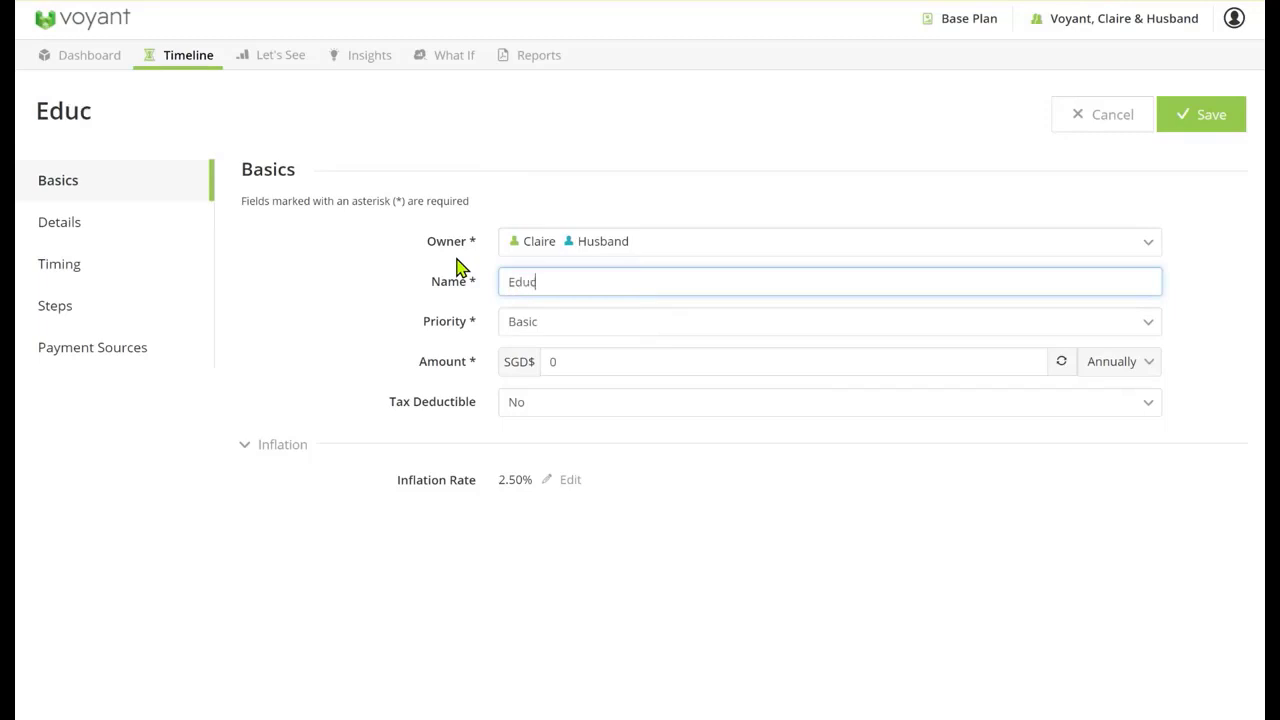
type("ation fees")
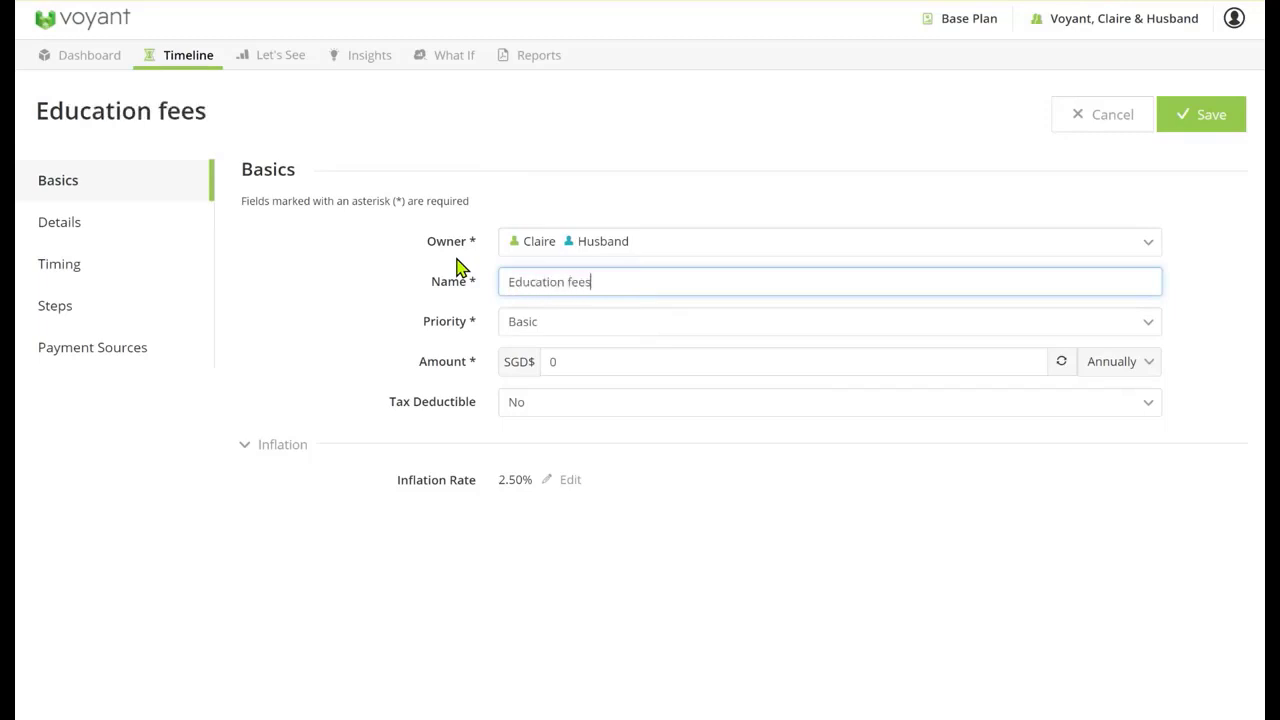
type(" for Wil")
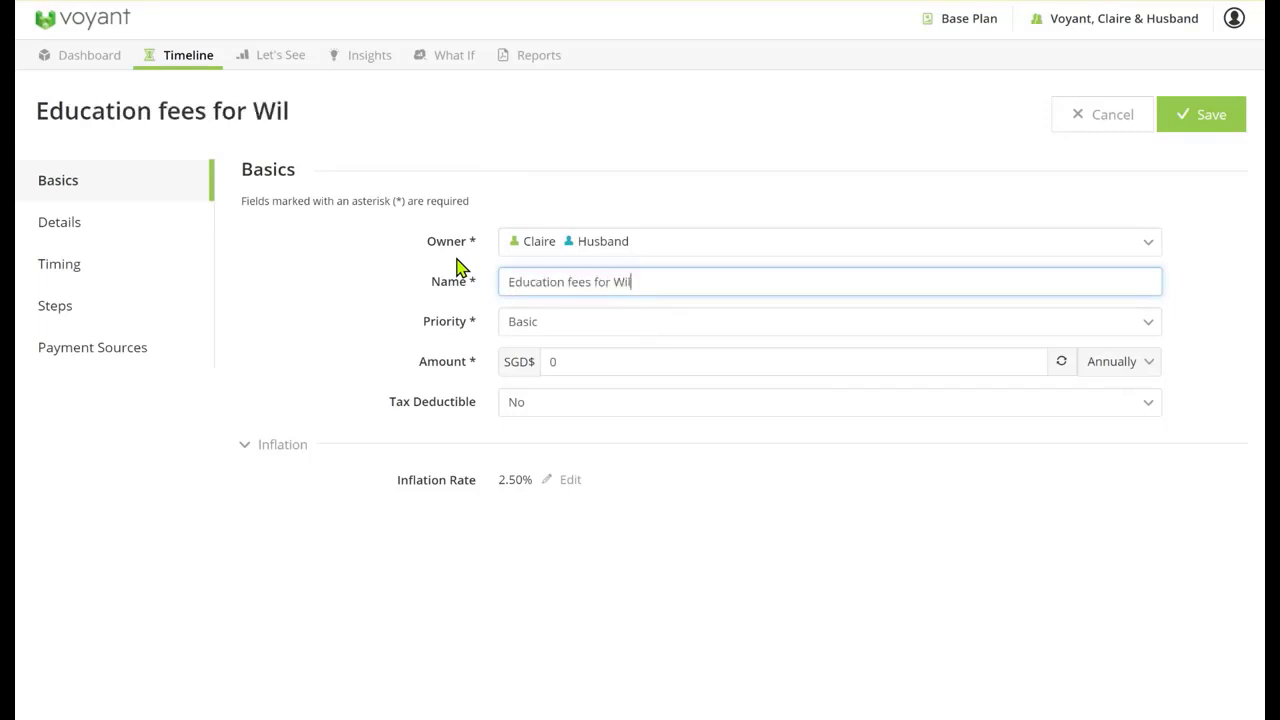
type("liam")
left_click(574, 361)
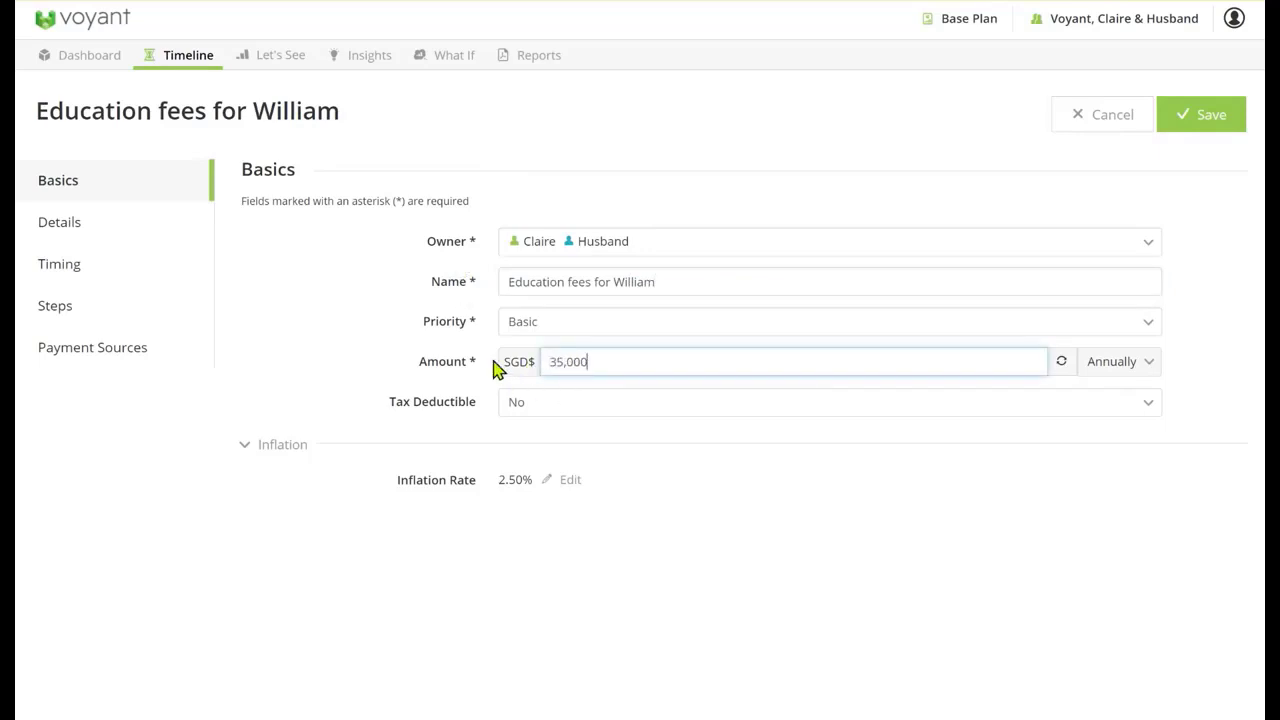
Set the education fees goal to end at the child's Education fees end event at age 22 and save it
left_click(52, 268)
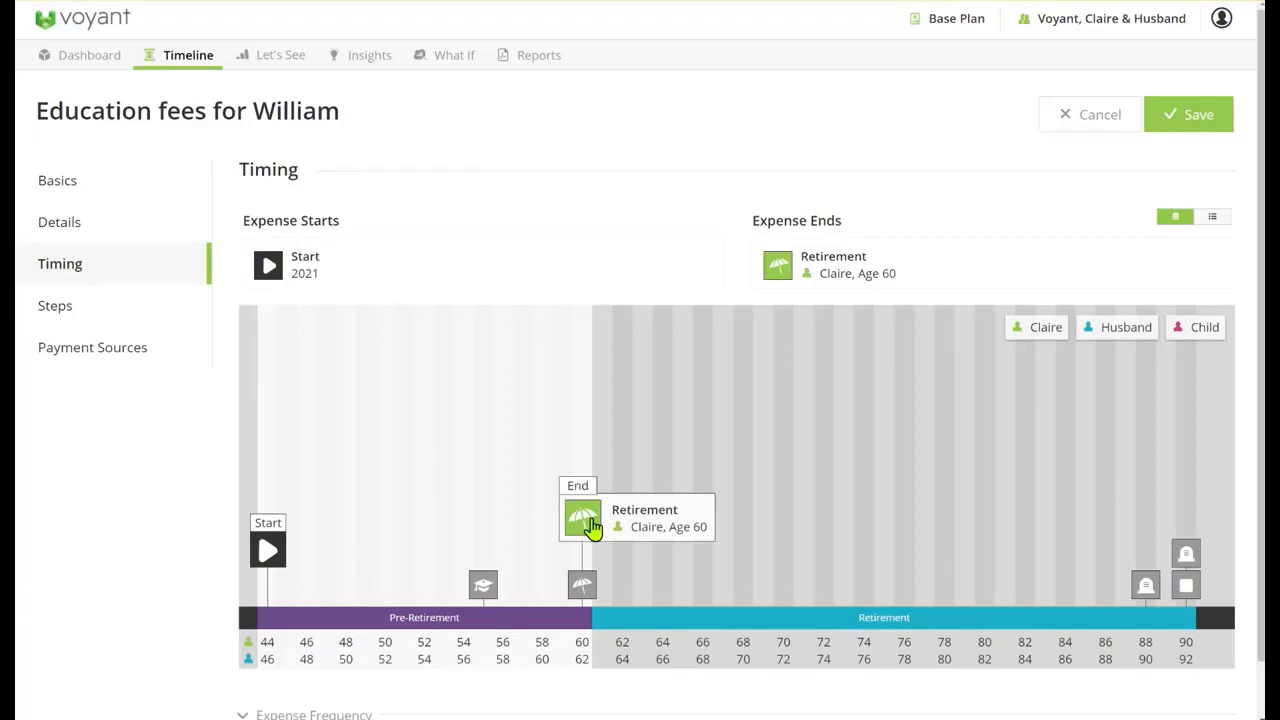
mouse_move(481, 594)
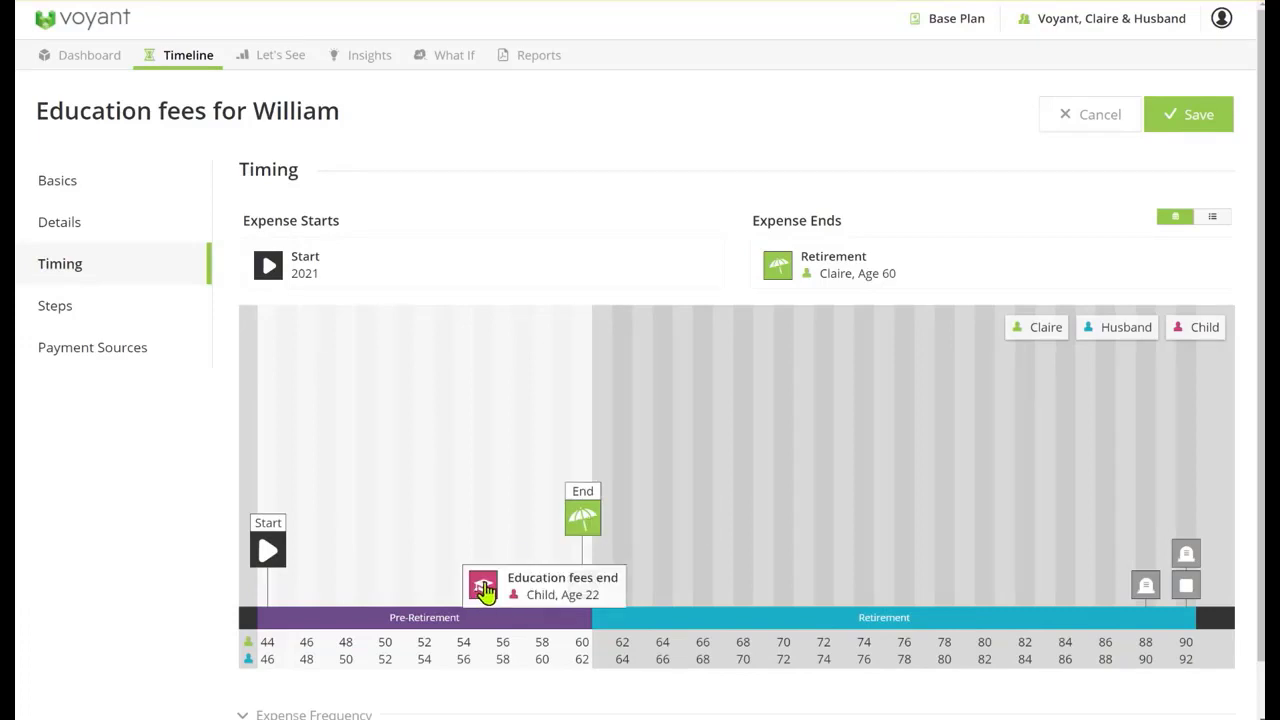
mouse_move(485, 592)
left_mouse_down()
mouse_move(517, 543)
mouse_move(806, 262)
left_mouse_up()
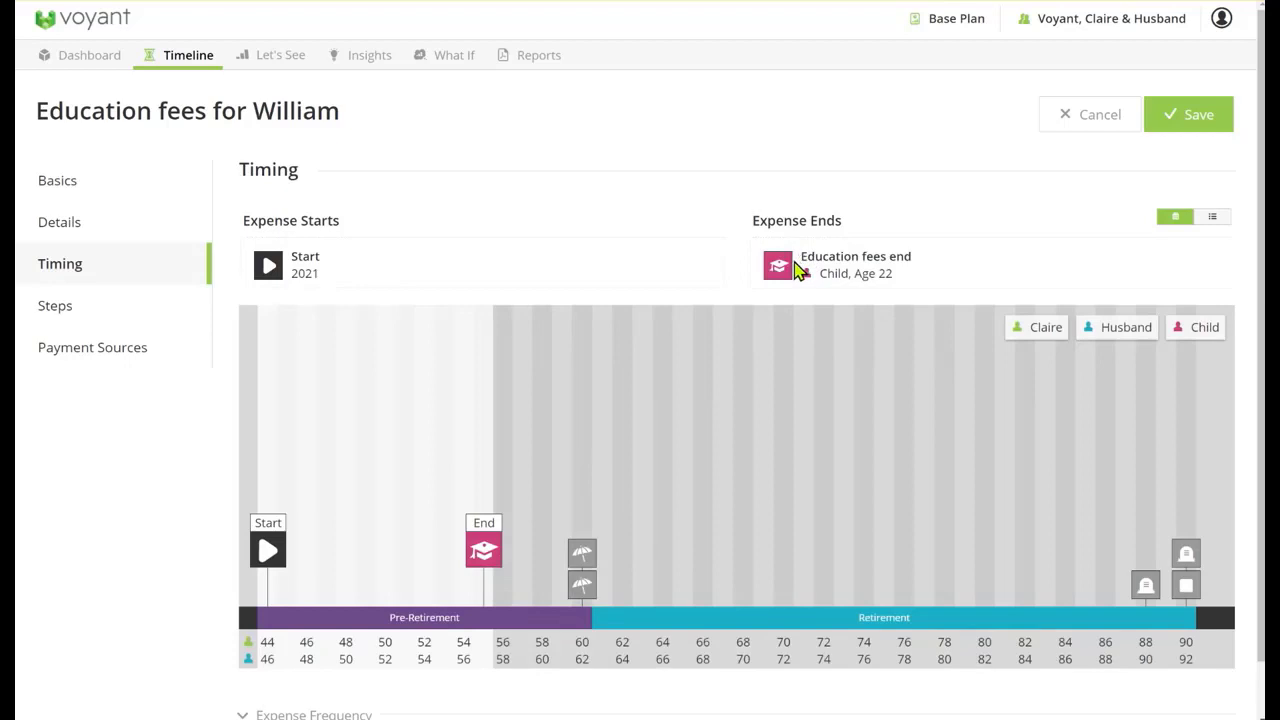
left_click(1190, 124)
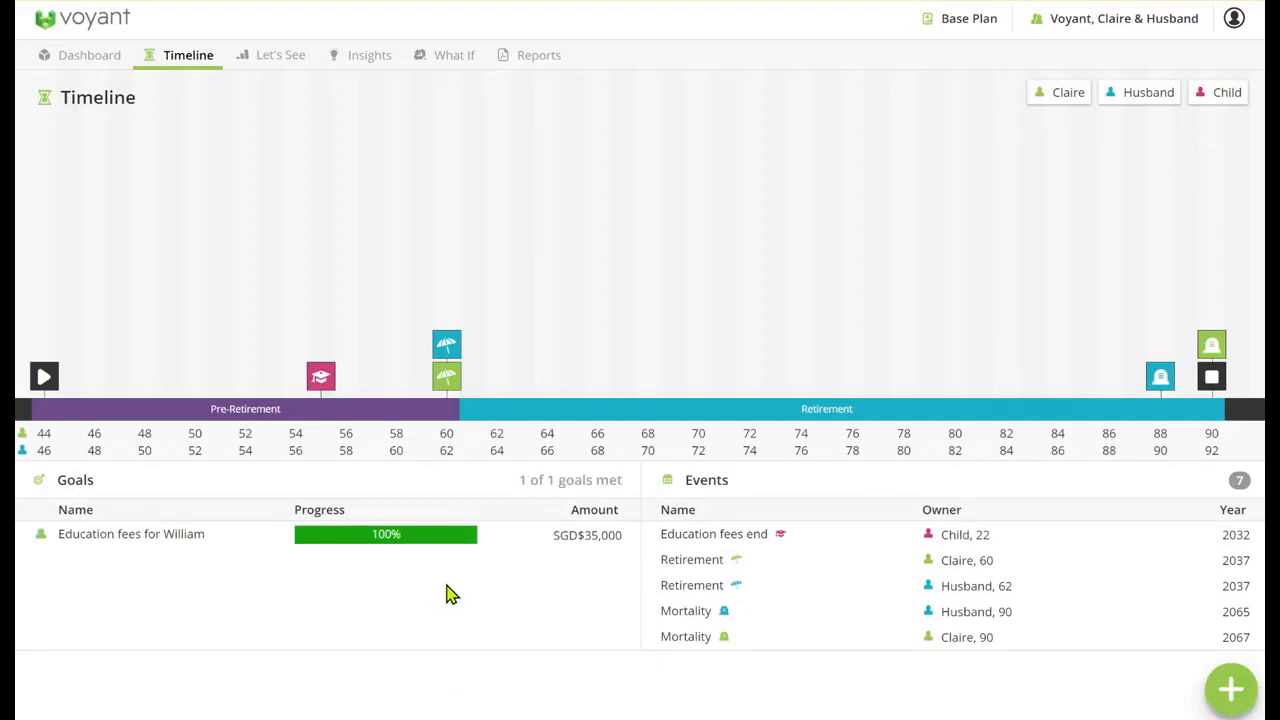
Add a retirement goal for the couple and name it Target income
mouse_move(300, 557)
mouse_move(438, 550)
mouse_move(452, 388)
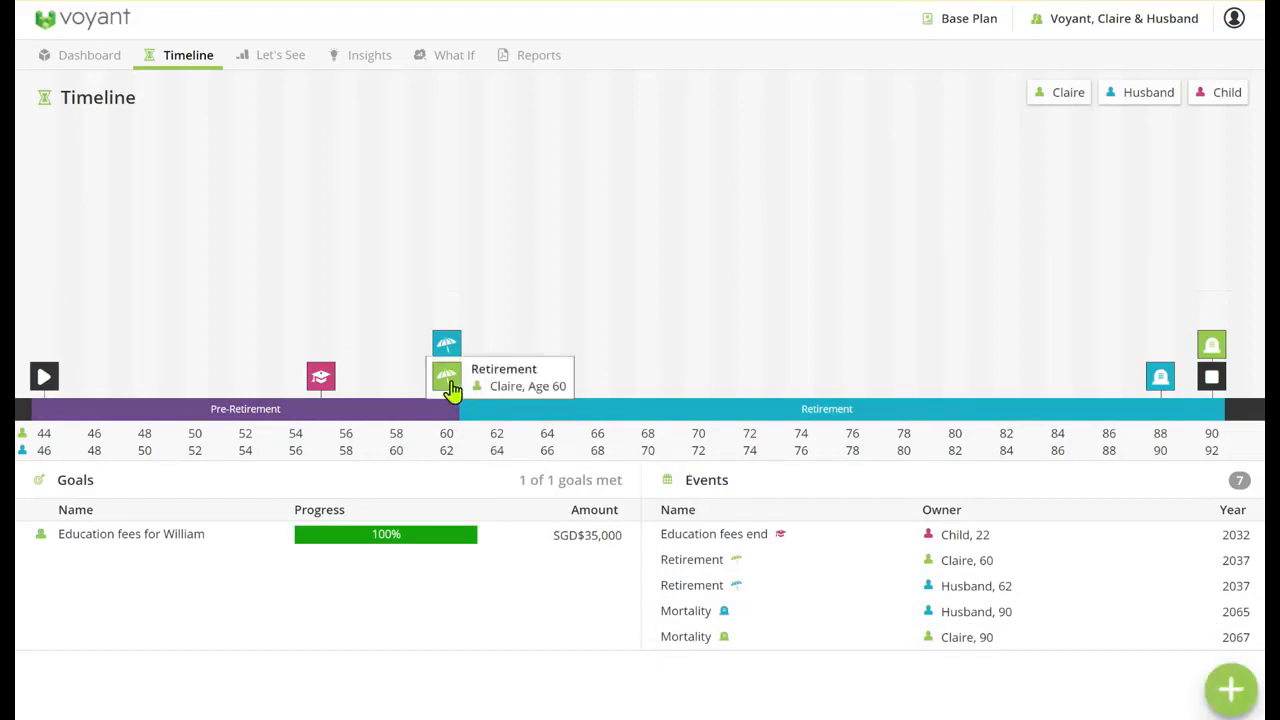
mouse_move(448, 352)
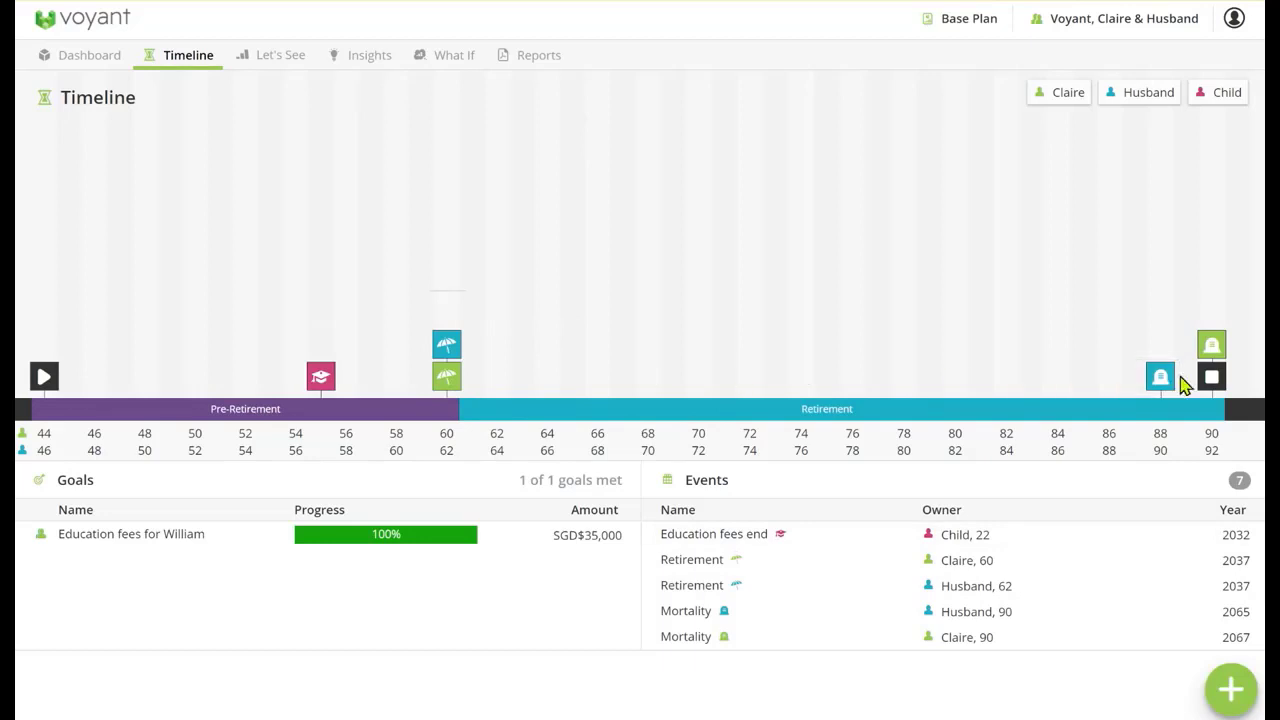
left_click(1231, 697)
left_click(1160, 634)
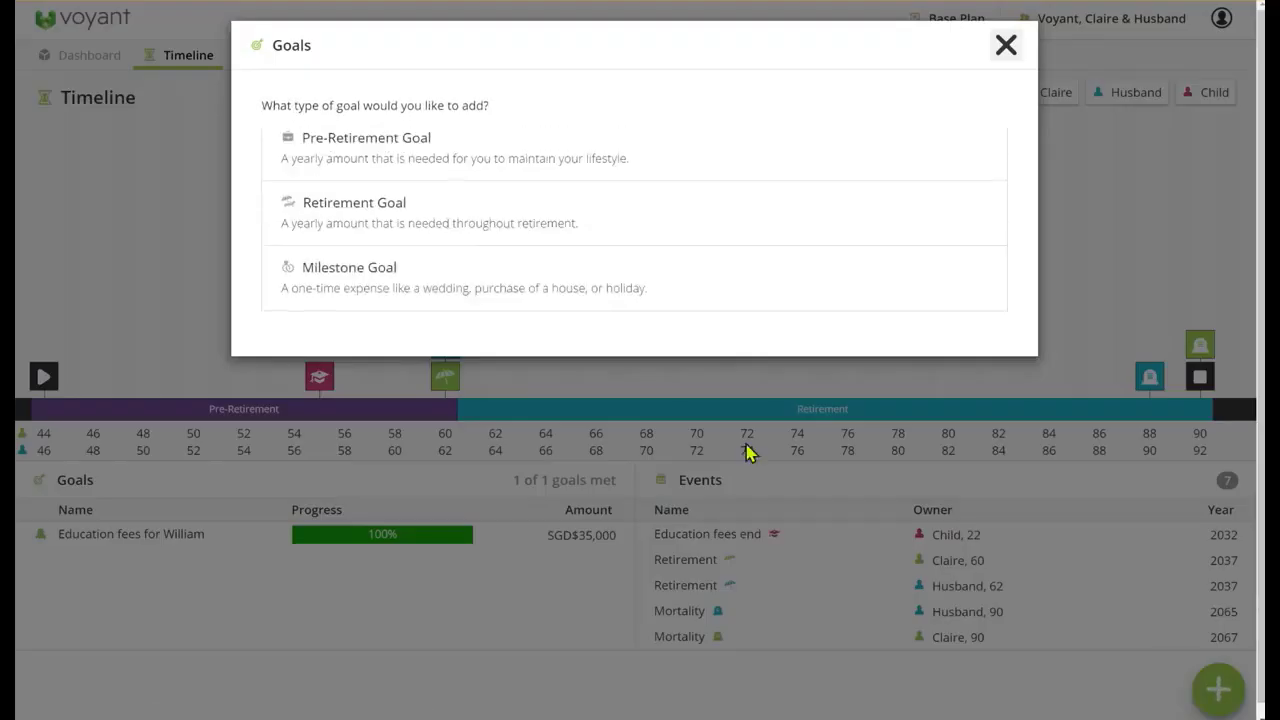
left_click(452, 221)
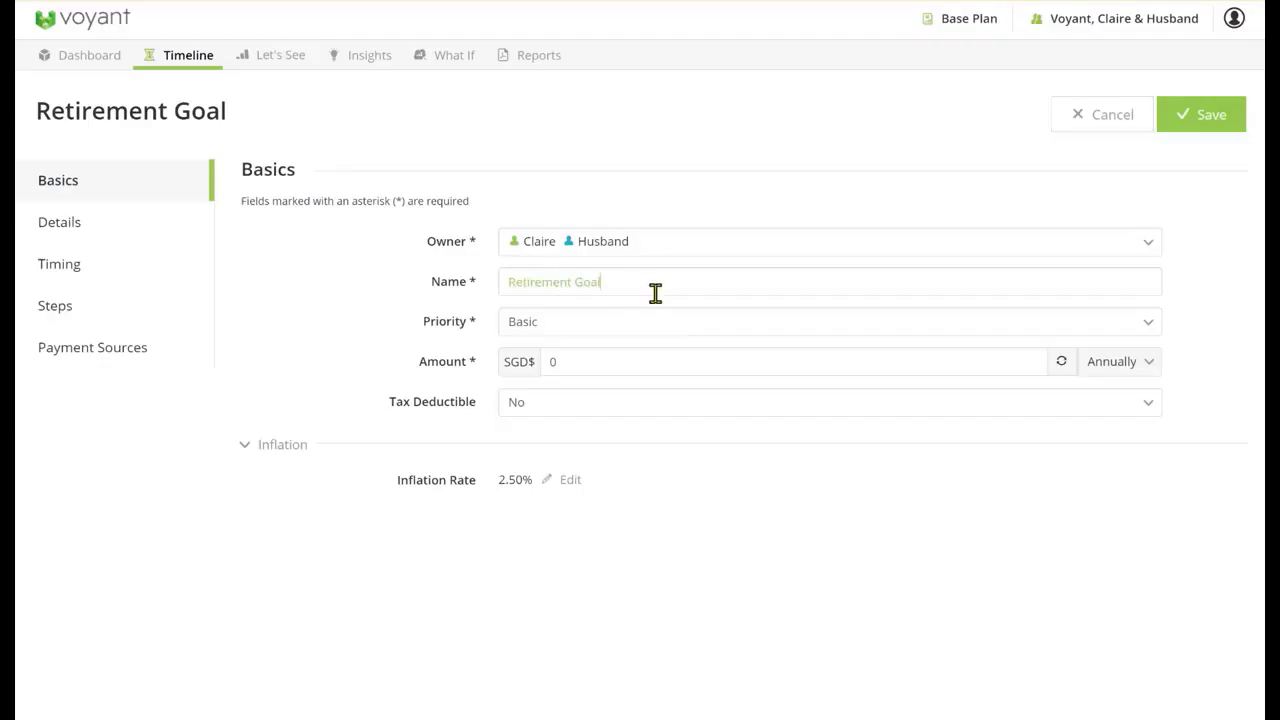
key("ctrl+a")
type("Targ")
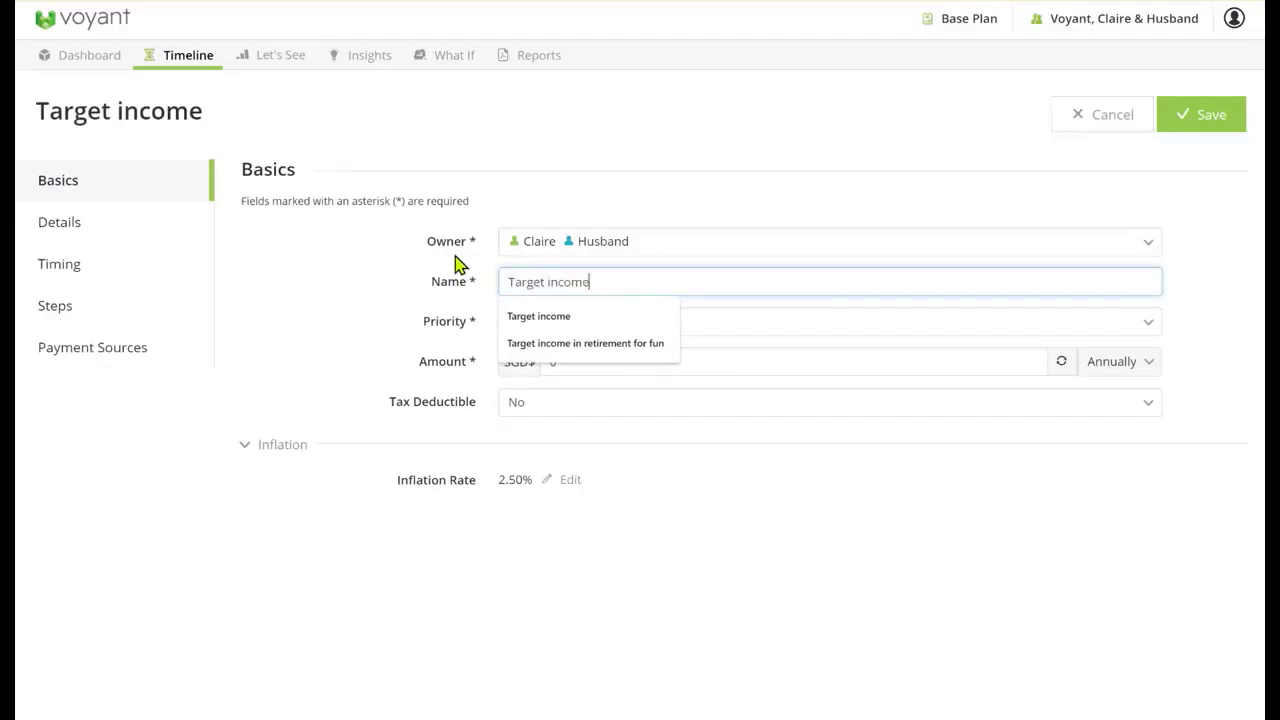
left_click(744, 507)
Set the Target income amount to £60,000 annually in Pound Sterling and apply the conversion to Singapore dollars
left_click(584, 366)
left_click(1071, 368)
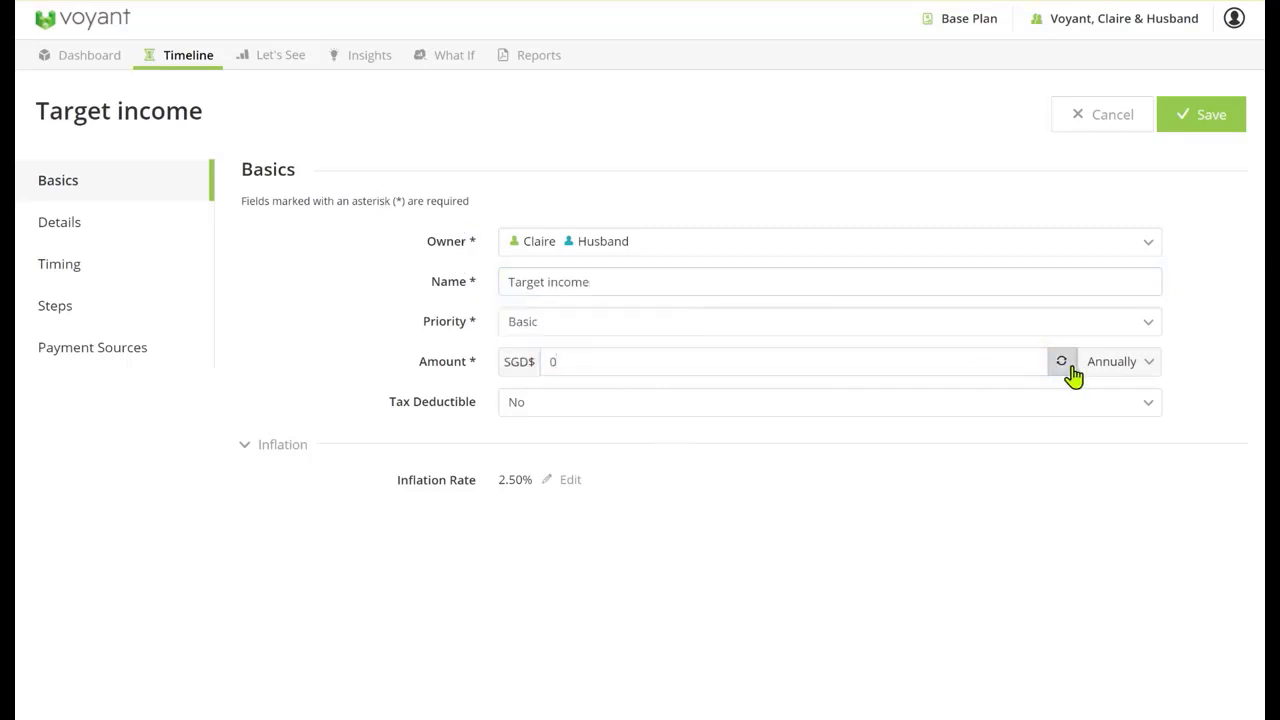
left_click(775, 143)
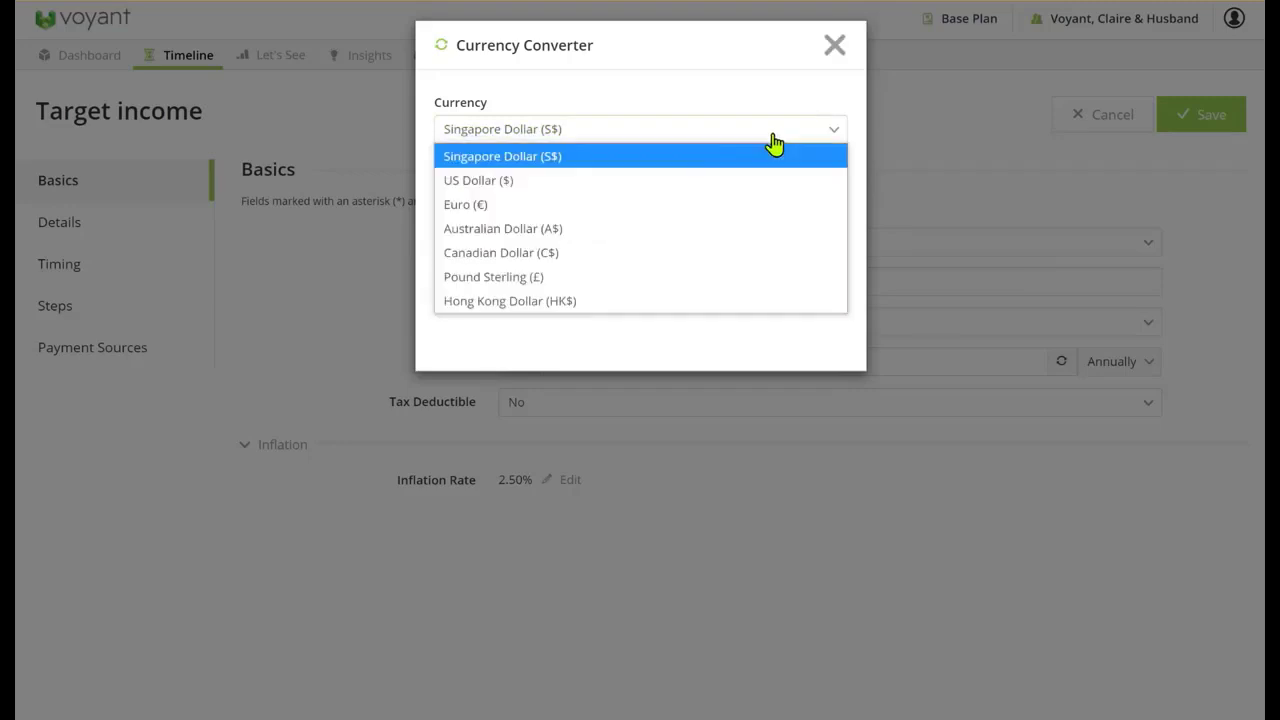
left_click(480, 285)
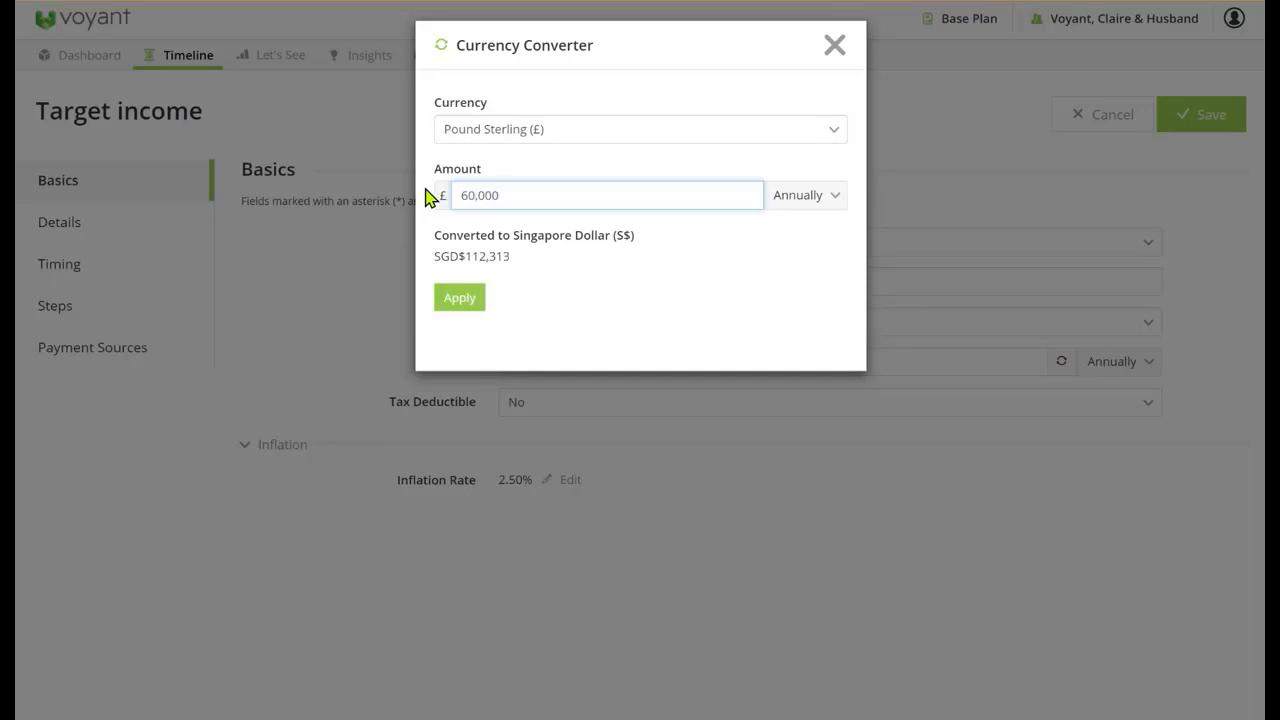
left_click(450, 310)
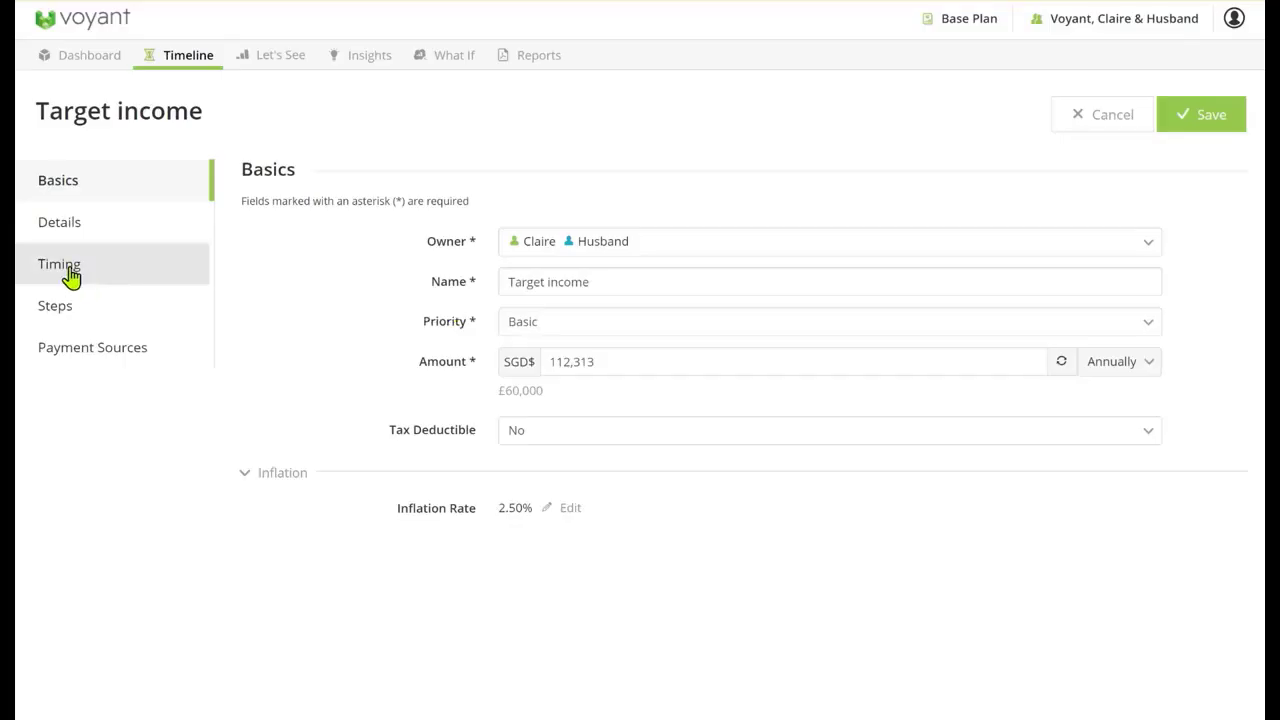
Check that the Target income goal's timing runs from the wife's retirement to her mortality event, and save the goal
left_click(83, 276)
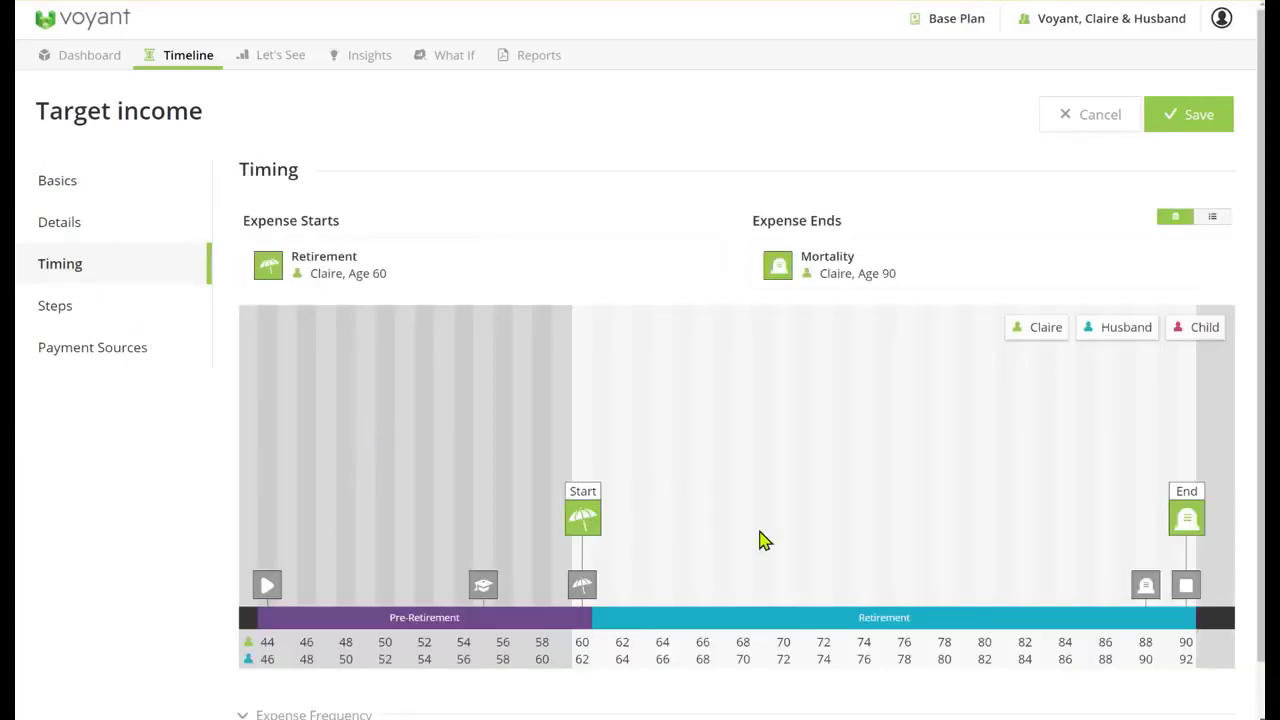
mouse_move(1204, 529)
left_click(1200, 116)
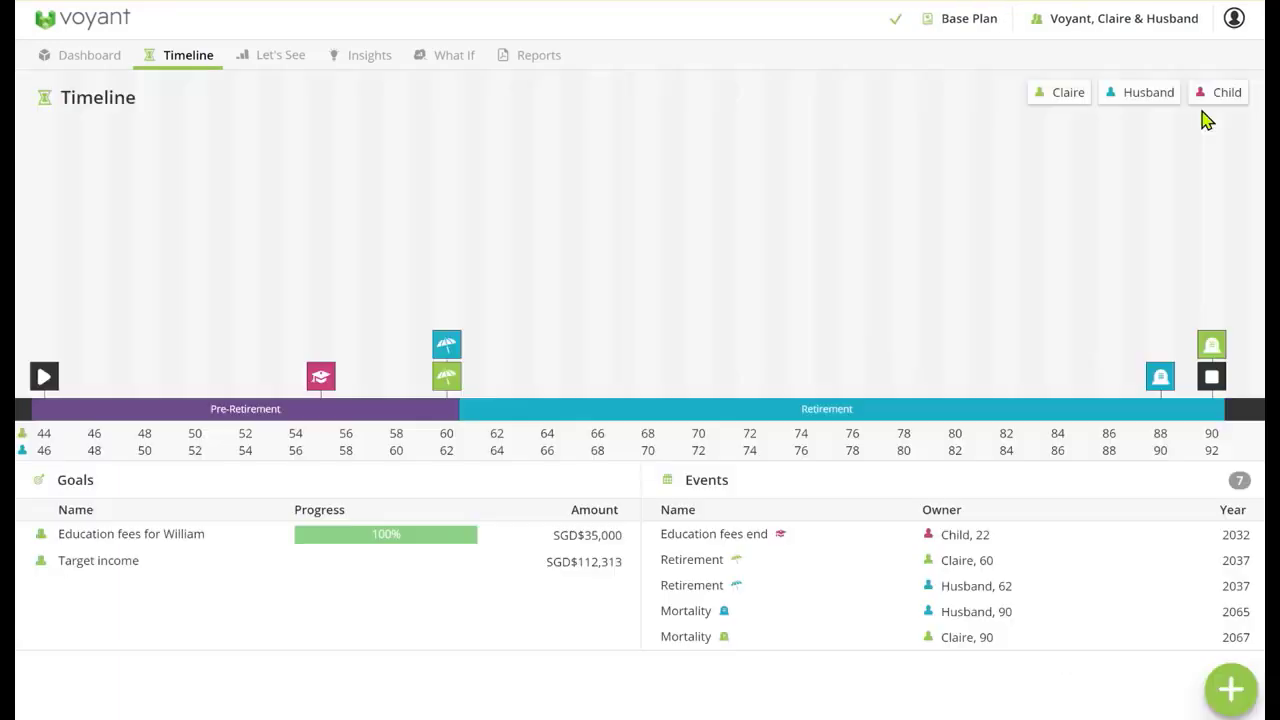
Examine the goals' progress on the timeline, then the dashboard's cash flow chart and its lists of goals, income, assets and expenses
mouse_move(355, 580)
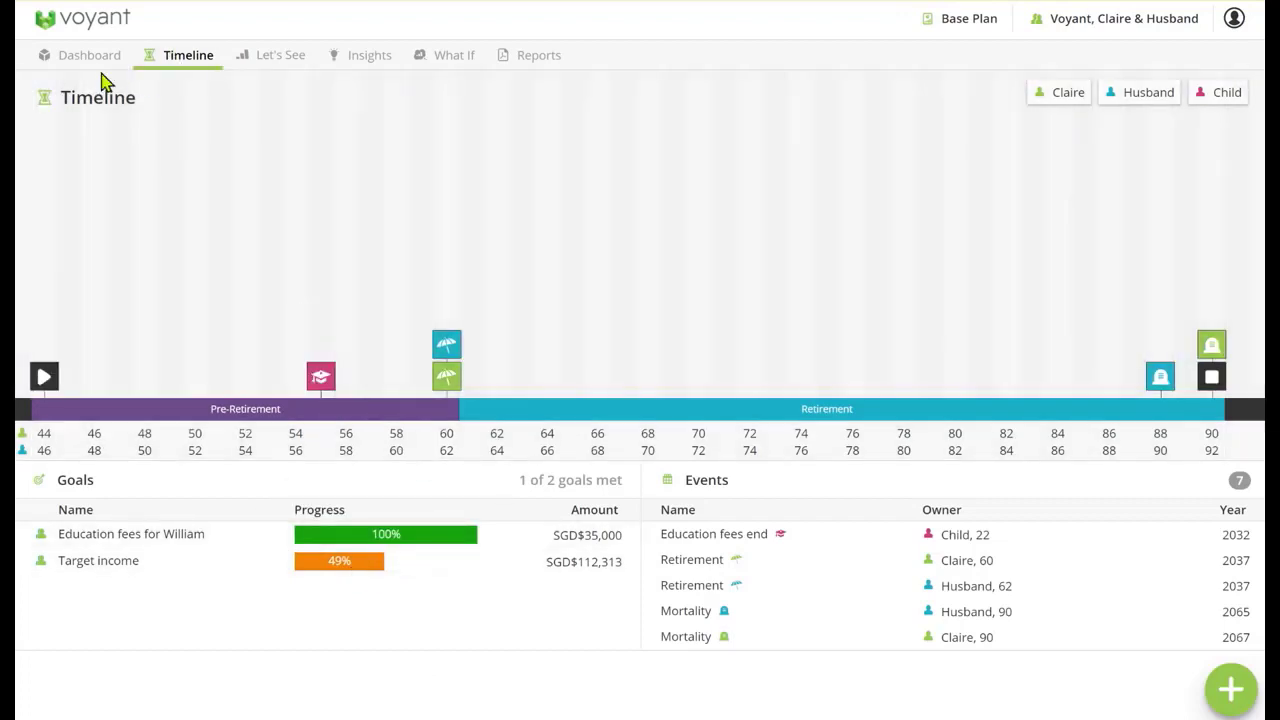
left_click(90, 60)
scroll(630, 323, "down", 10)
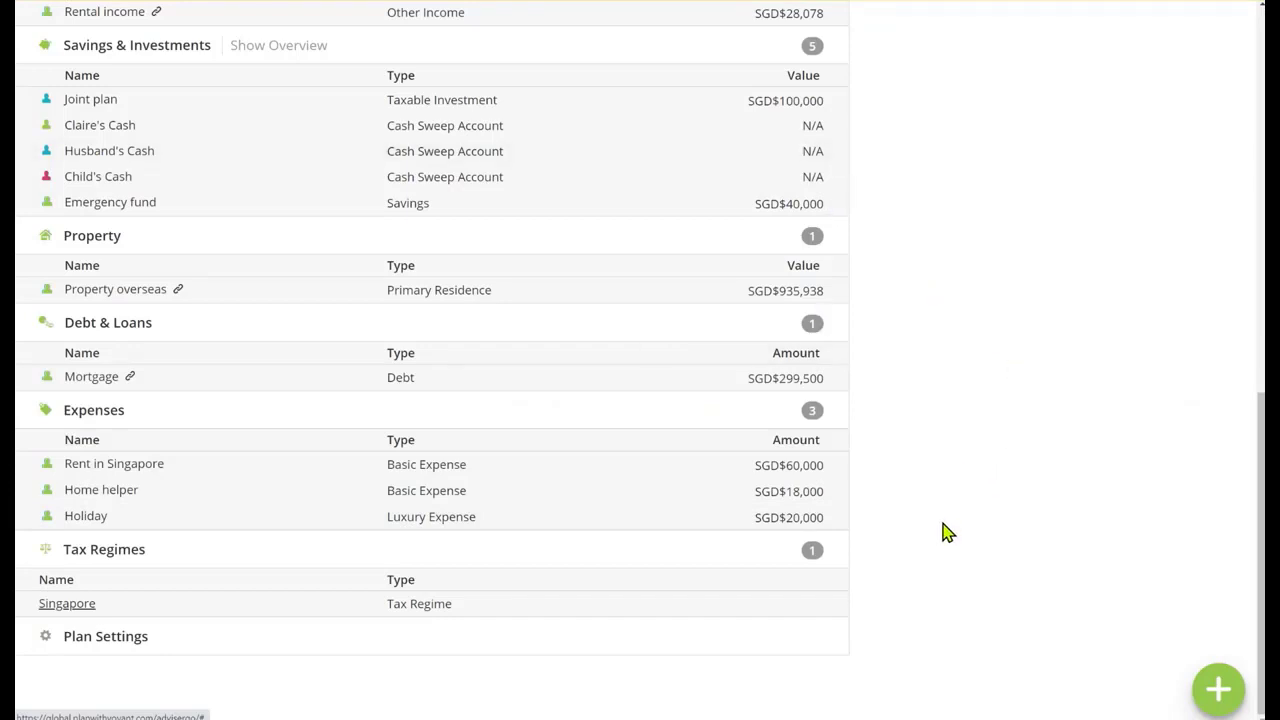
scroll(957, 528, "up", 5)
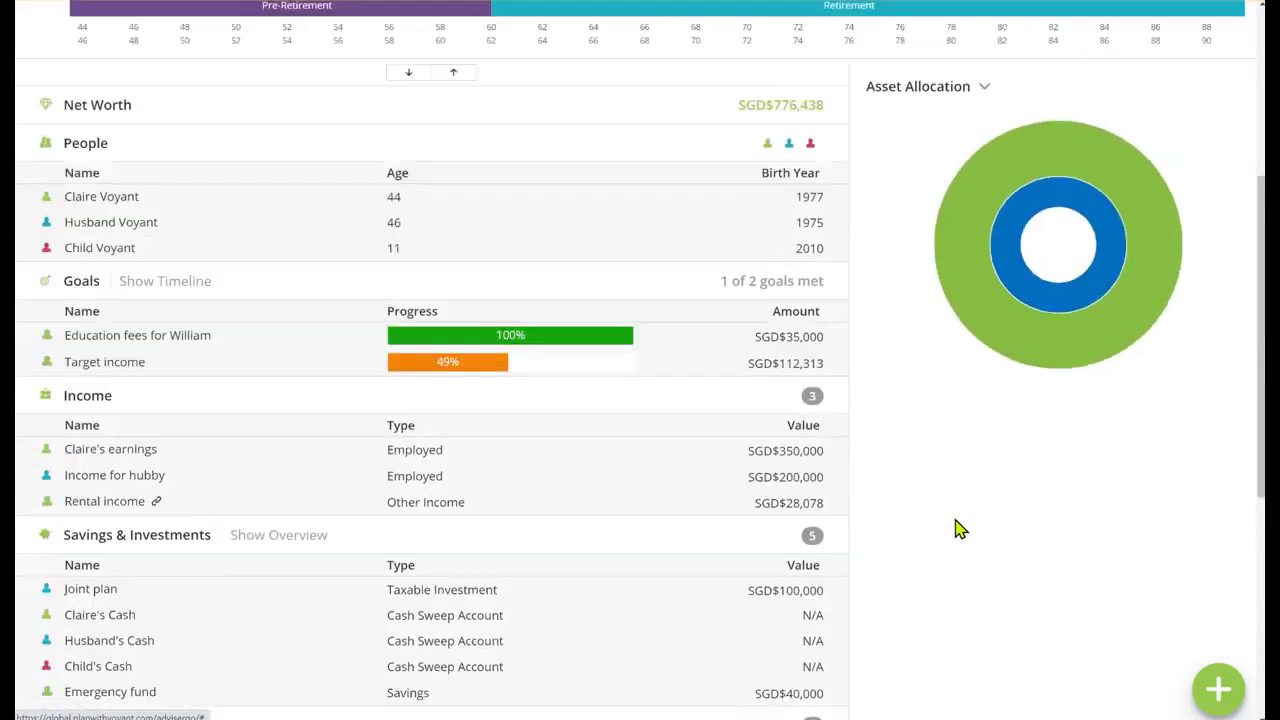
scroll(957, 528, "up", 3)
scroll(849, 680, "down", 2)
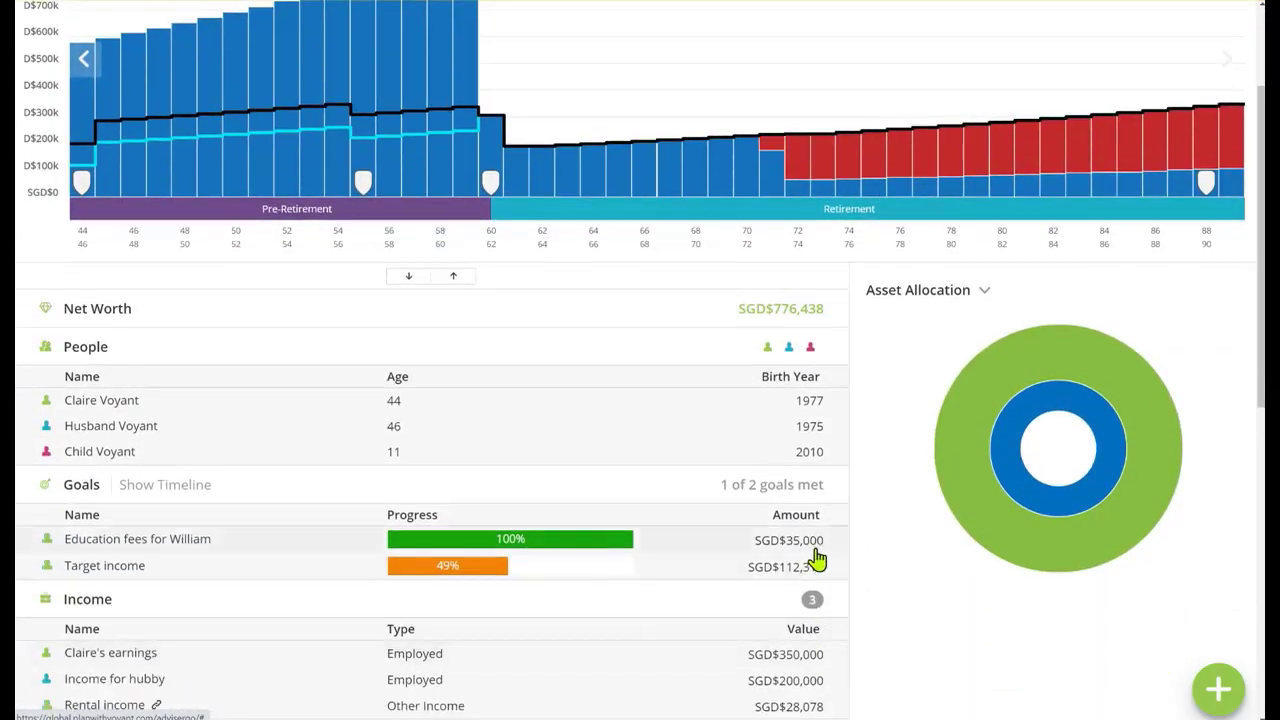
mouse_move(488, 575)
scroll(955, 650, "down", 7)
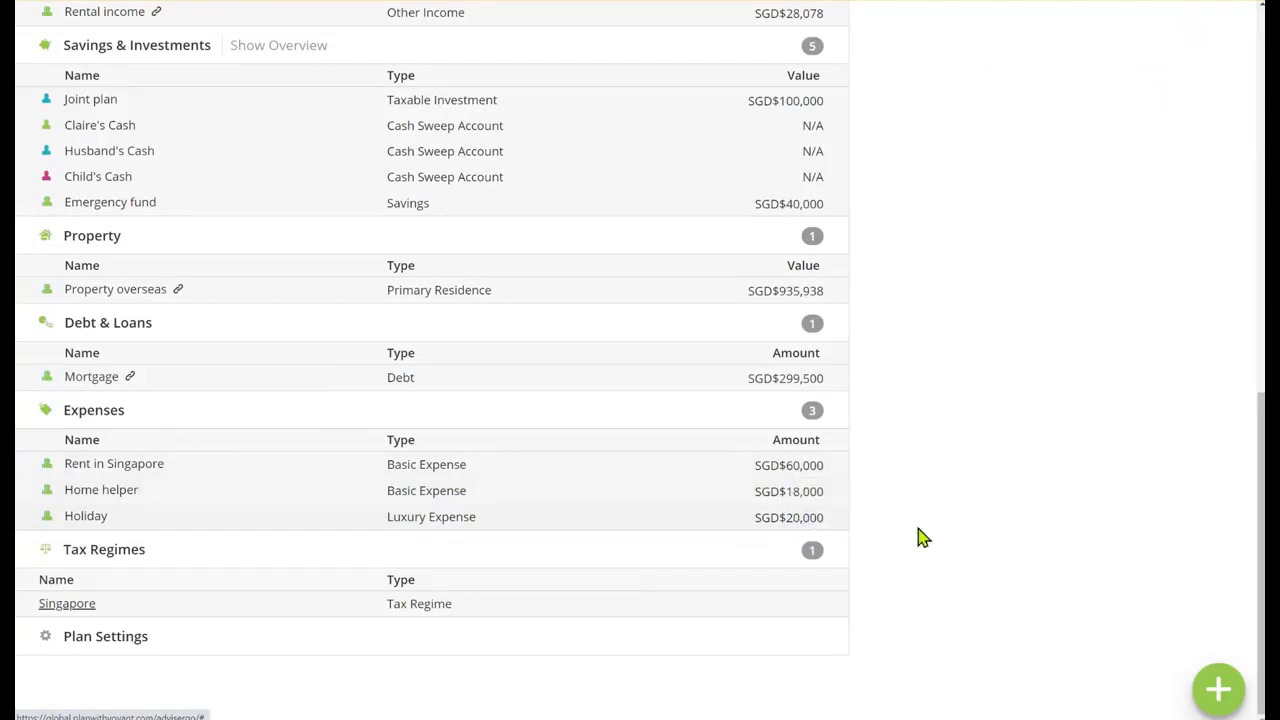
Start a new basic expense for the couple and switch its details to itemized amounts
left_click(1218, 688)
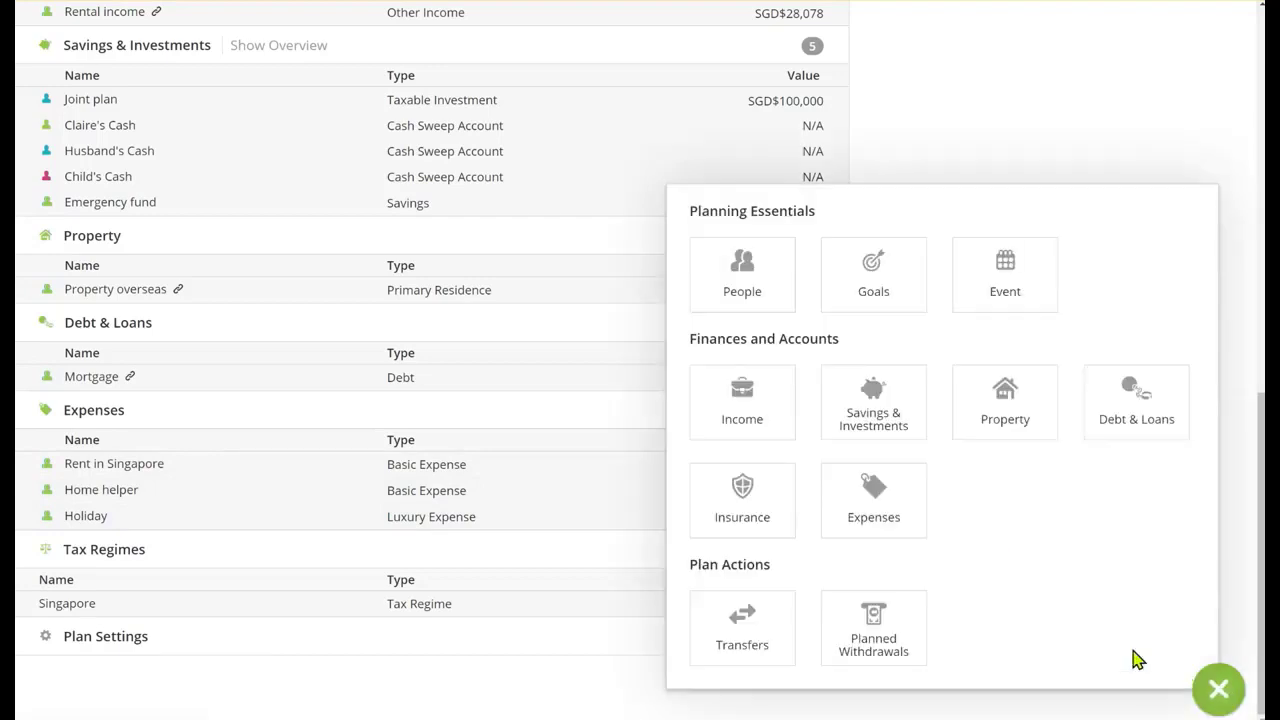
left_click(895, 508)
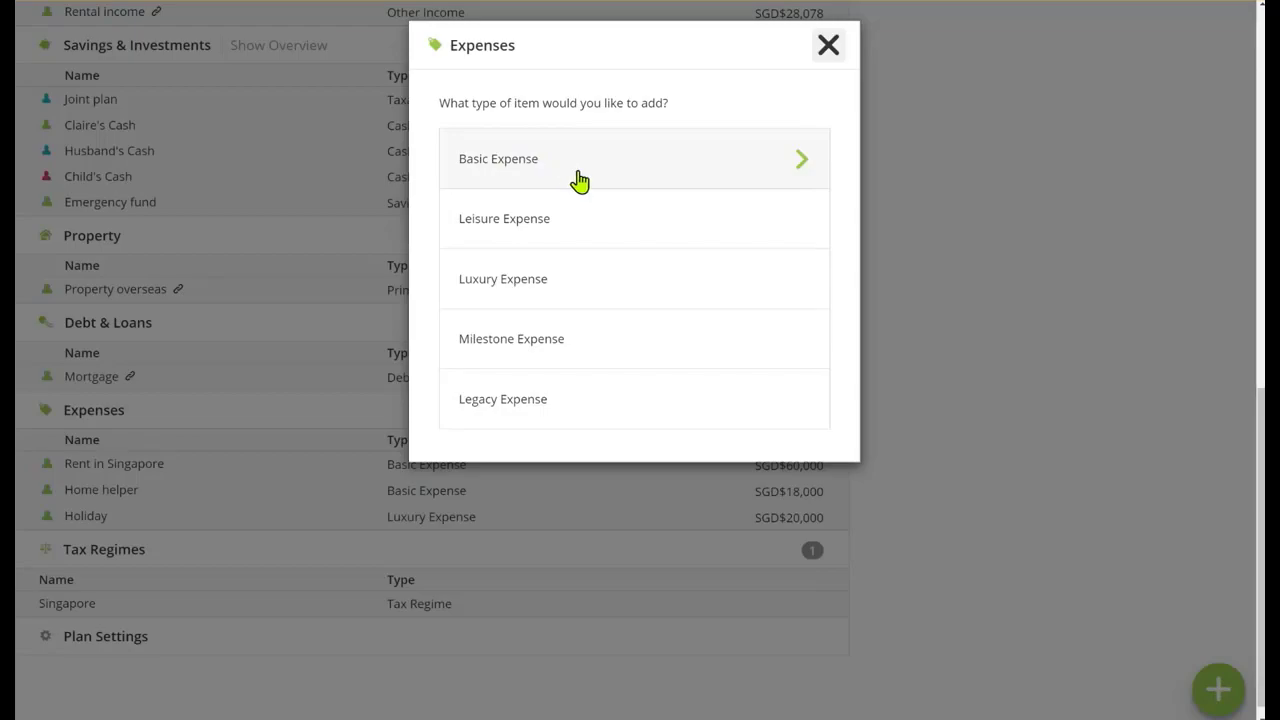
left_click(605, 175)
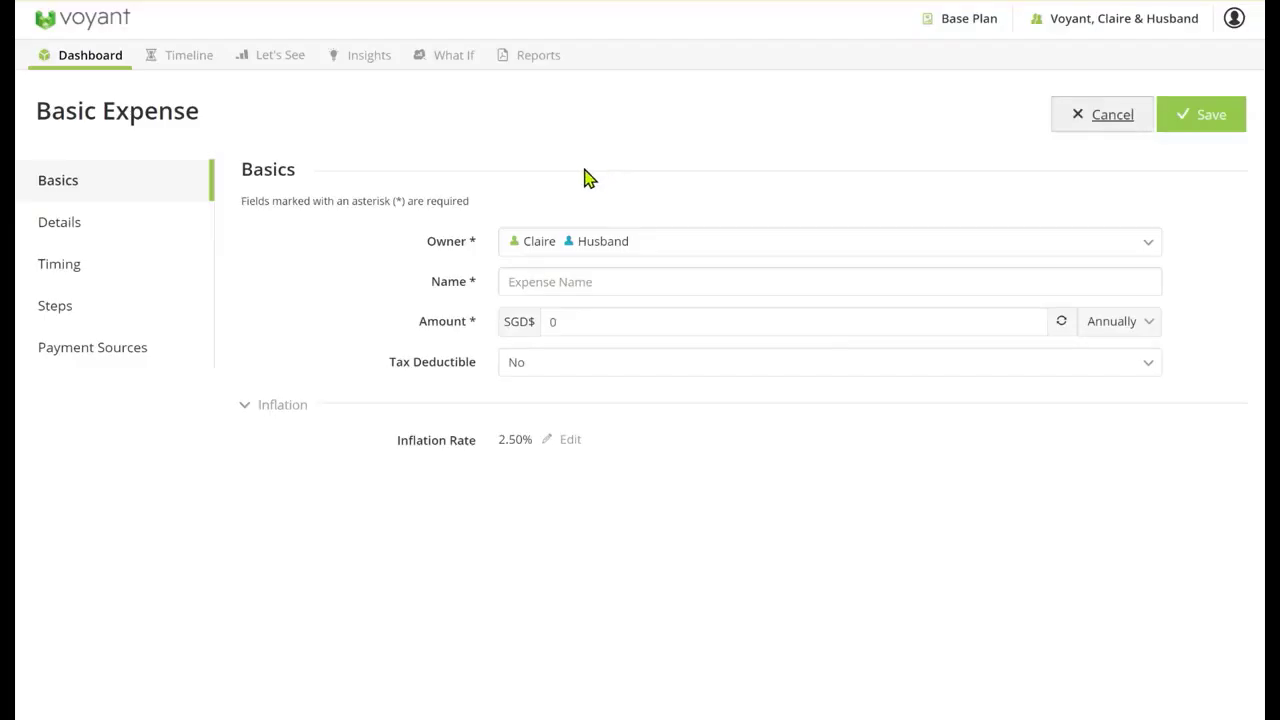
left_click(97, 228)
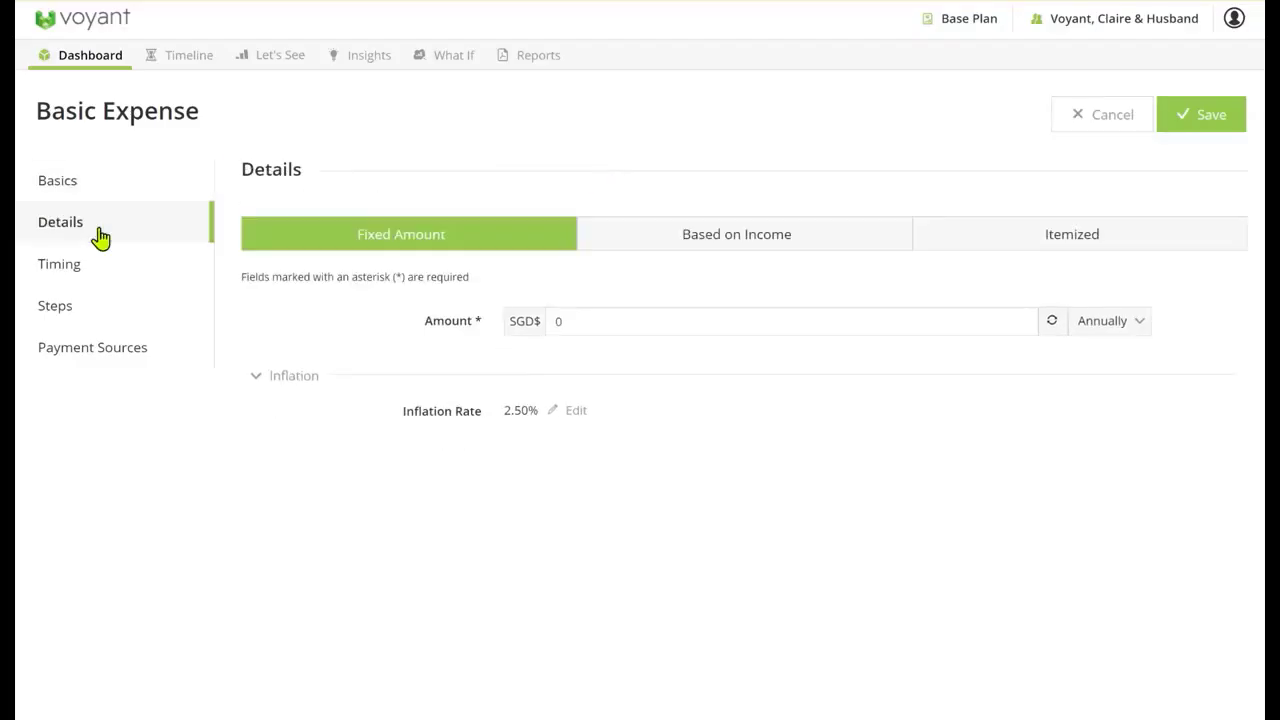
left_click(1104, 240)
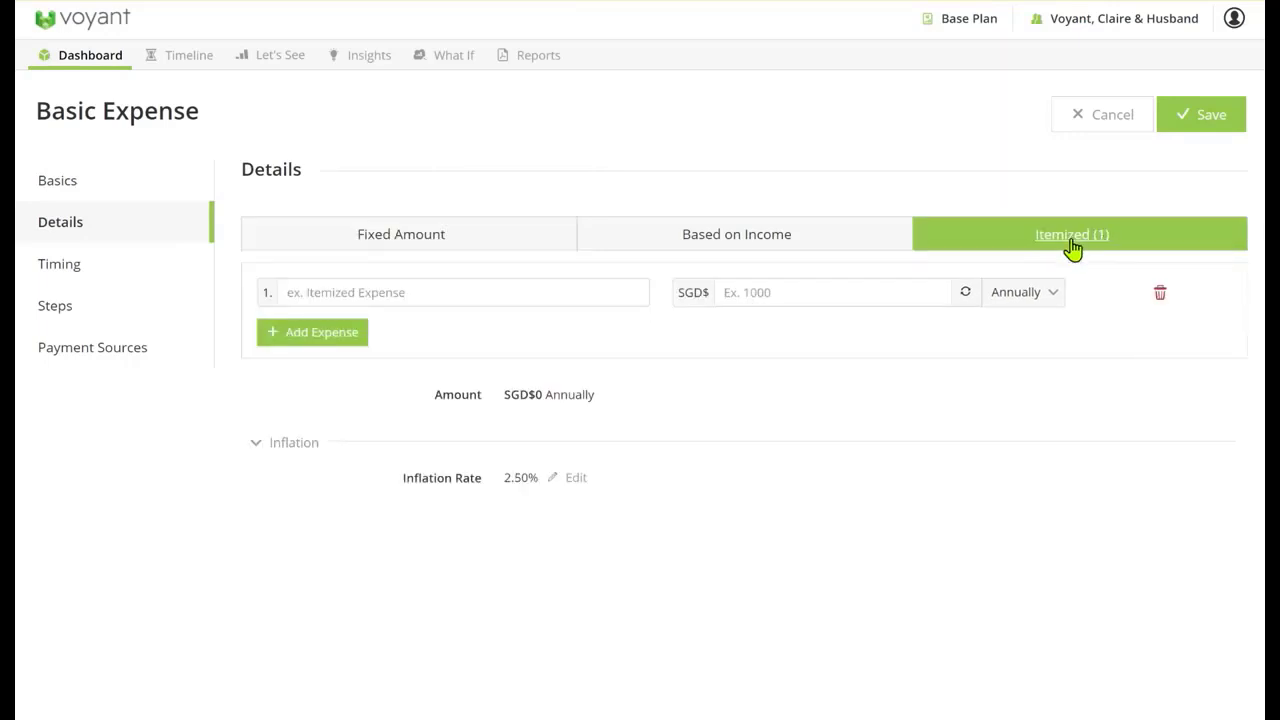
Enter gas as the first itemized expense, with an amount of SGD$1,000
left_click(547, 290)
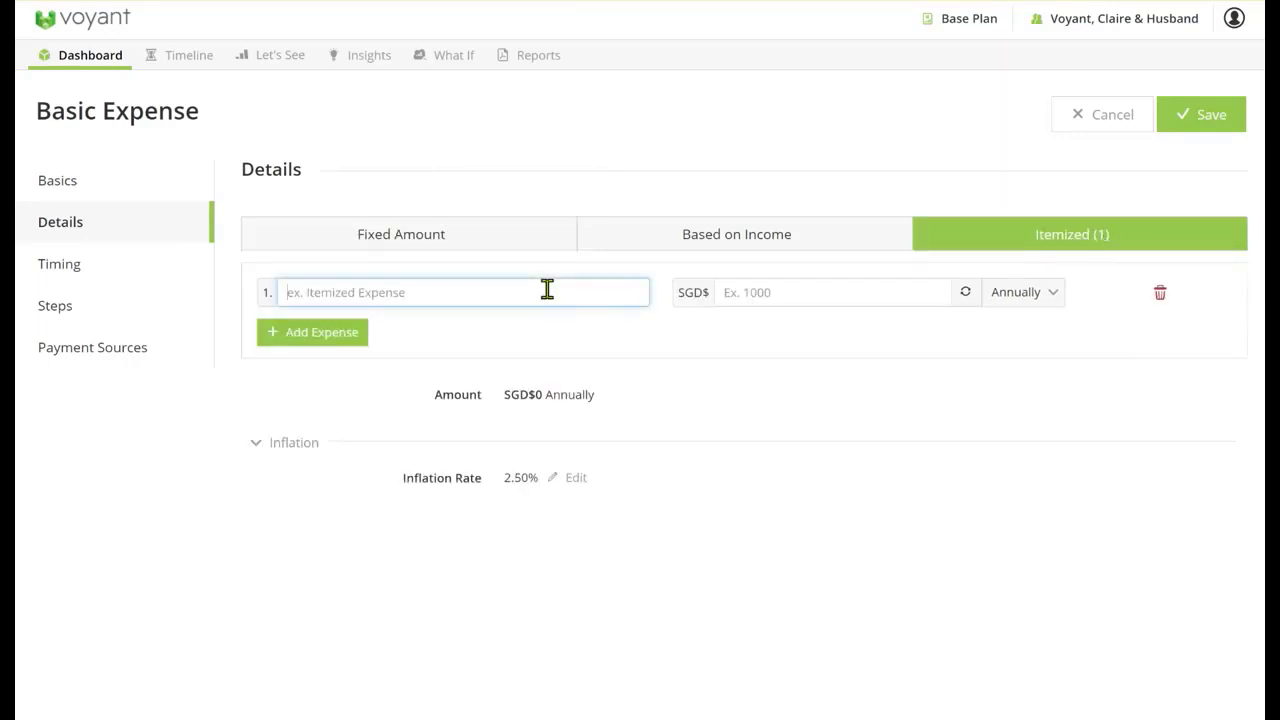
type("gas")
left_click(849, 292)
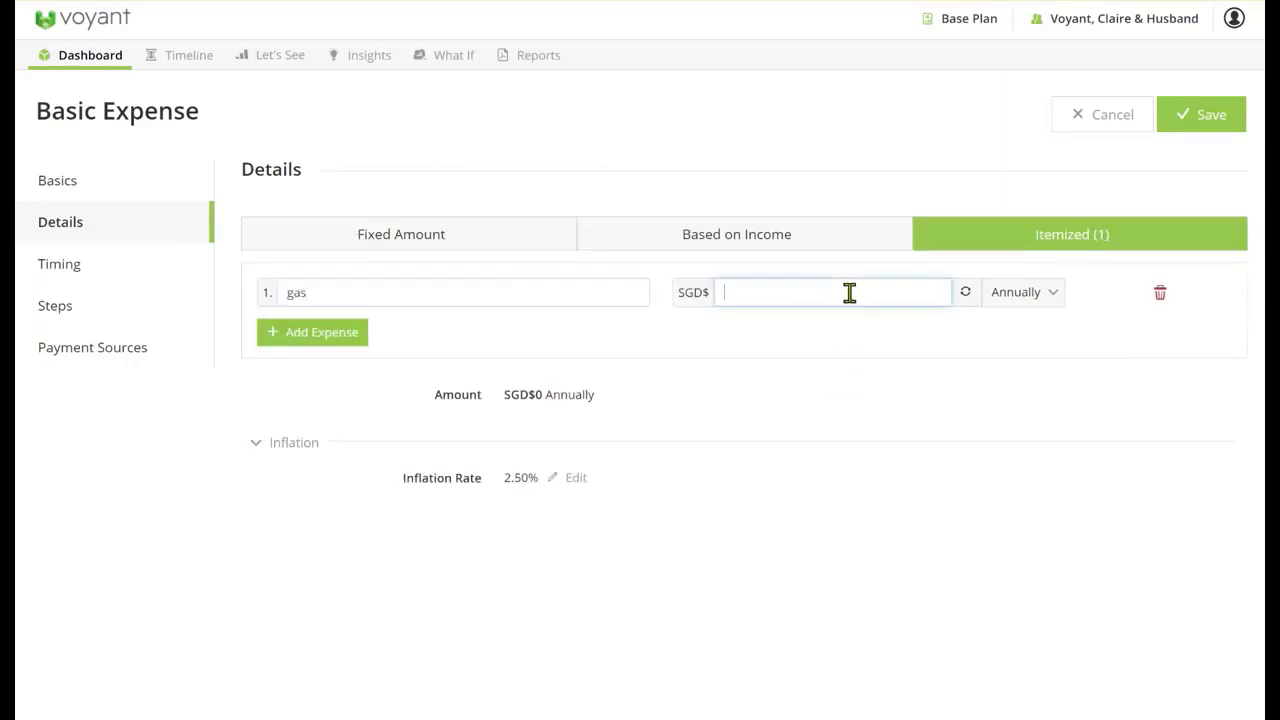
type("1000")
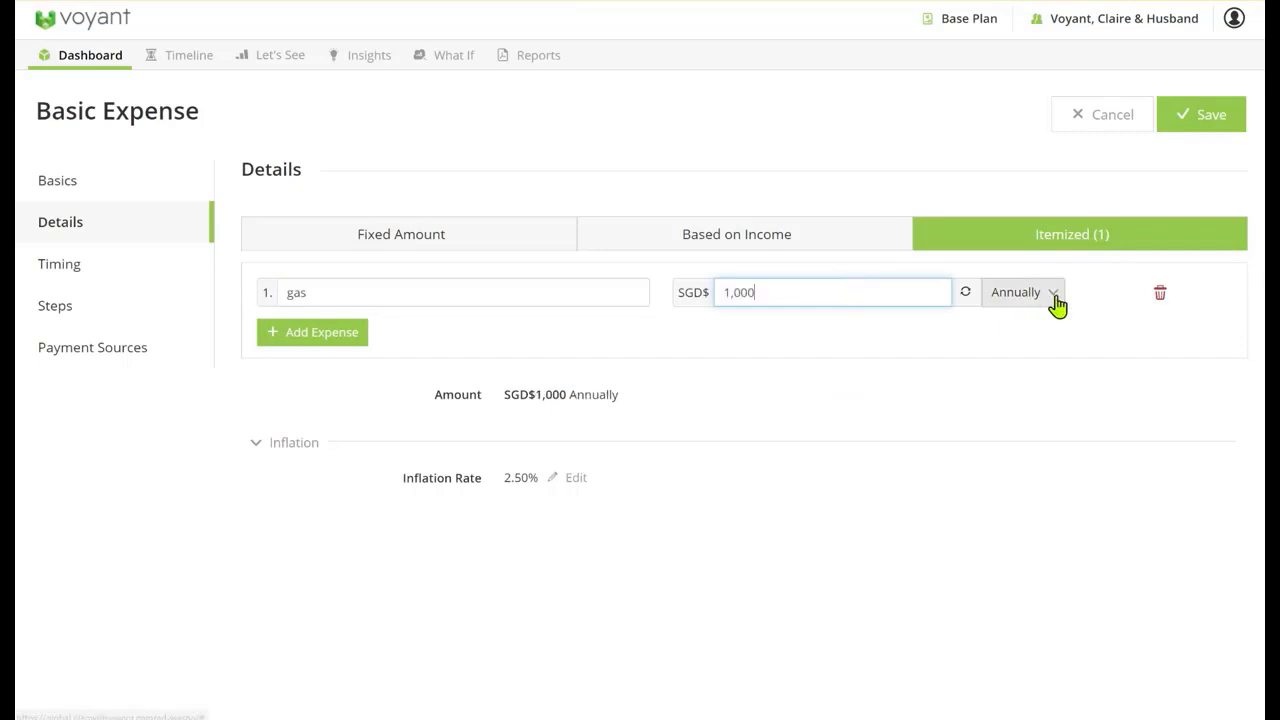
Set the gas item's frequency to monthly, add a second itemized row, and rename the first item gas/electric
left_click(1046, 306)
left_click(1003, 324)
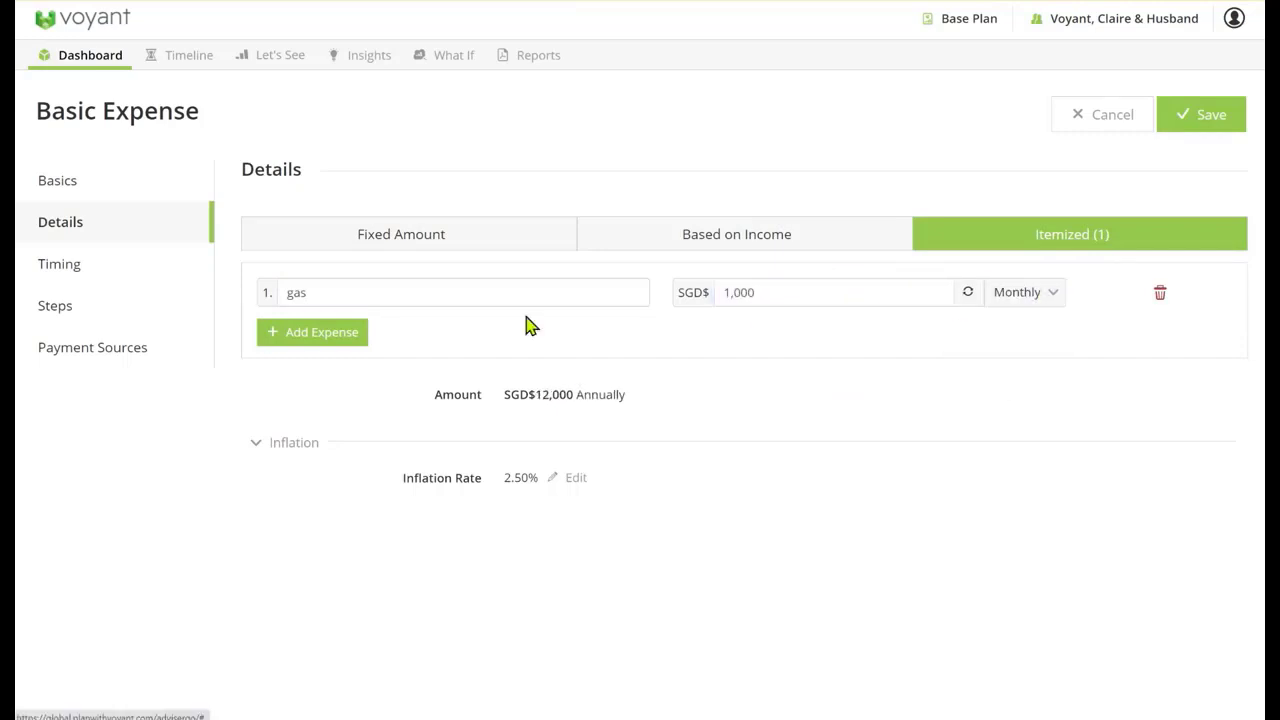
left_click(289, 336)
left_click(344, 297)
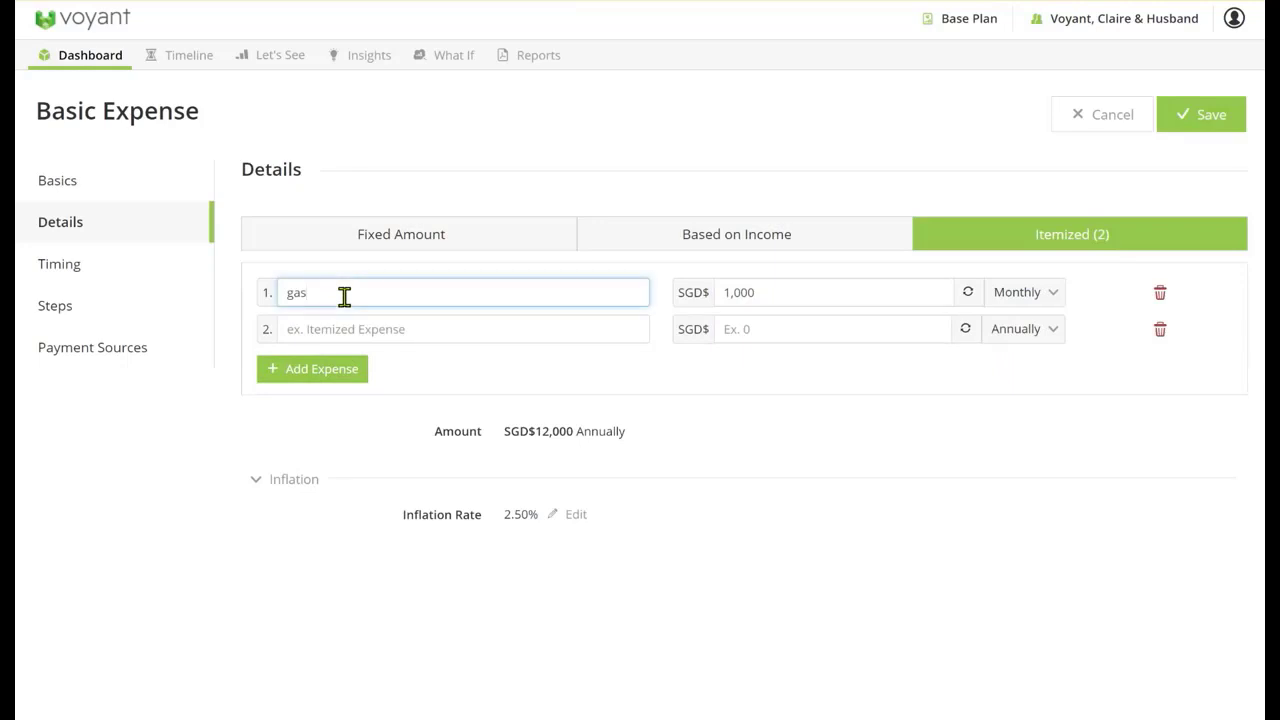
type("/electric")
Fill in the second itemized expense as food, with an amount of SGD$1,000 paid monthly
left_click(416, 329)
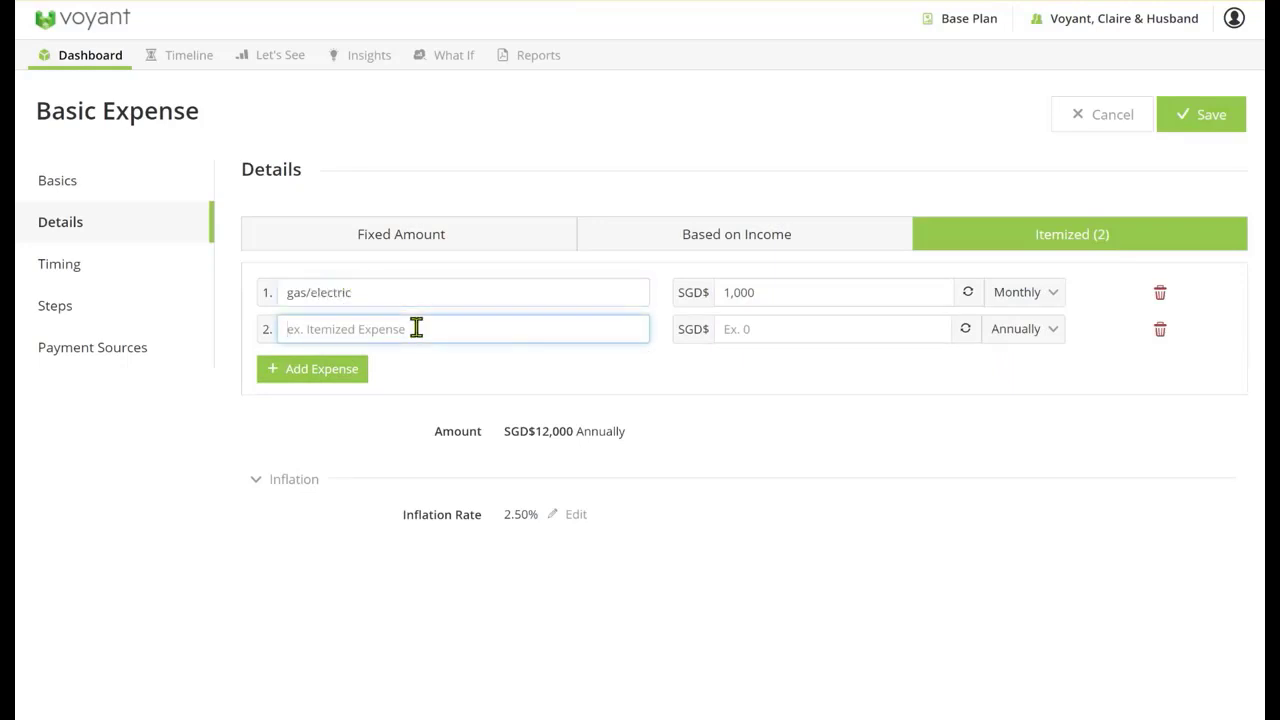
type("food")
left_click(746, 326)
type("1,000")
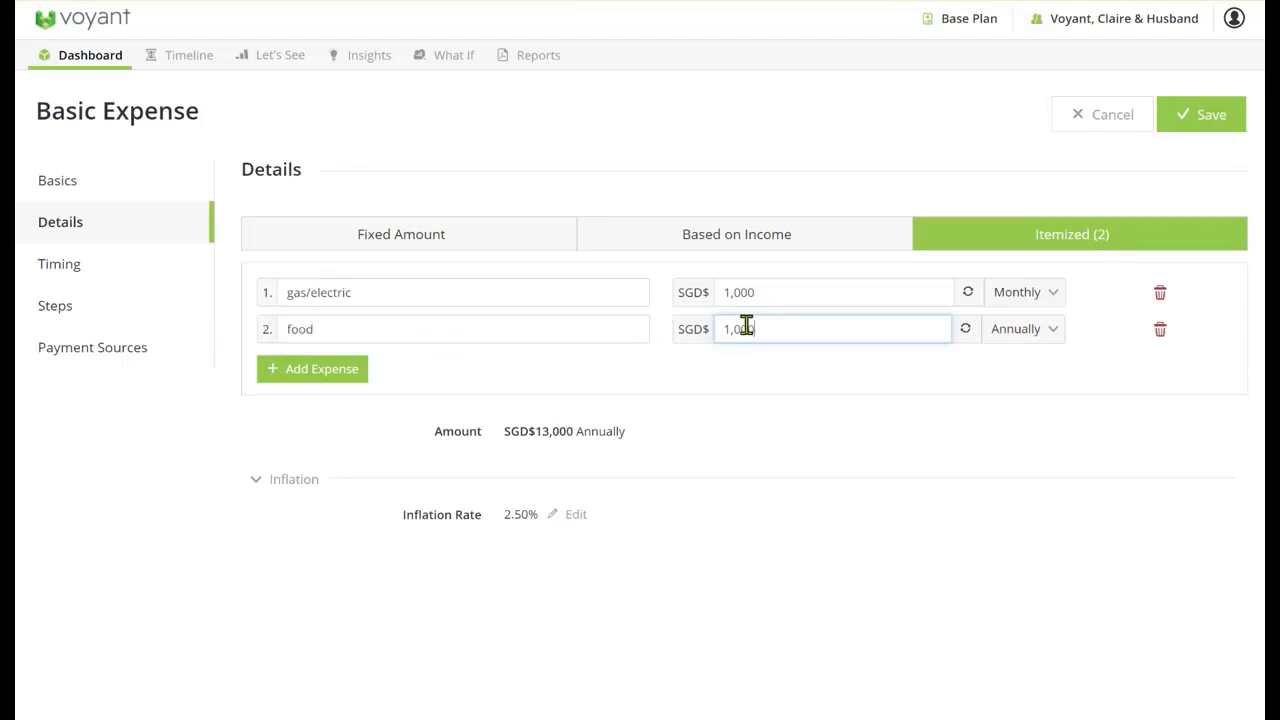
left_click(1036, 344)
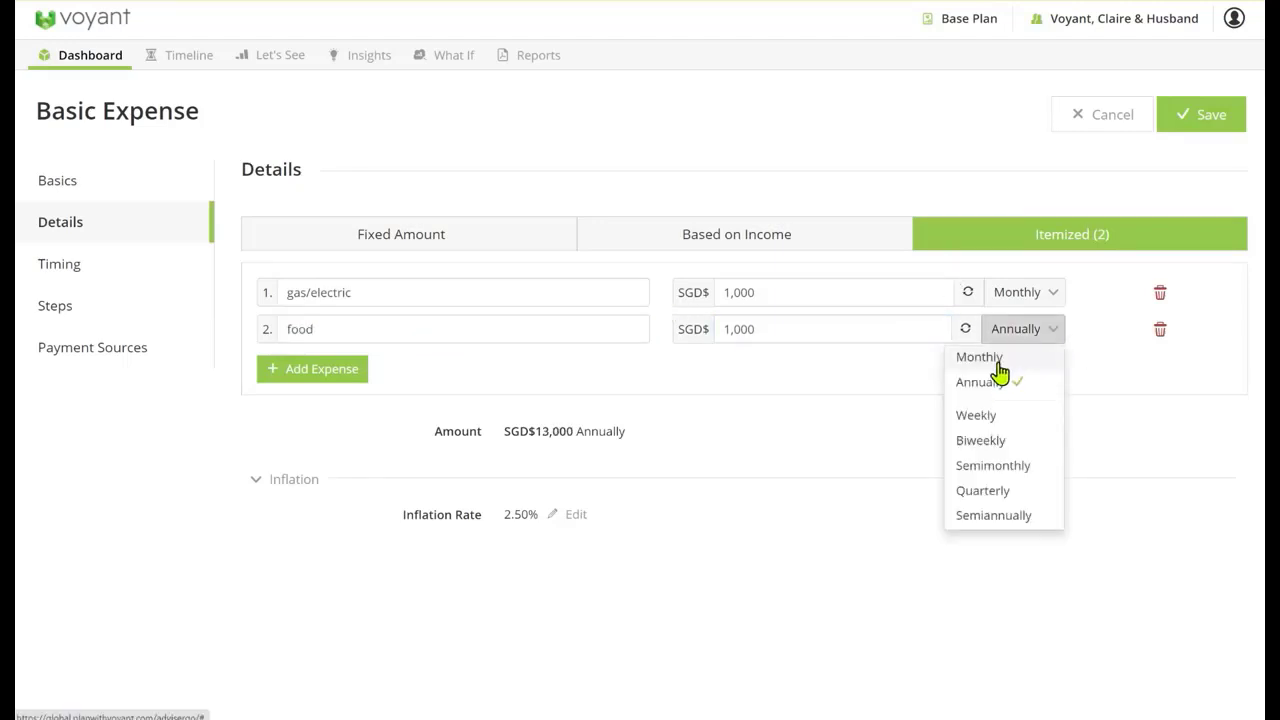
left_click(1000, 358)
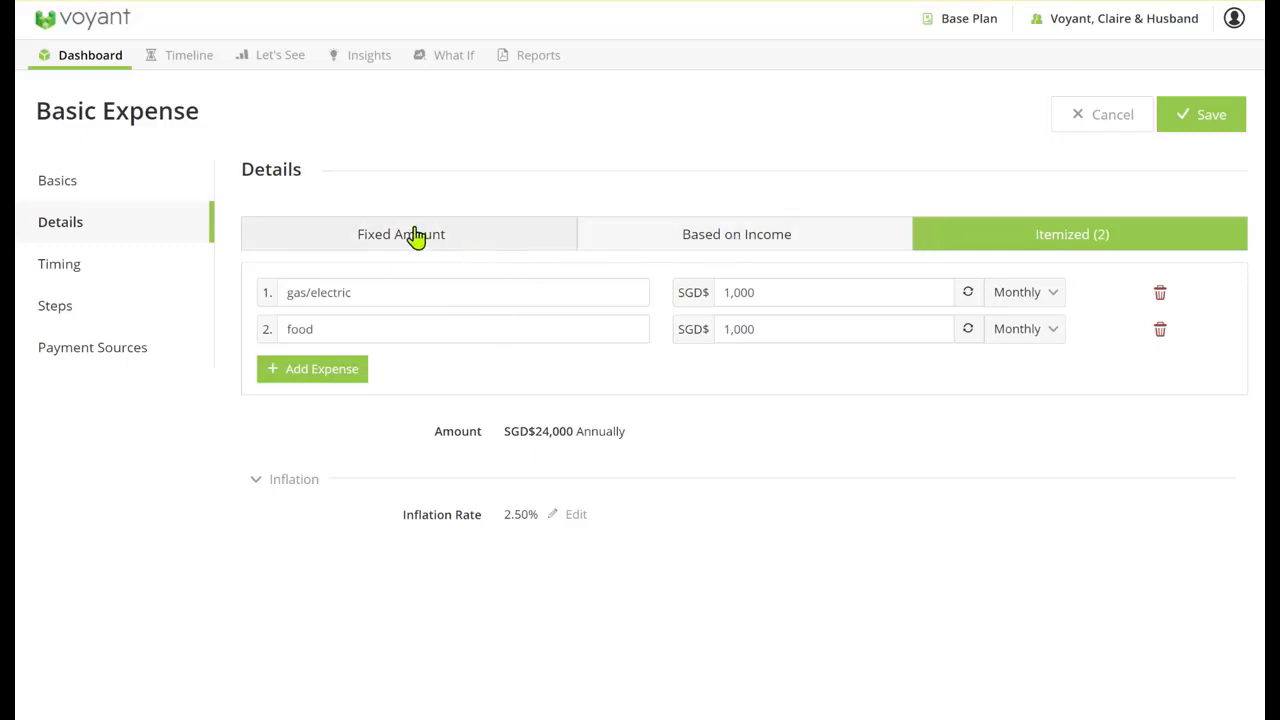
Name the basic expense "general essential", recheck its itemized details, and save it
left_click(108, 184)
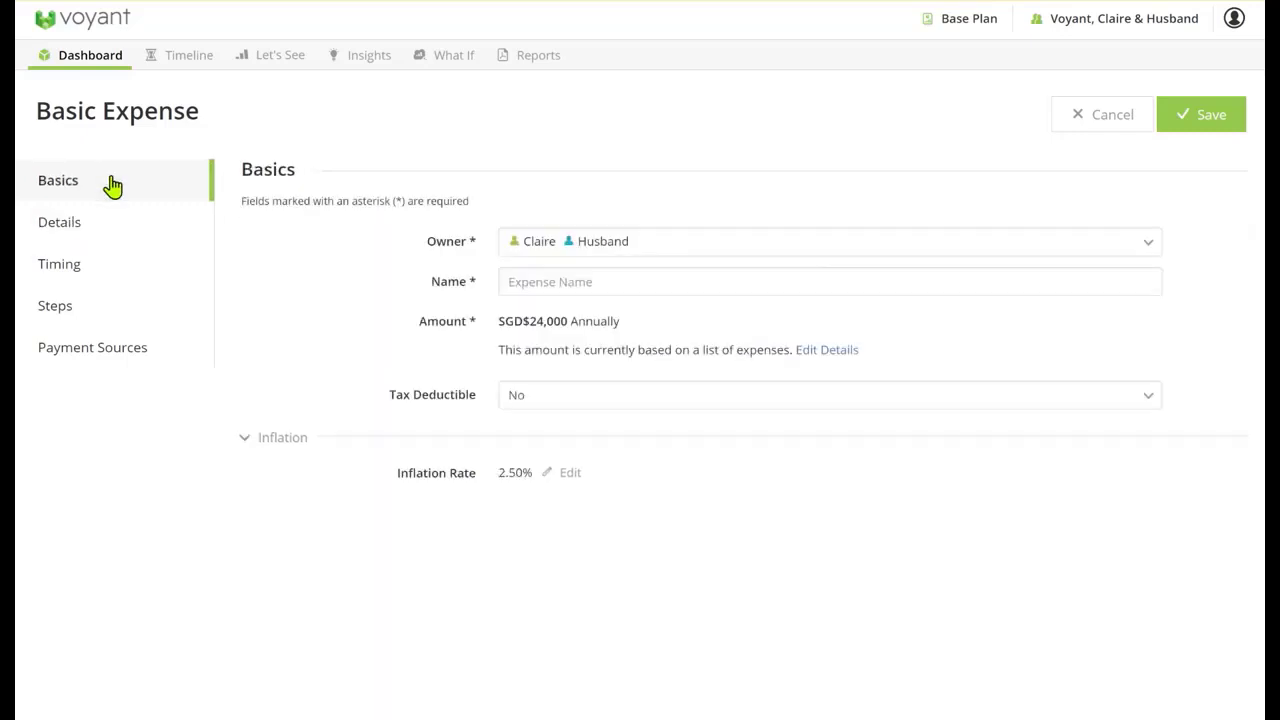
left_click(539, 282)
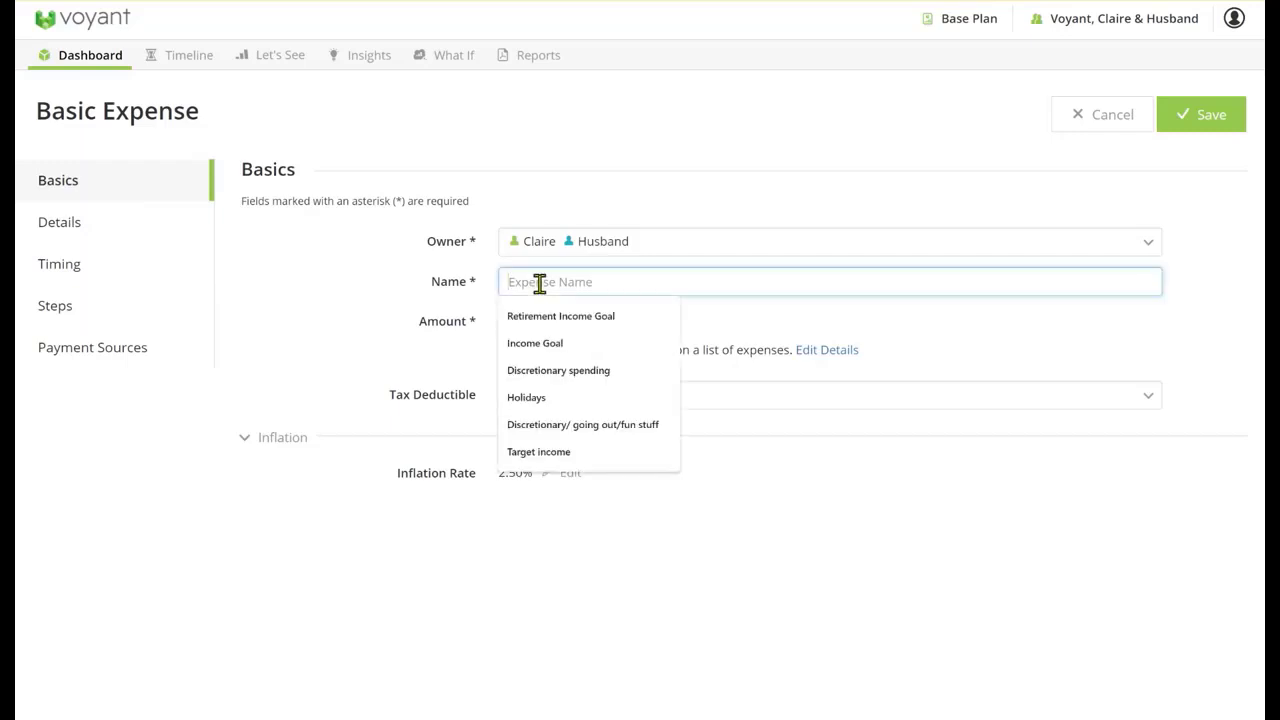
type("general")
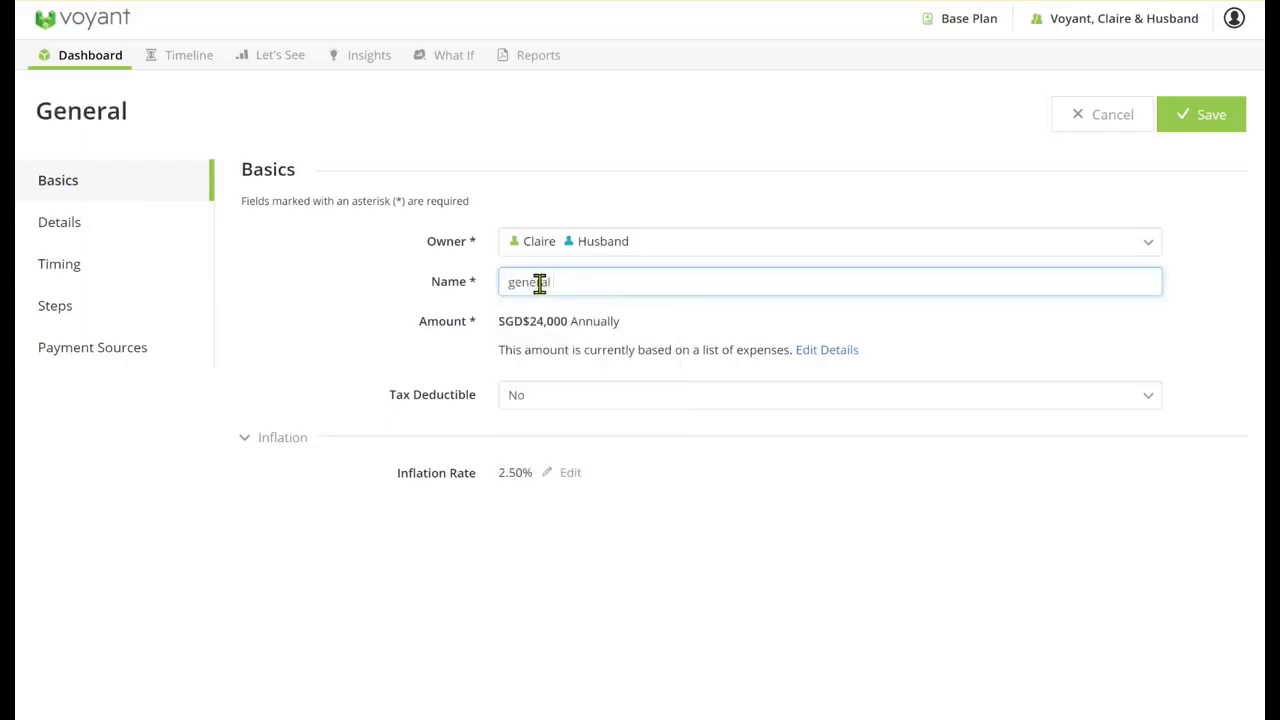
type(" essential")
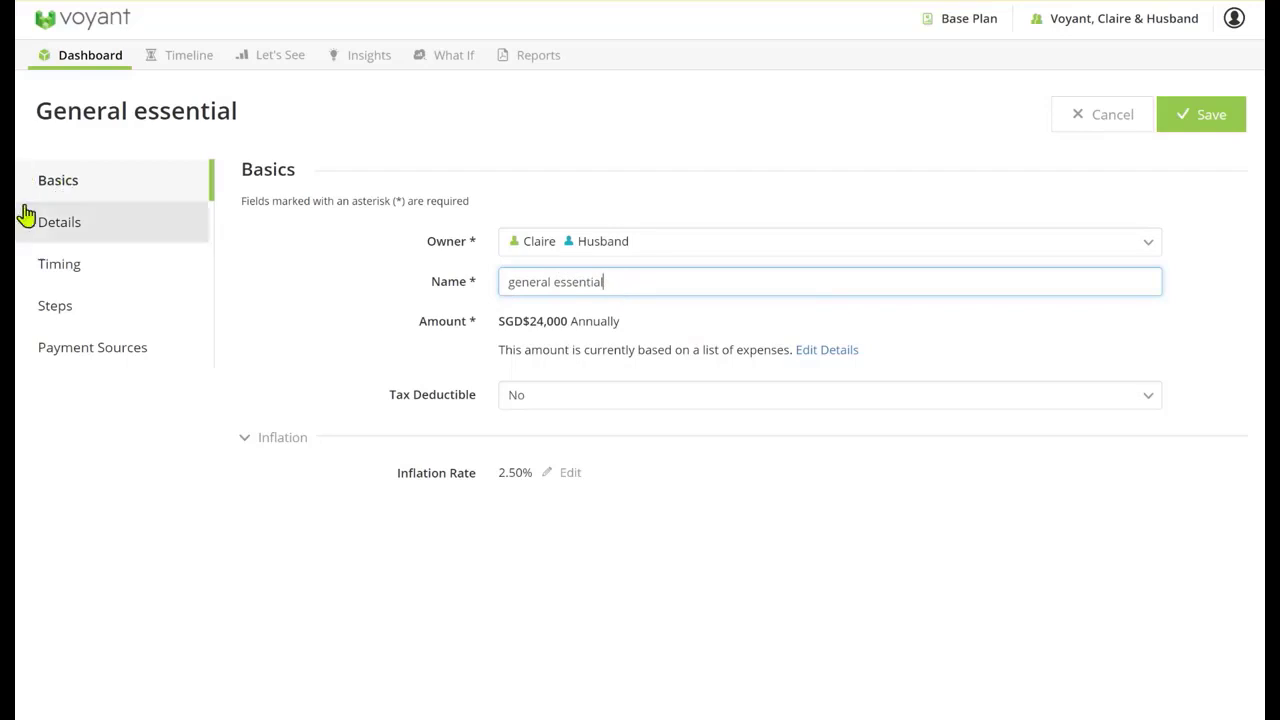
left_click(86, 224)
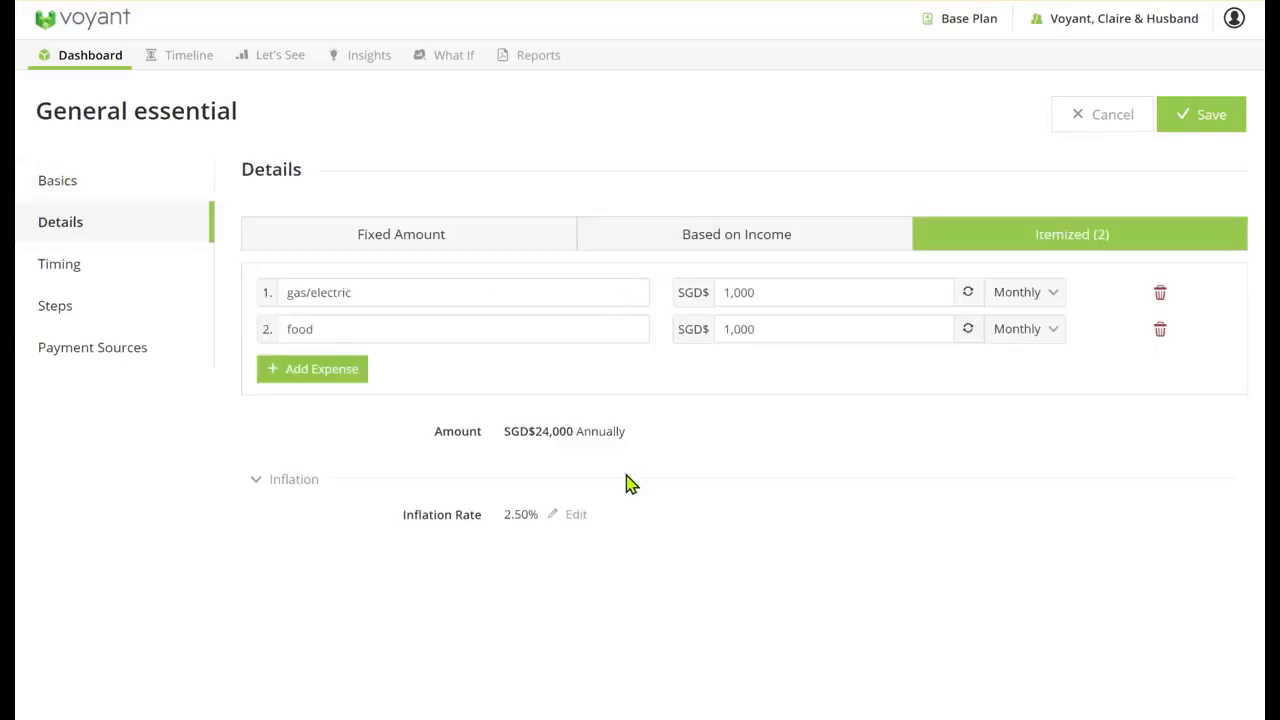
left_click(94, 190)
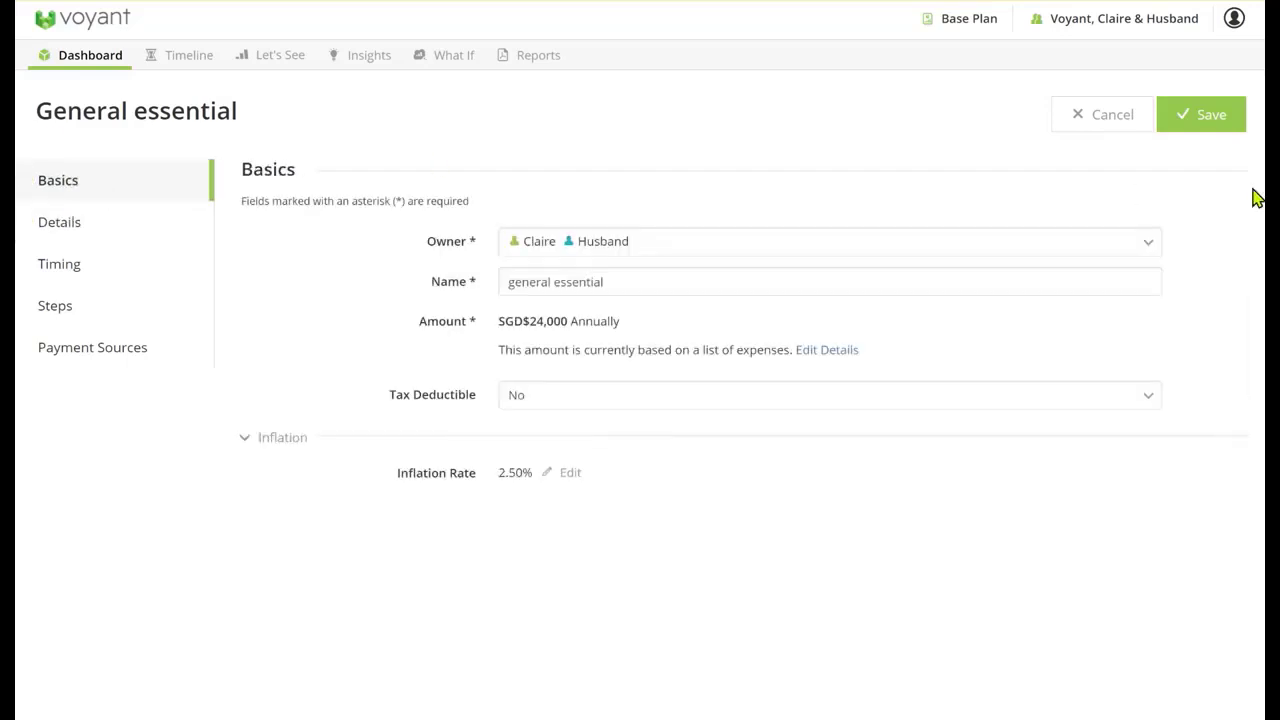
left_click(1181, 118)
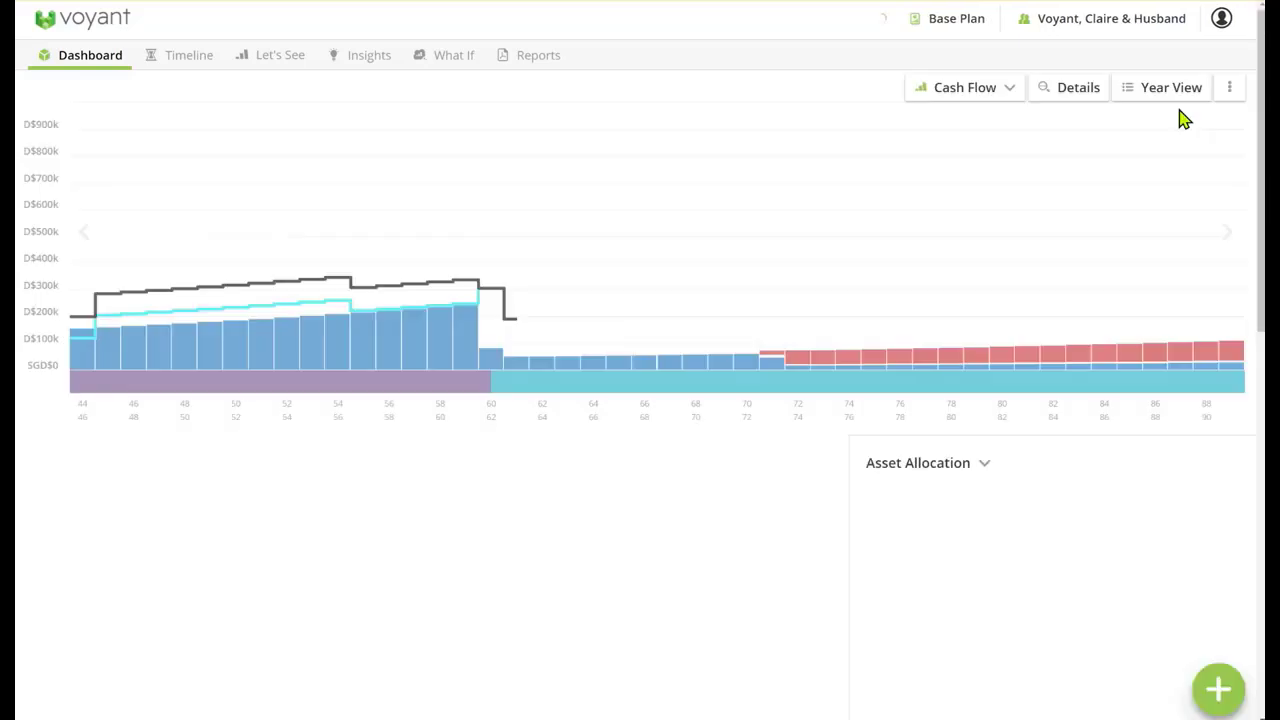